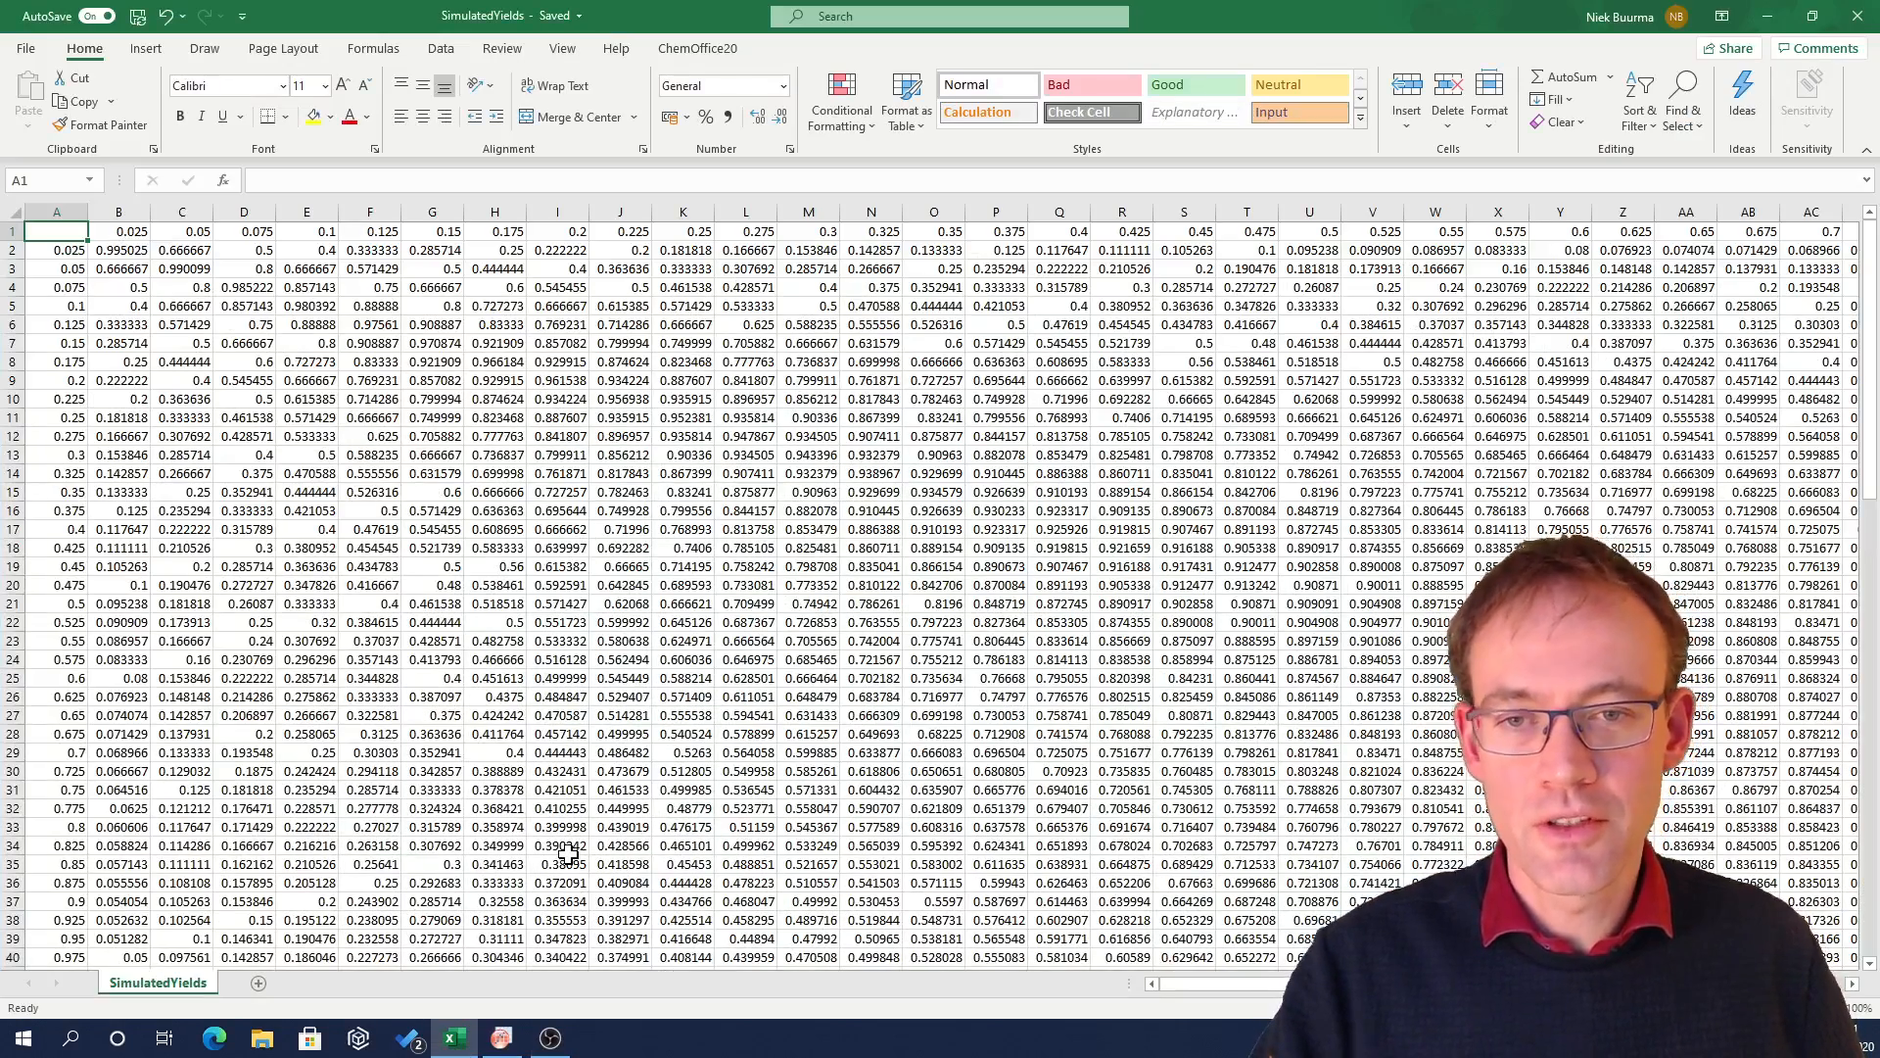
Examine the yield values together with the axis values in row 1 and column A
drag(115, 250, 412, 771)
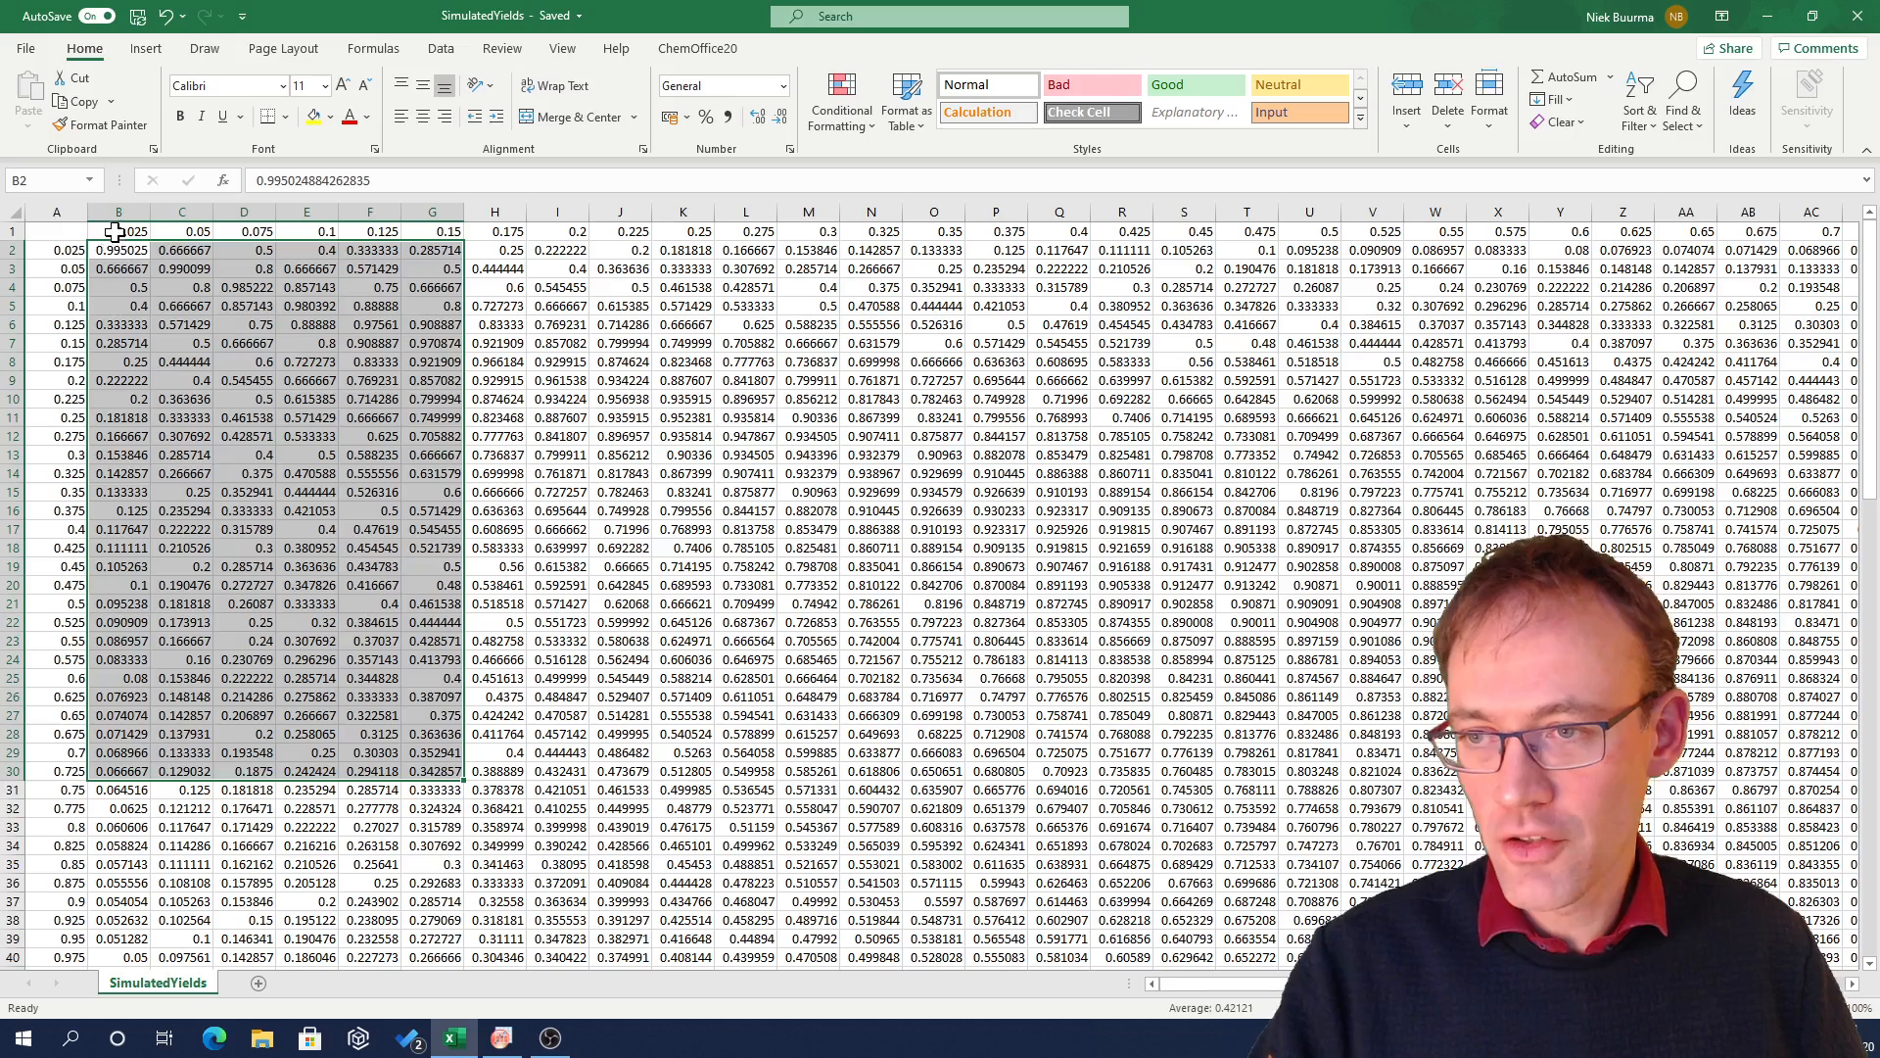
drag(115, 233, 461, 241)
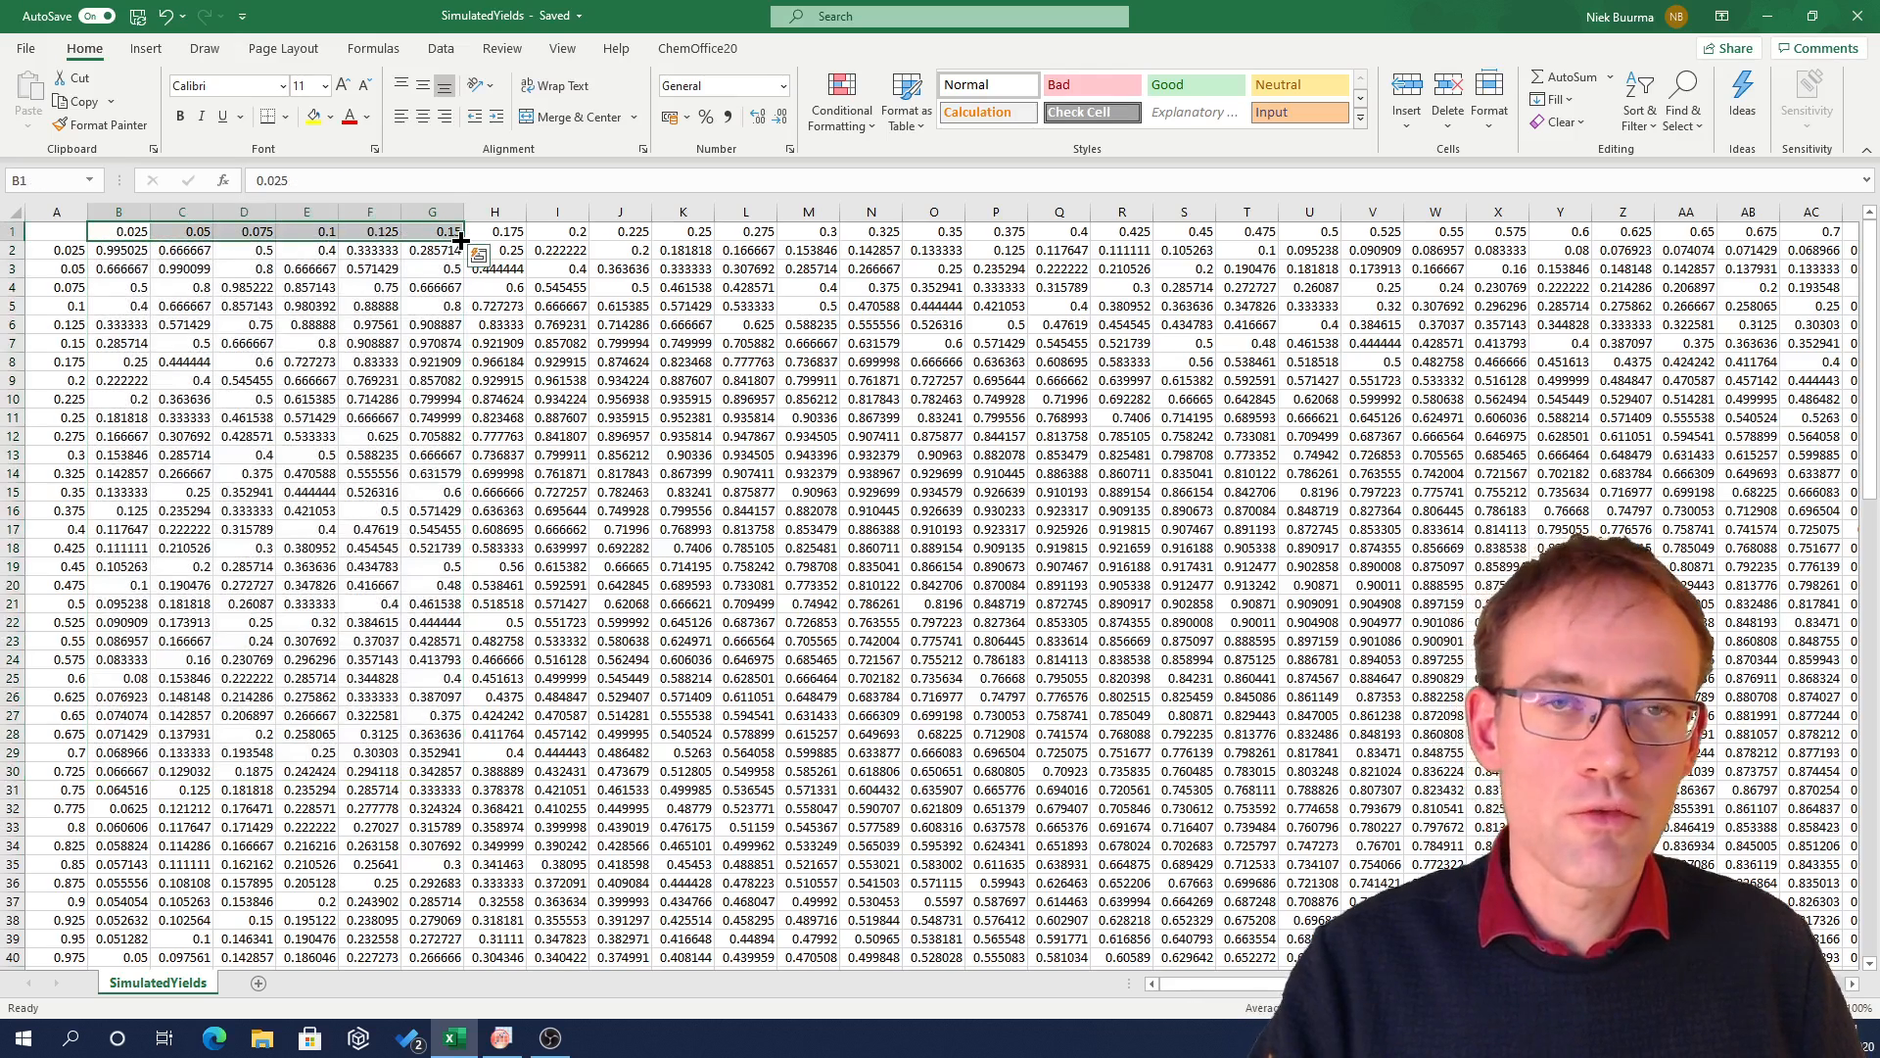
drag(59, 250, 39, 568)
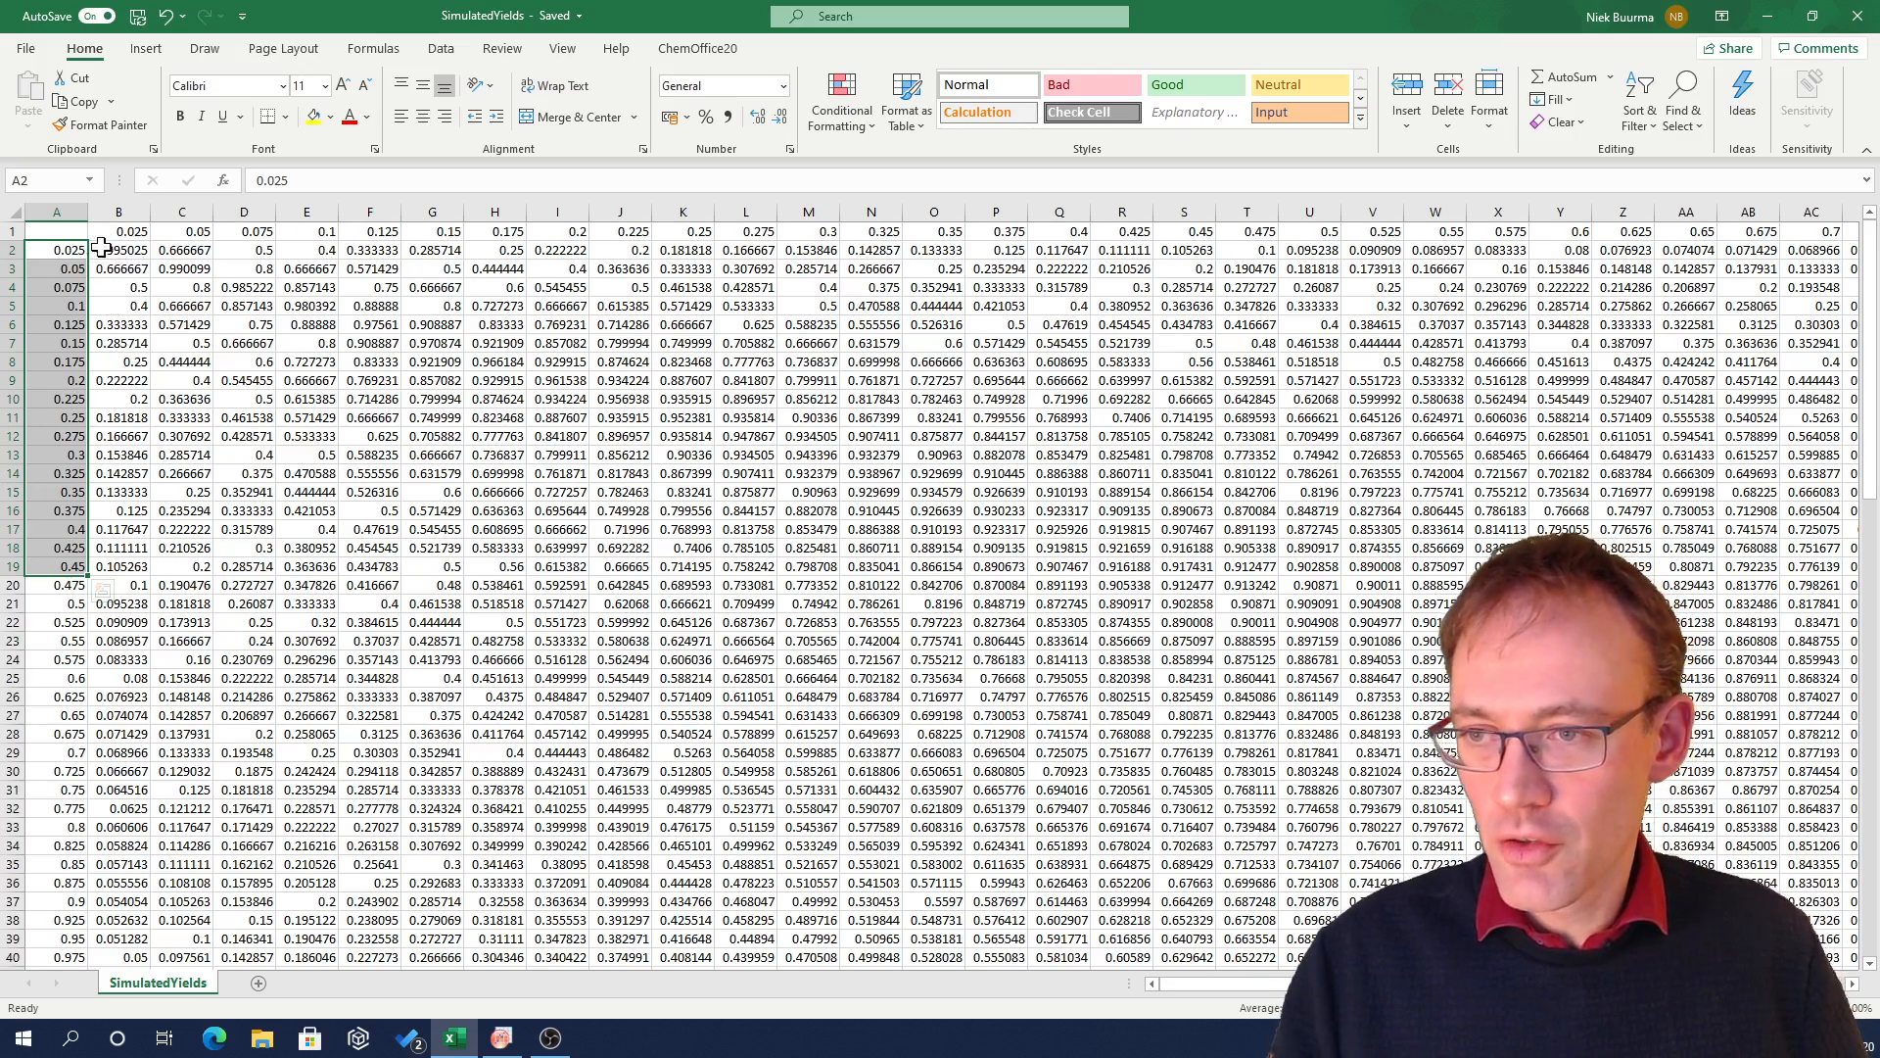
click(5, 232)
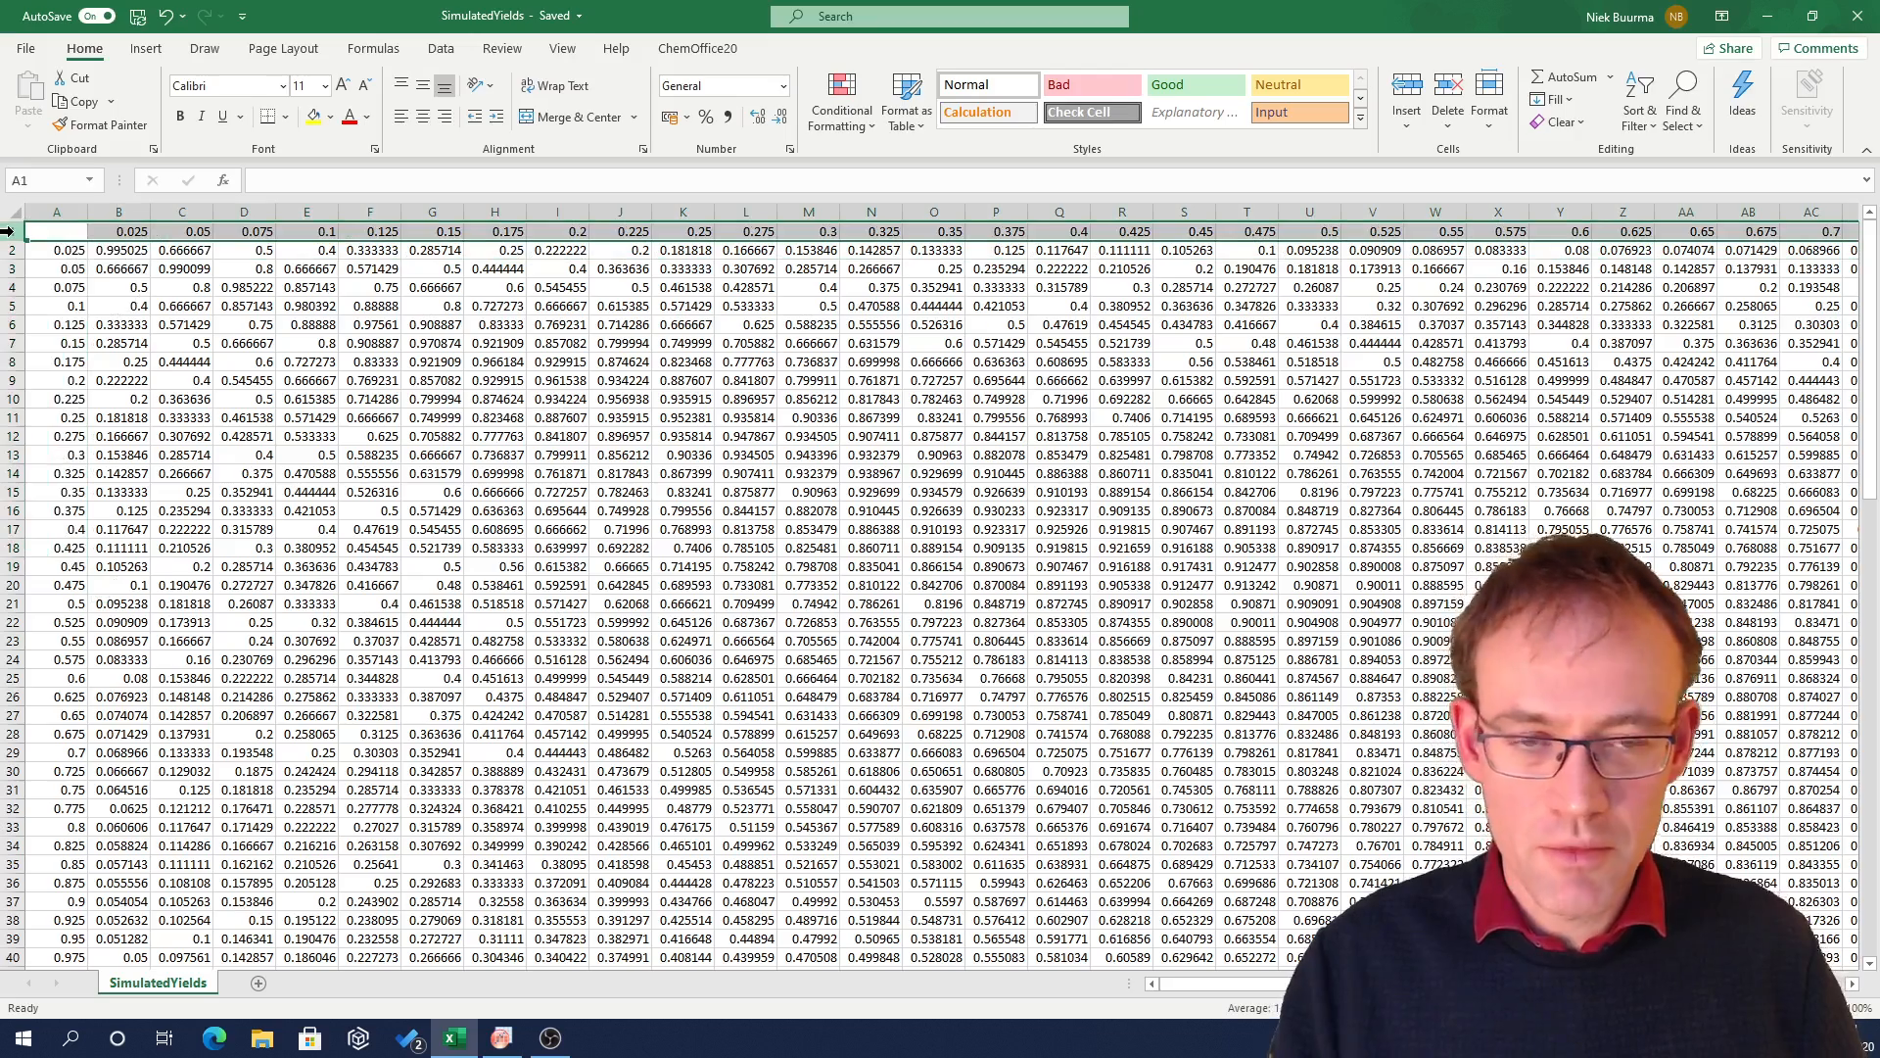
click(54, 212)
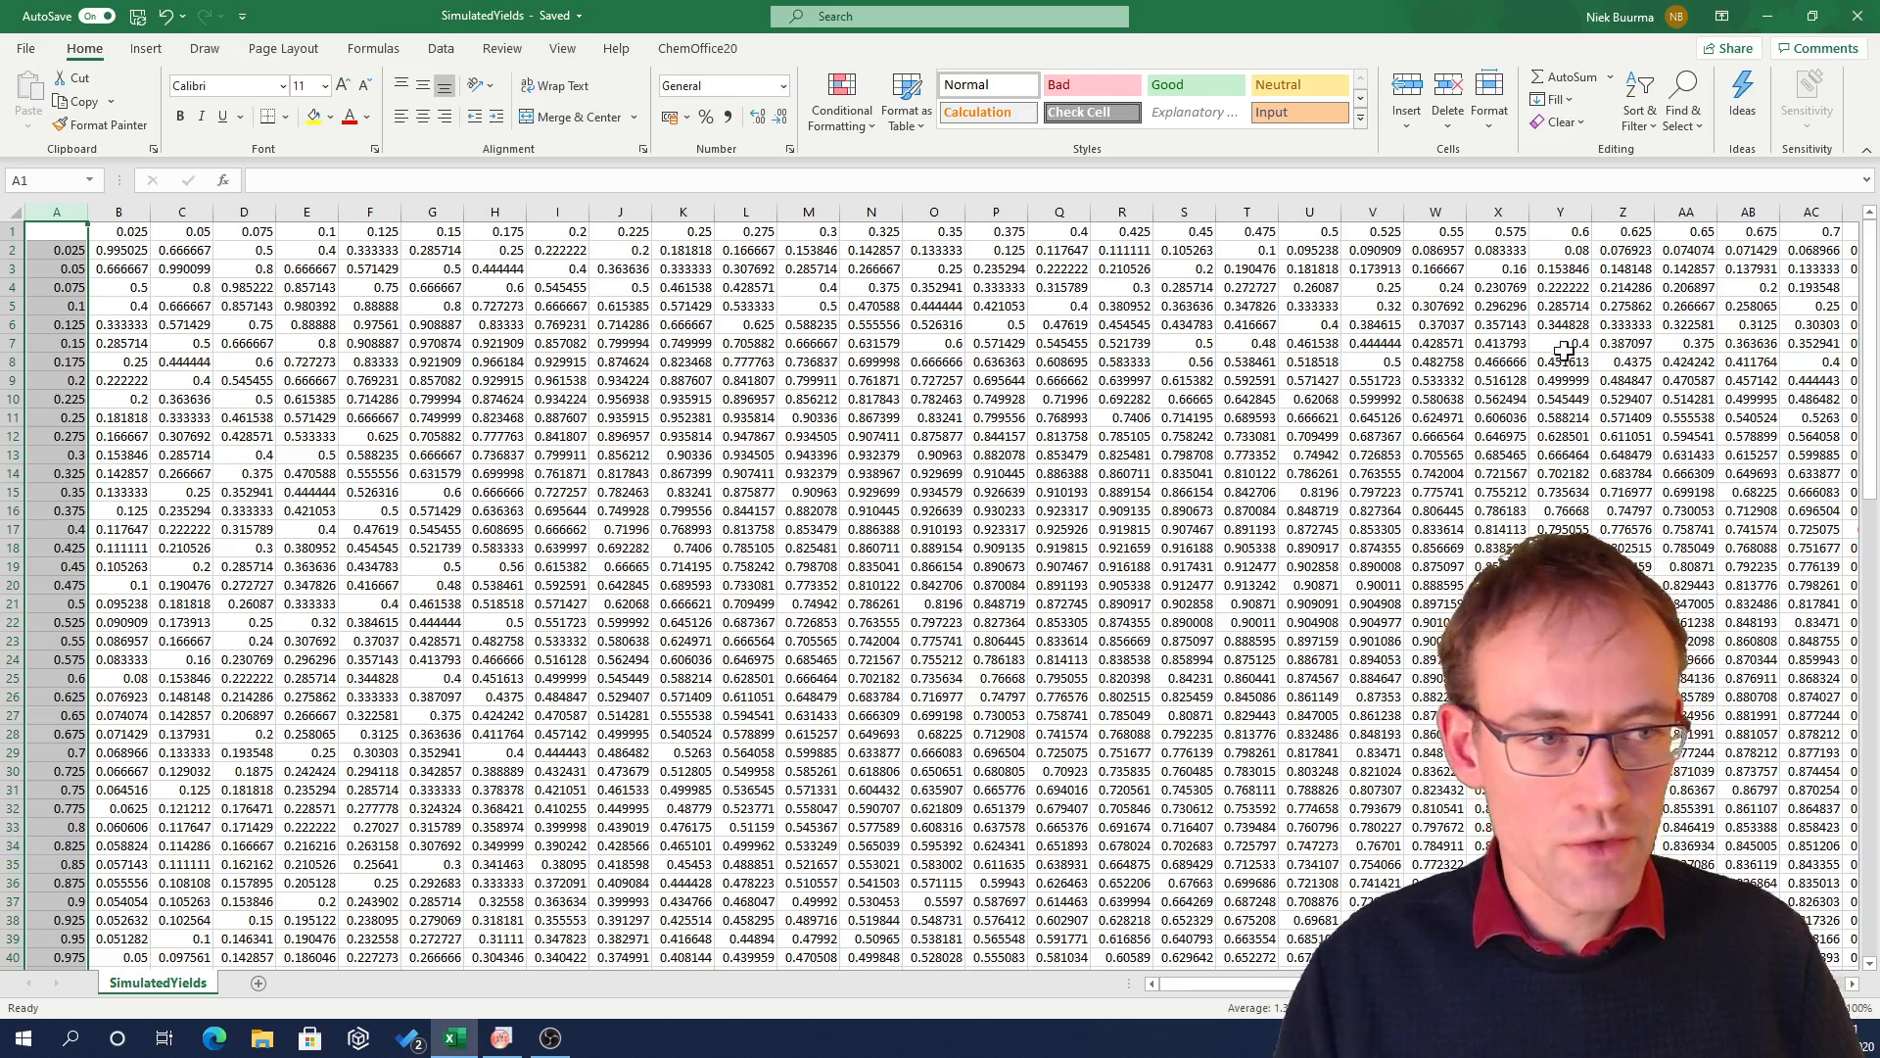
Check the last axis value at the end of column A, in row 105
drag(1866, 377, 1870, 825)
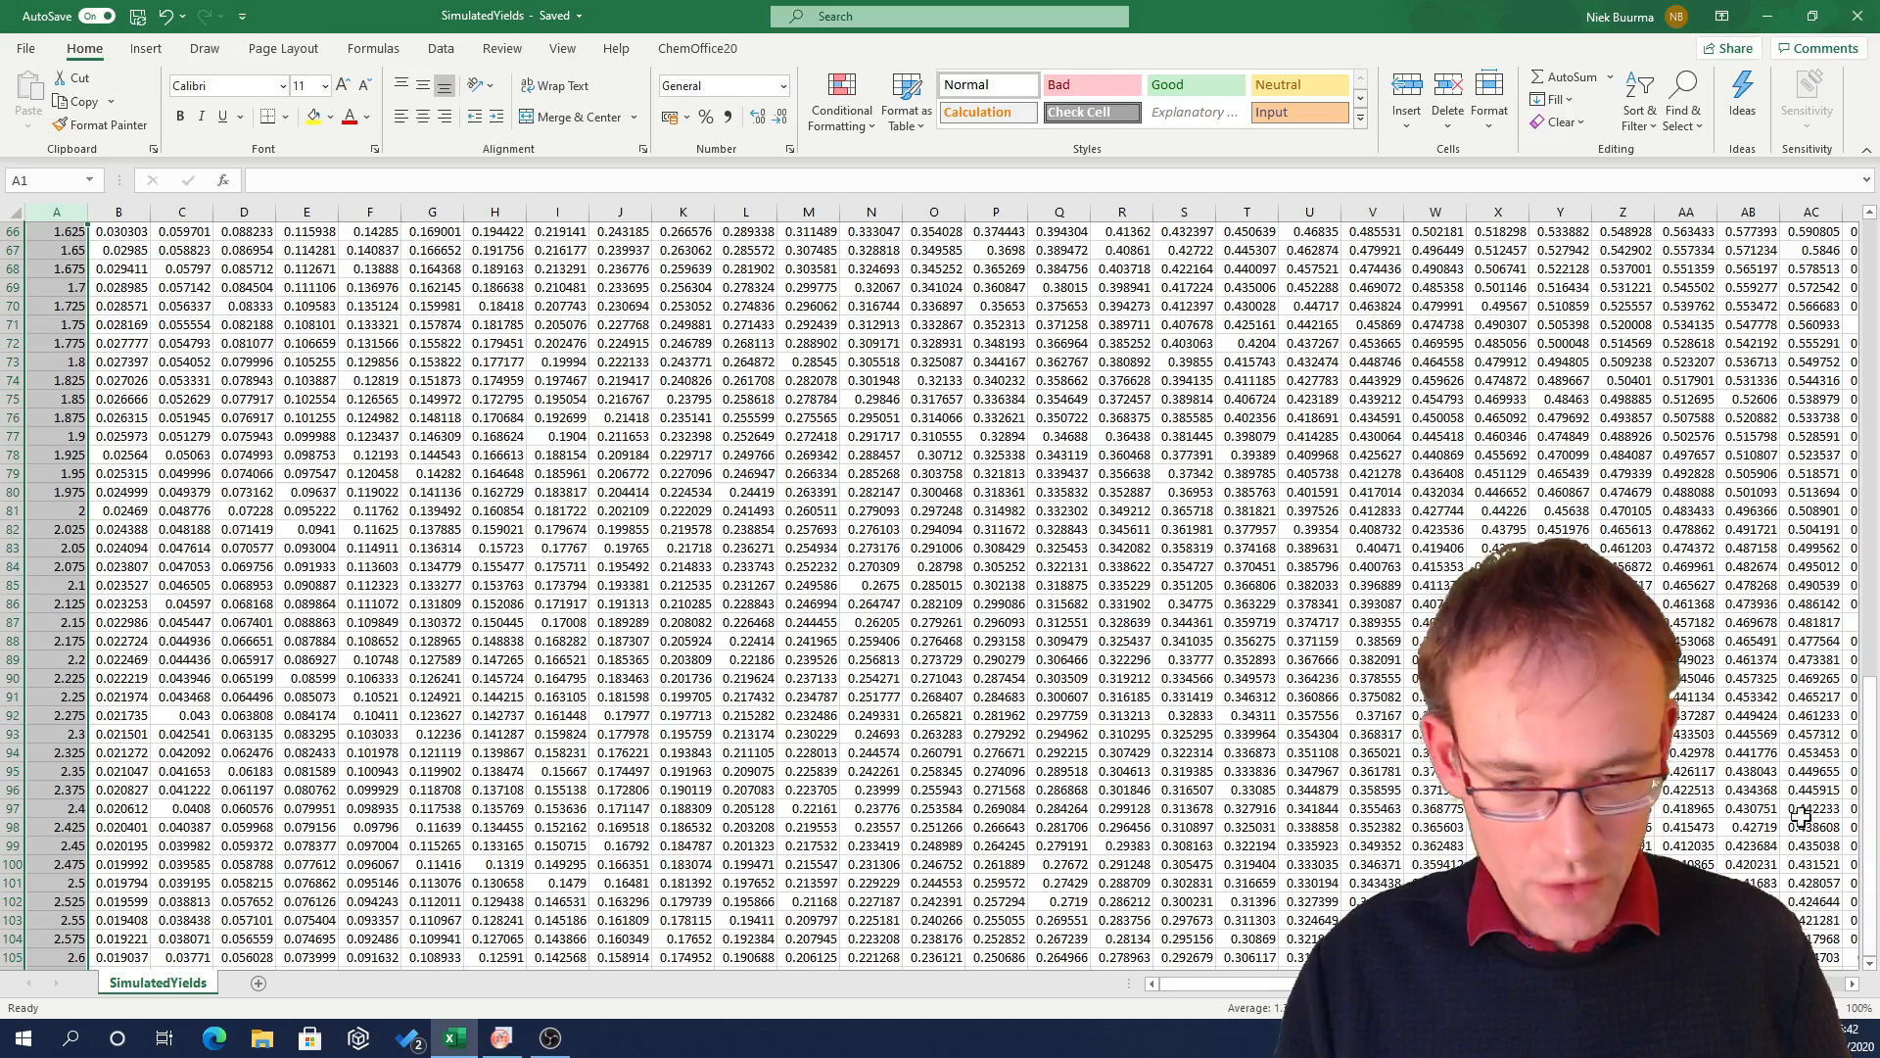
click(1871, 963)
click(1870, 963)
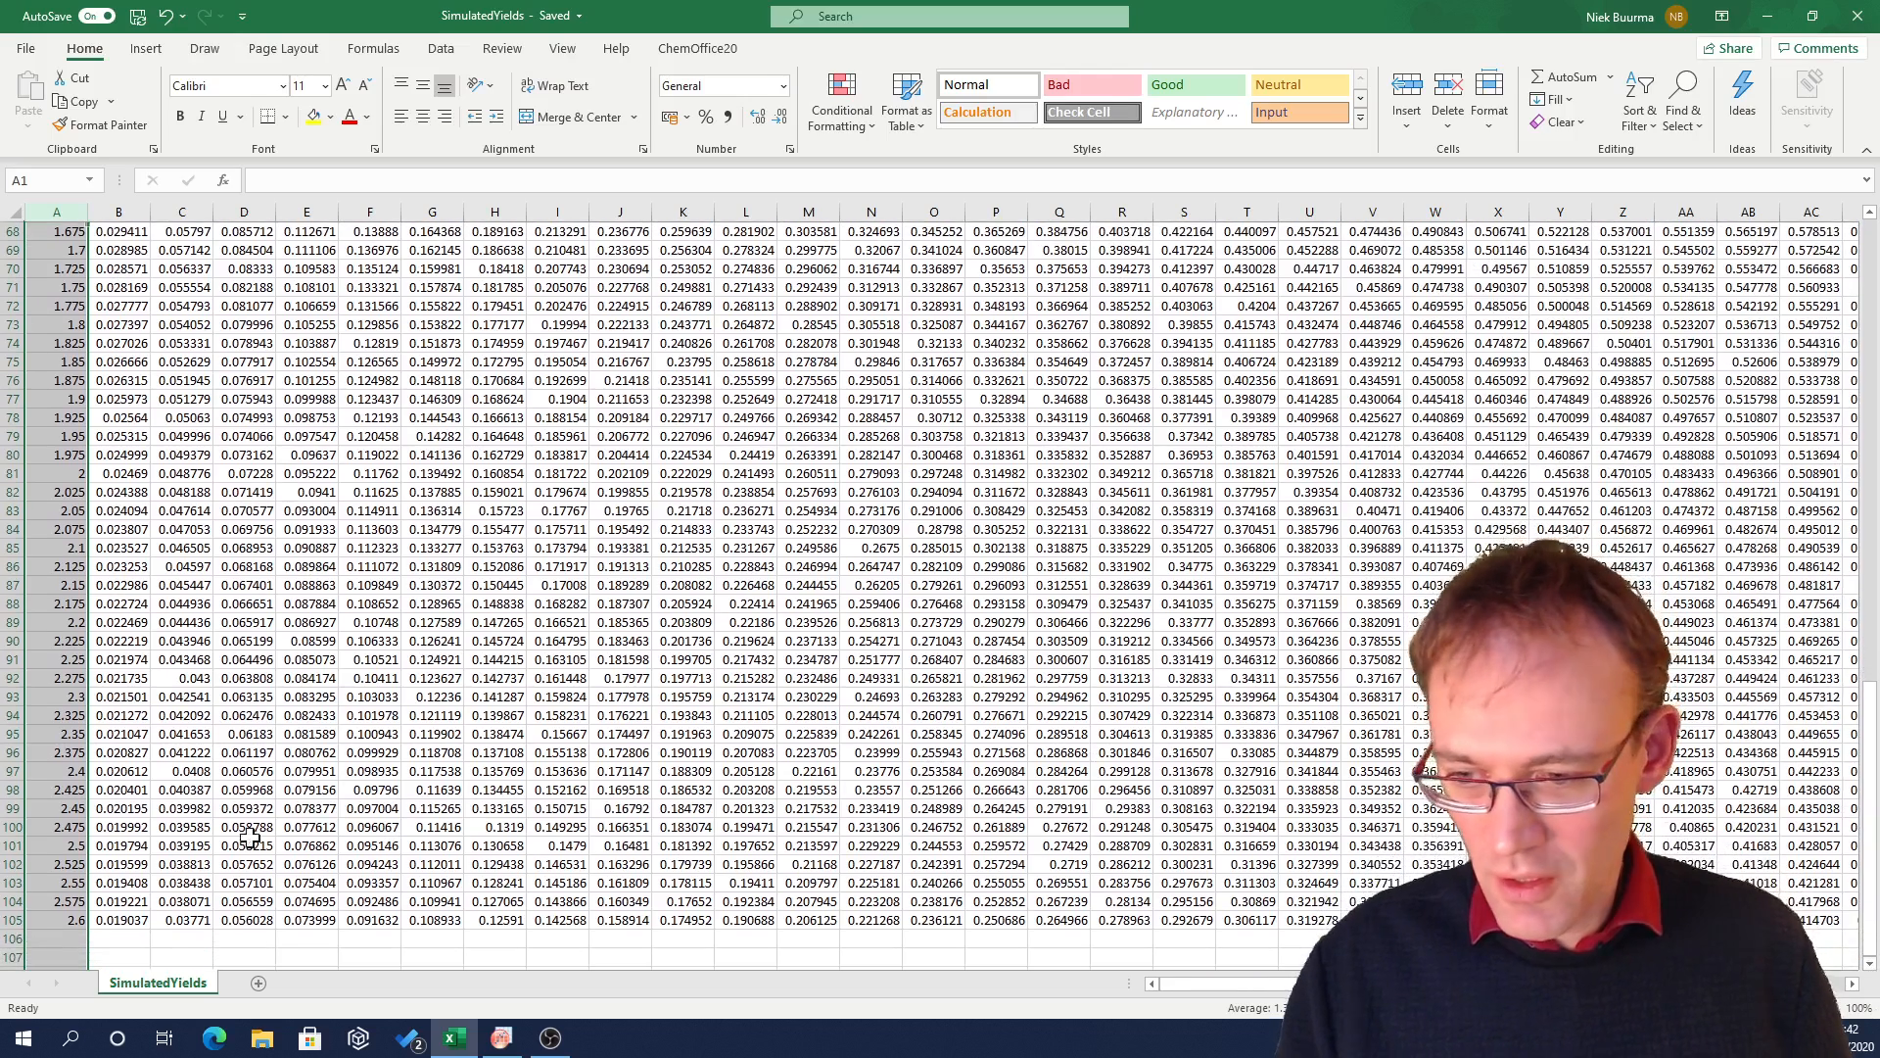
click(46, 926)
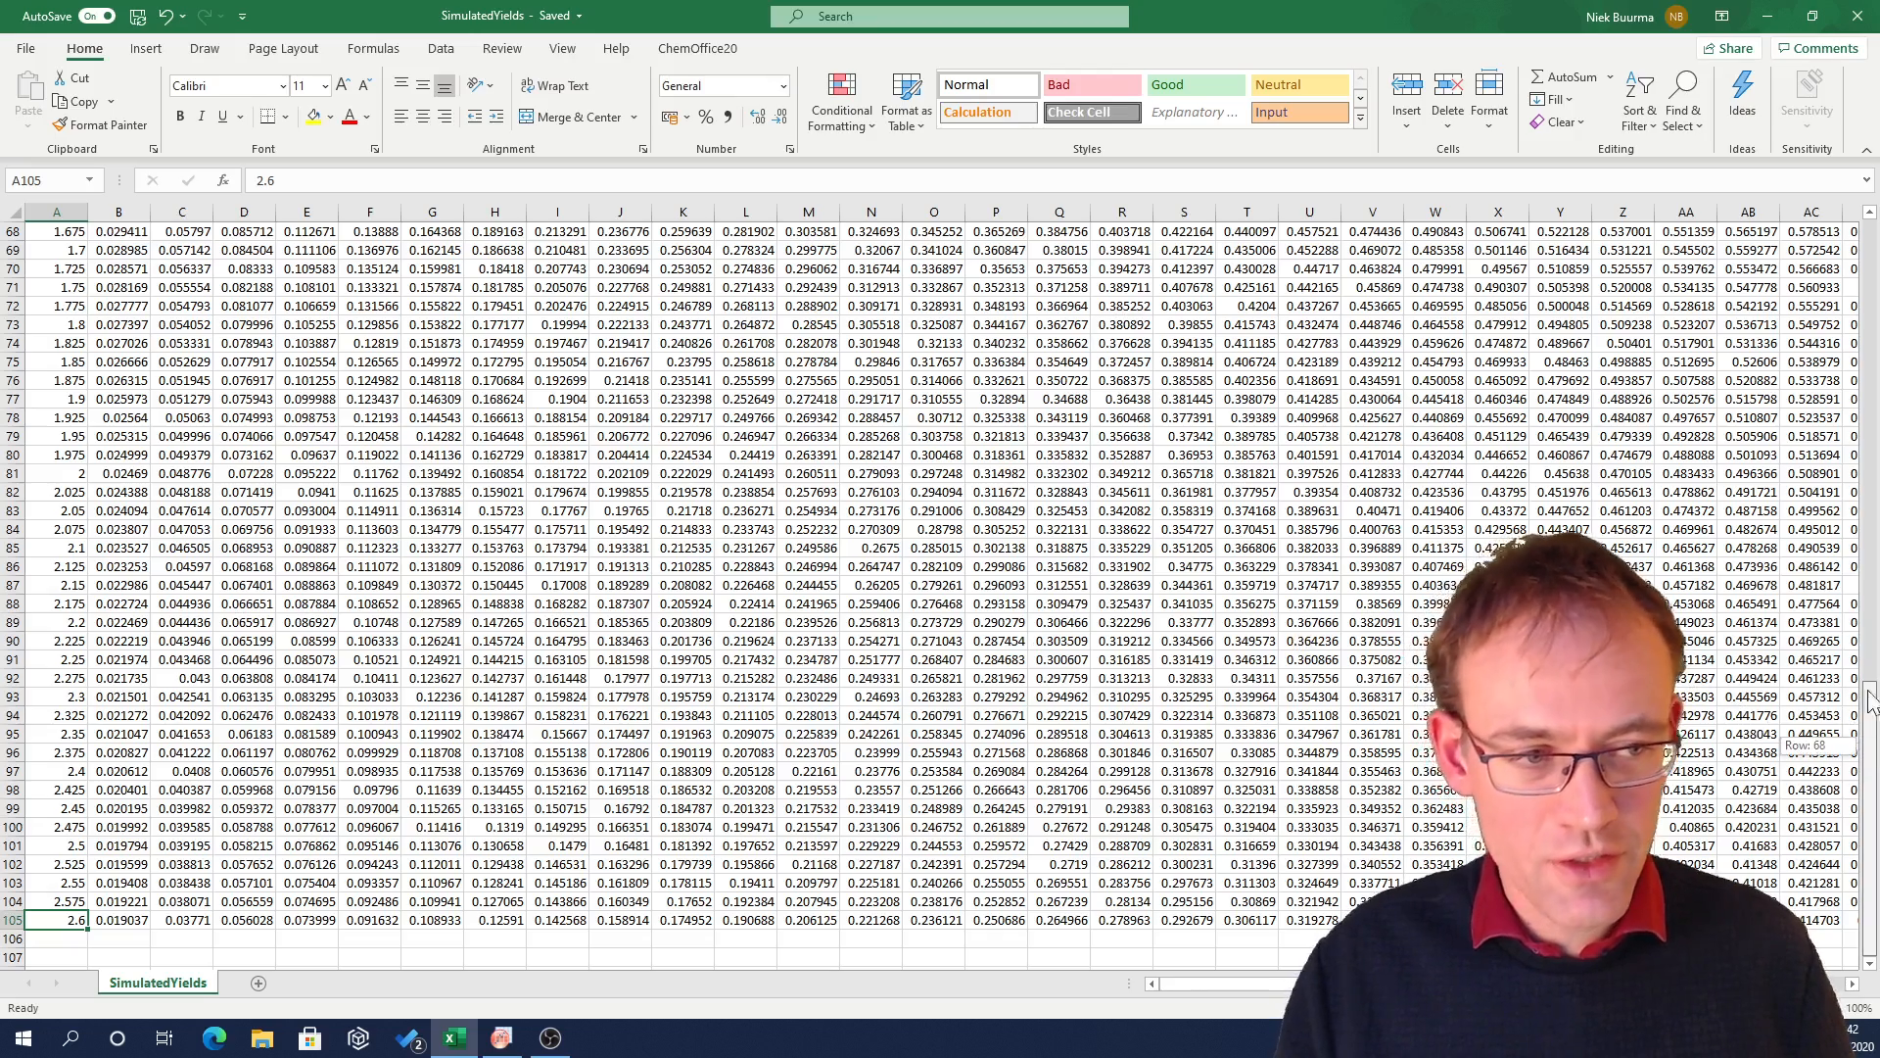
click(1876, 312)
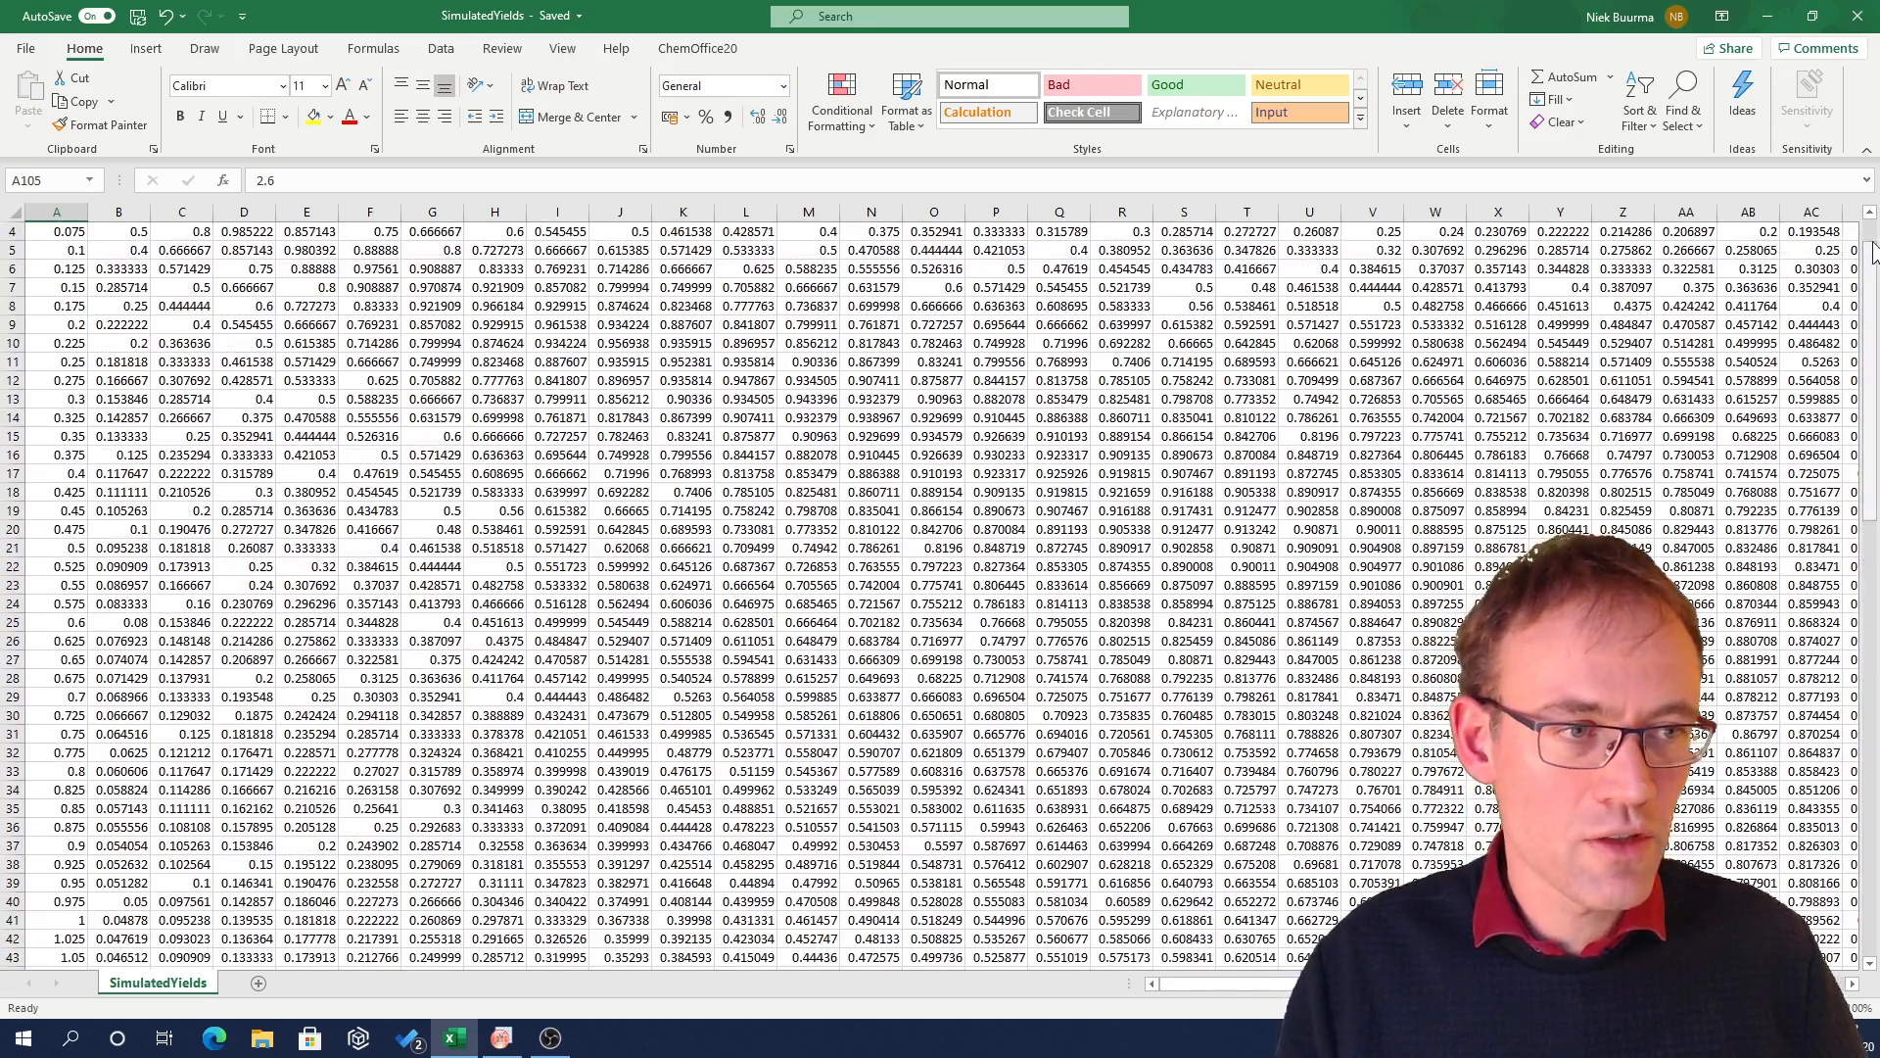
click(1877, 311)
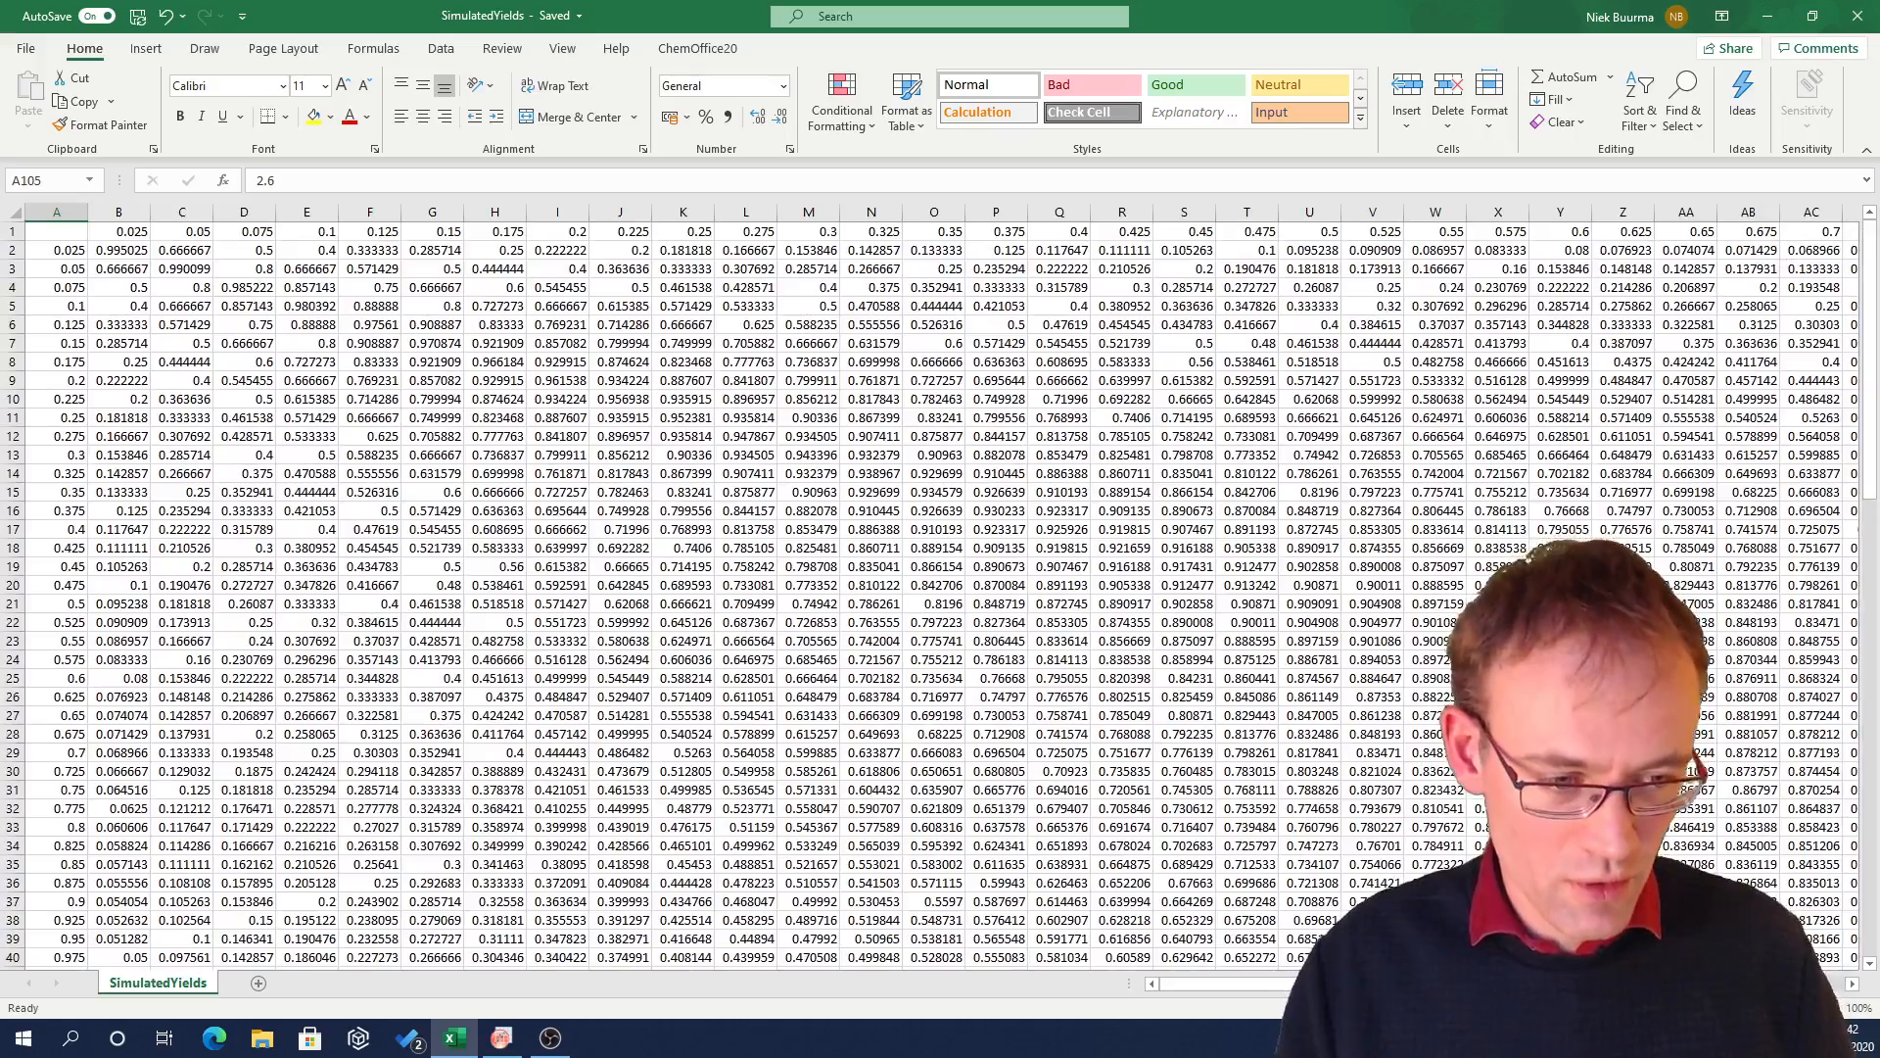
Check the last axis value at the end of row 1, in column CW
click(1782, 984)
click(1782, 983)
click(1852, 983)
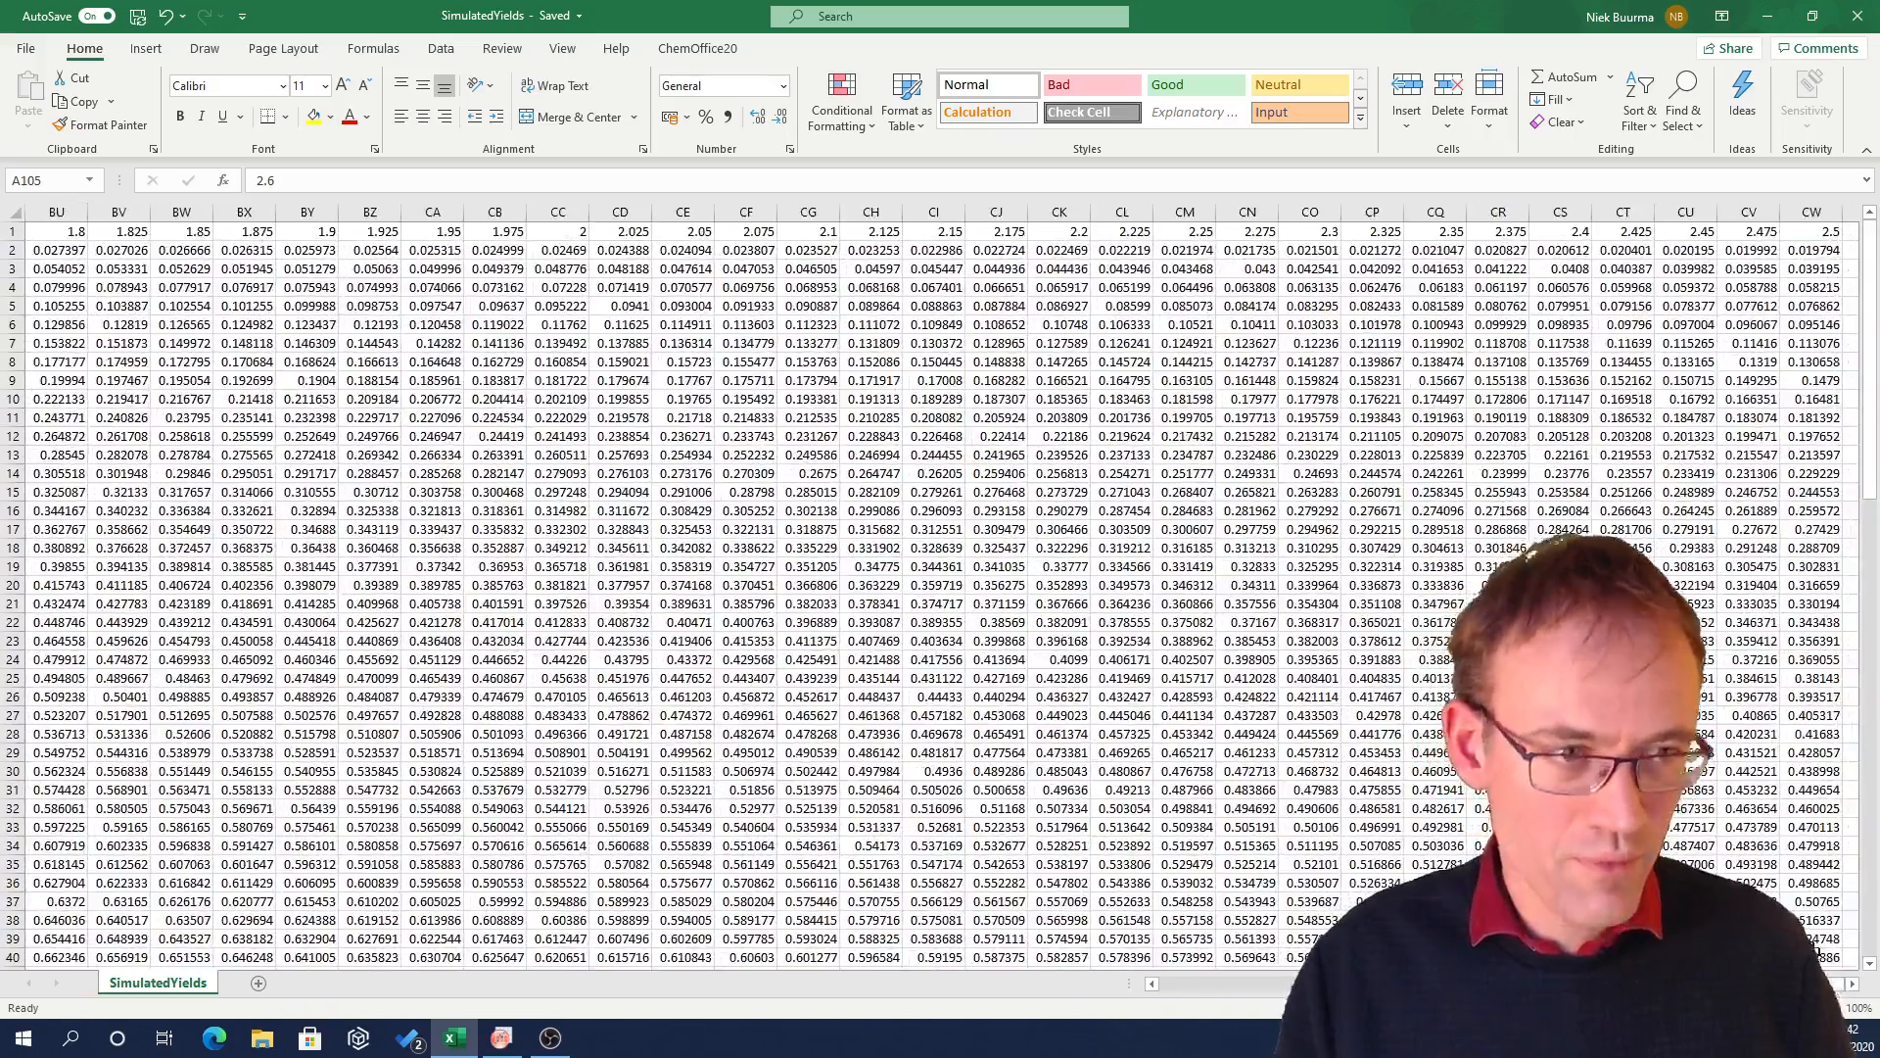
click(1820, 235)
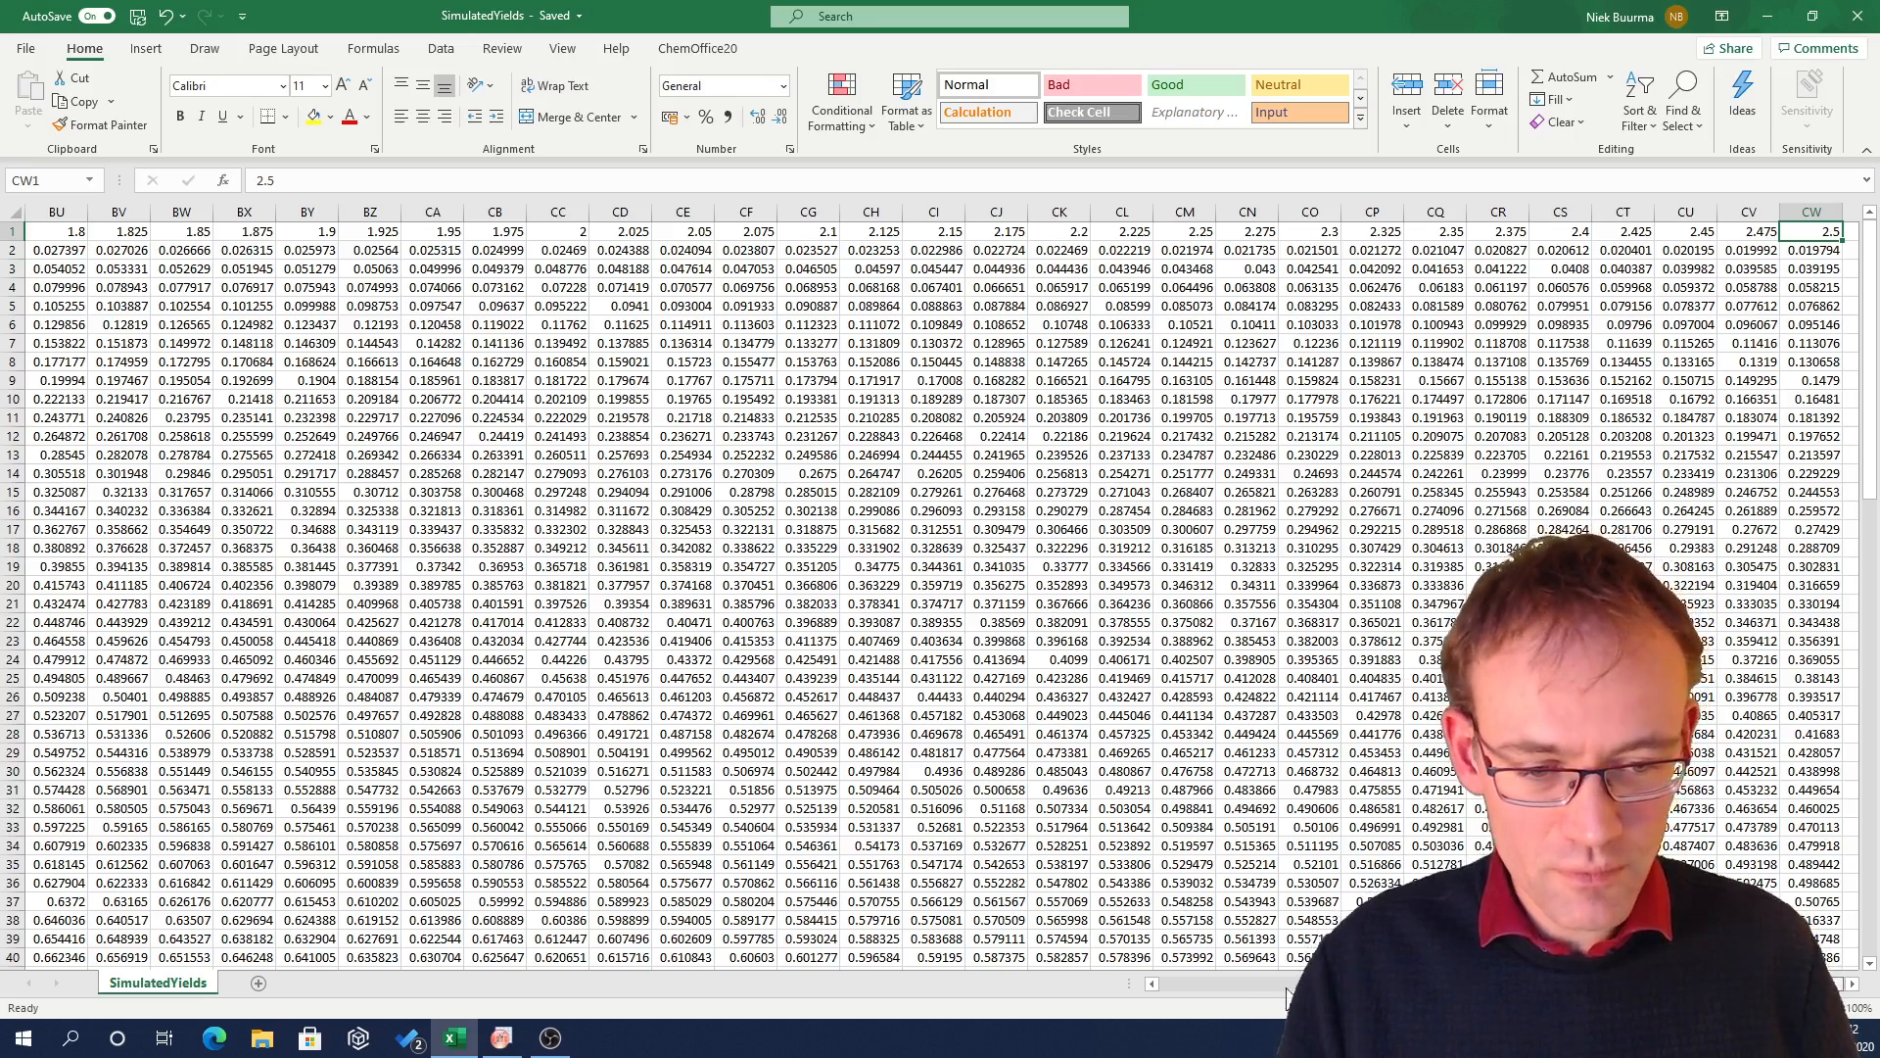
drag(1665, 983, 1163, 982)
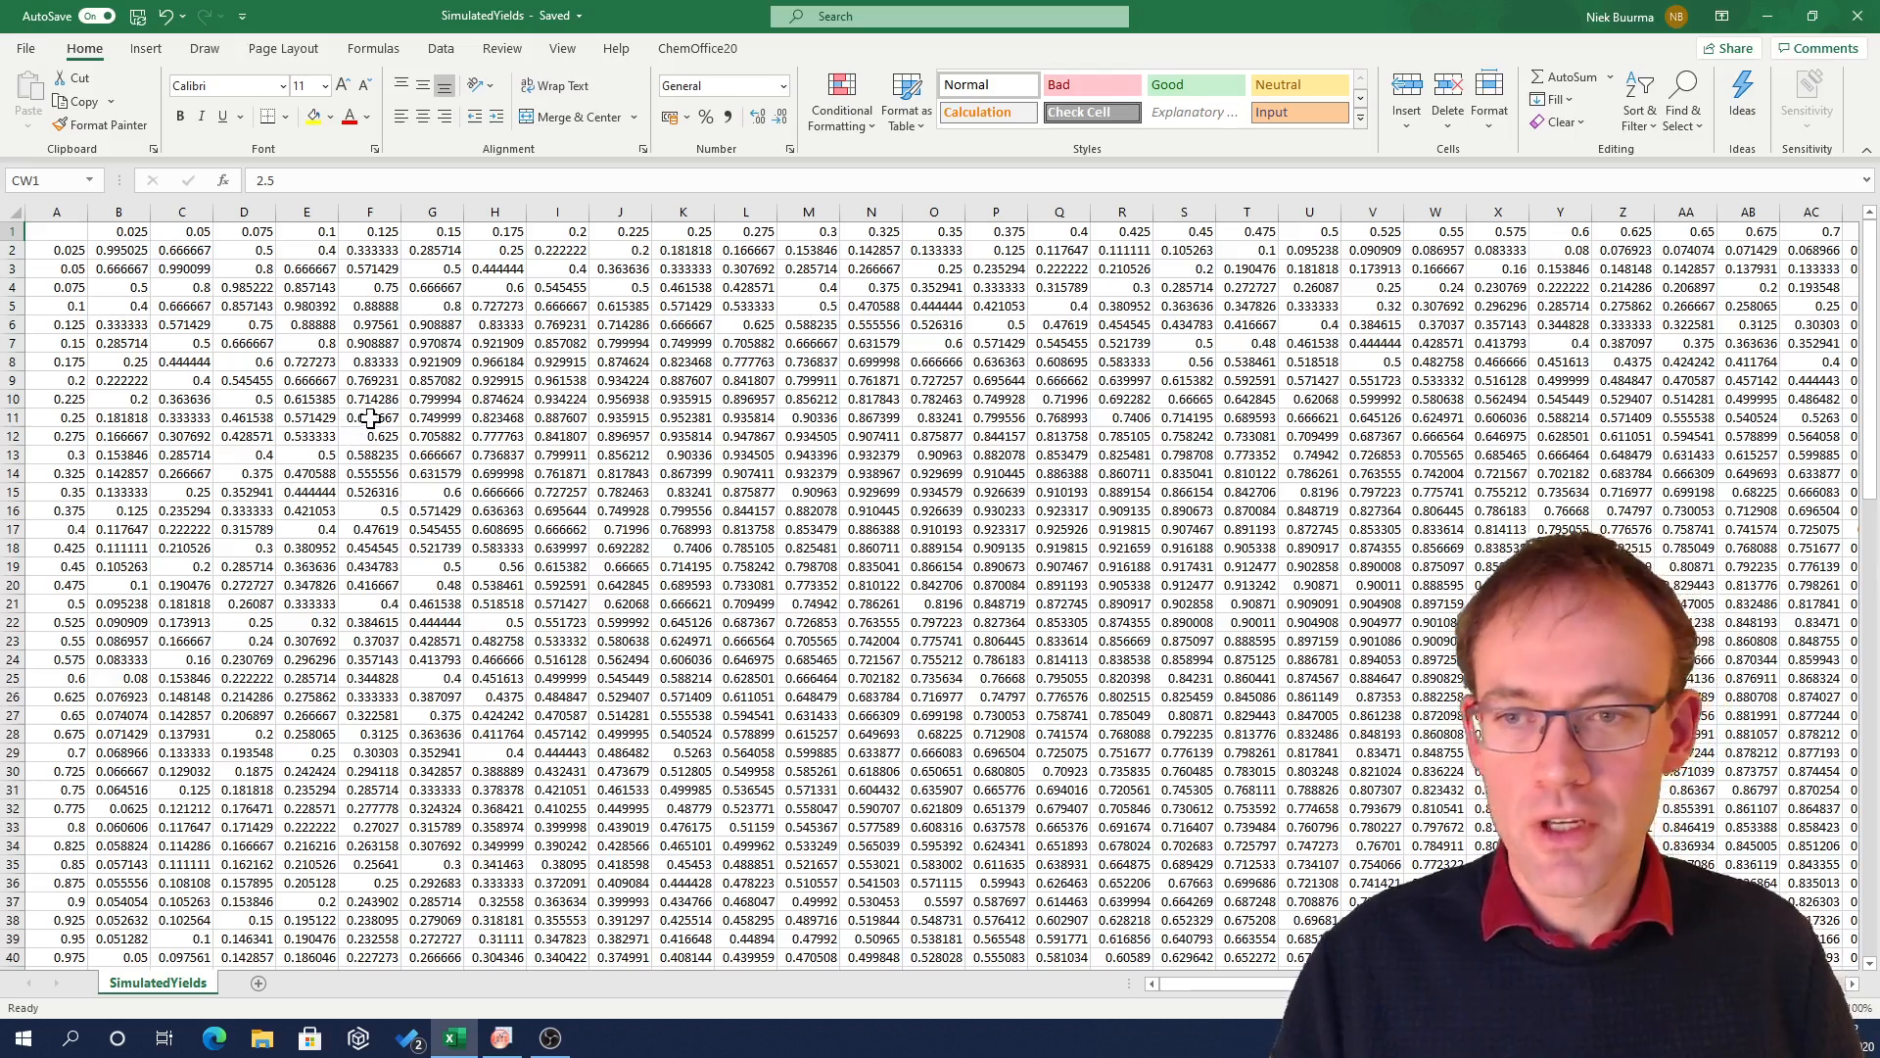
Colour the axis values in row 1 and column A red
click(10, 229)
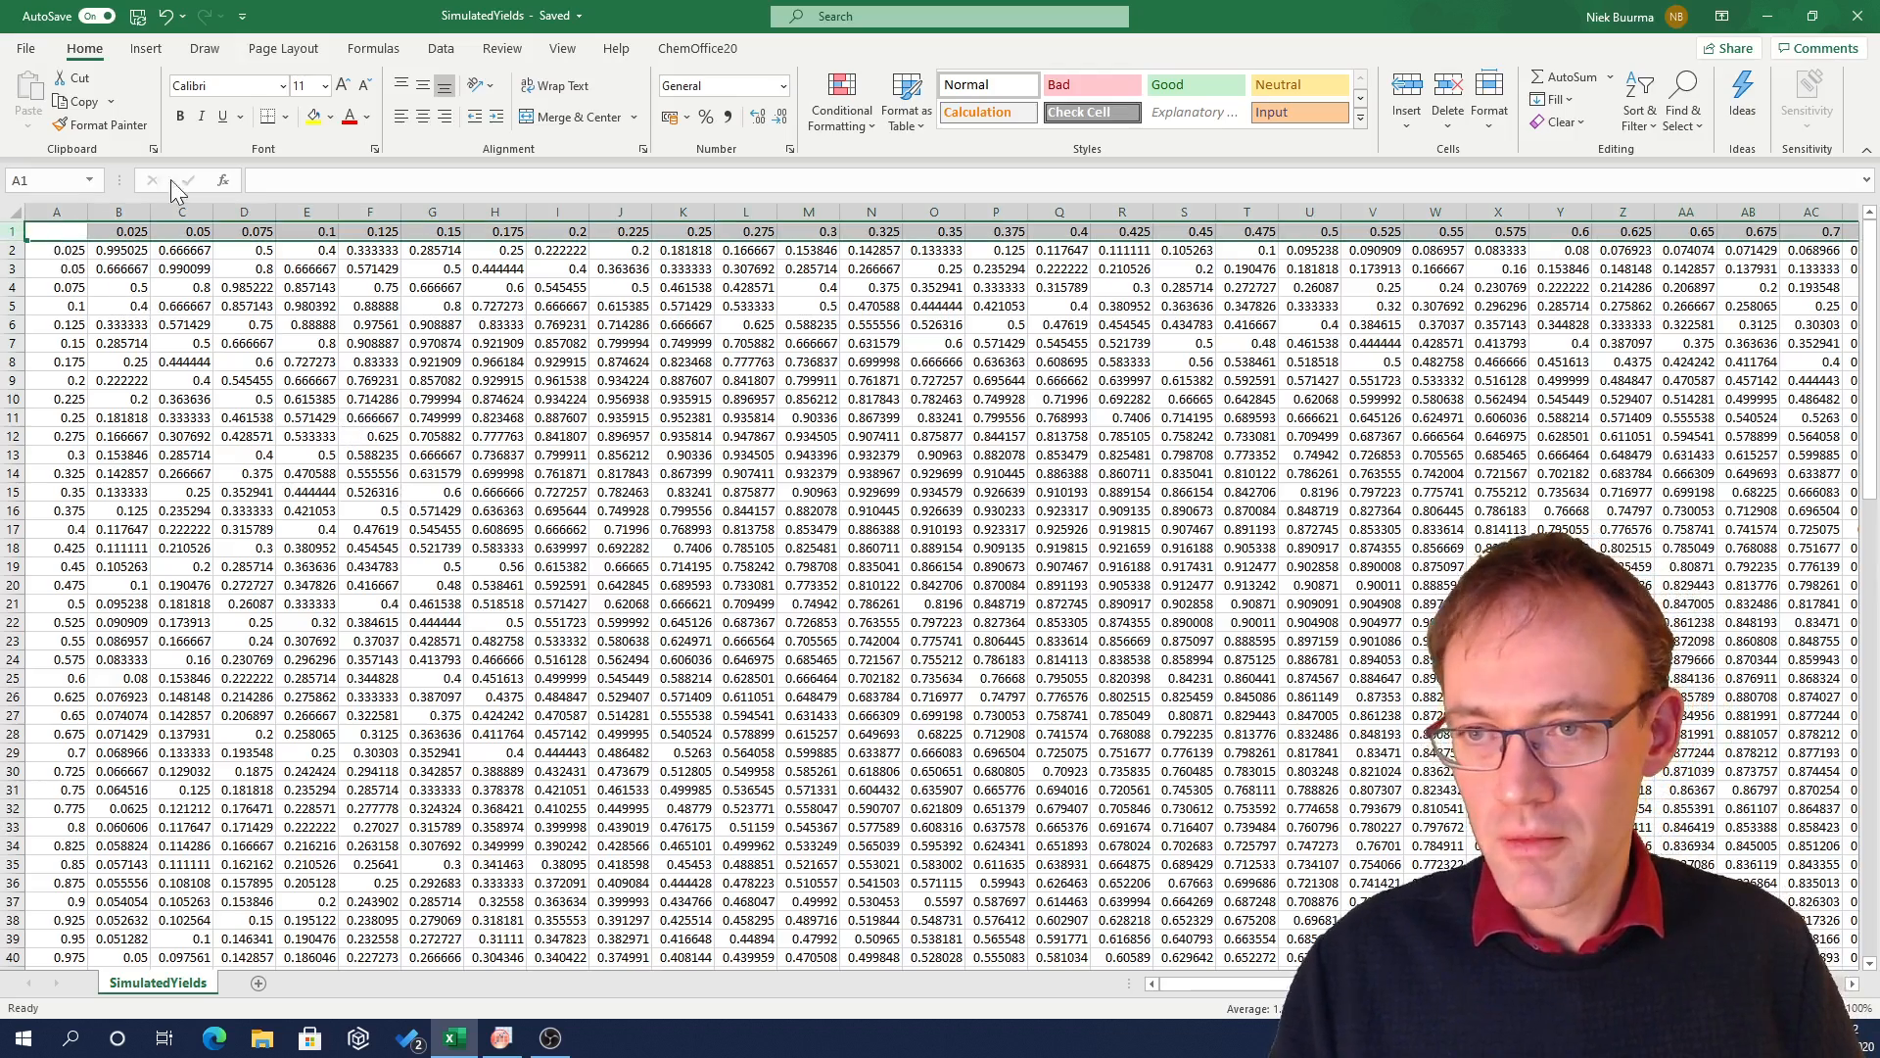
click(350, 116)
click(57, 210)
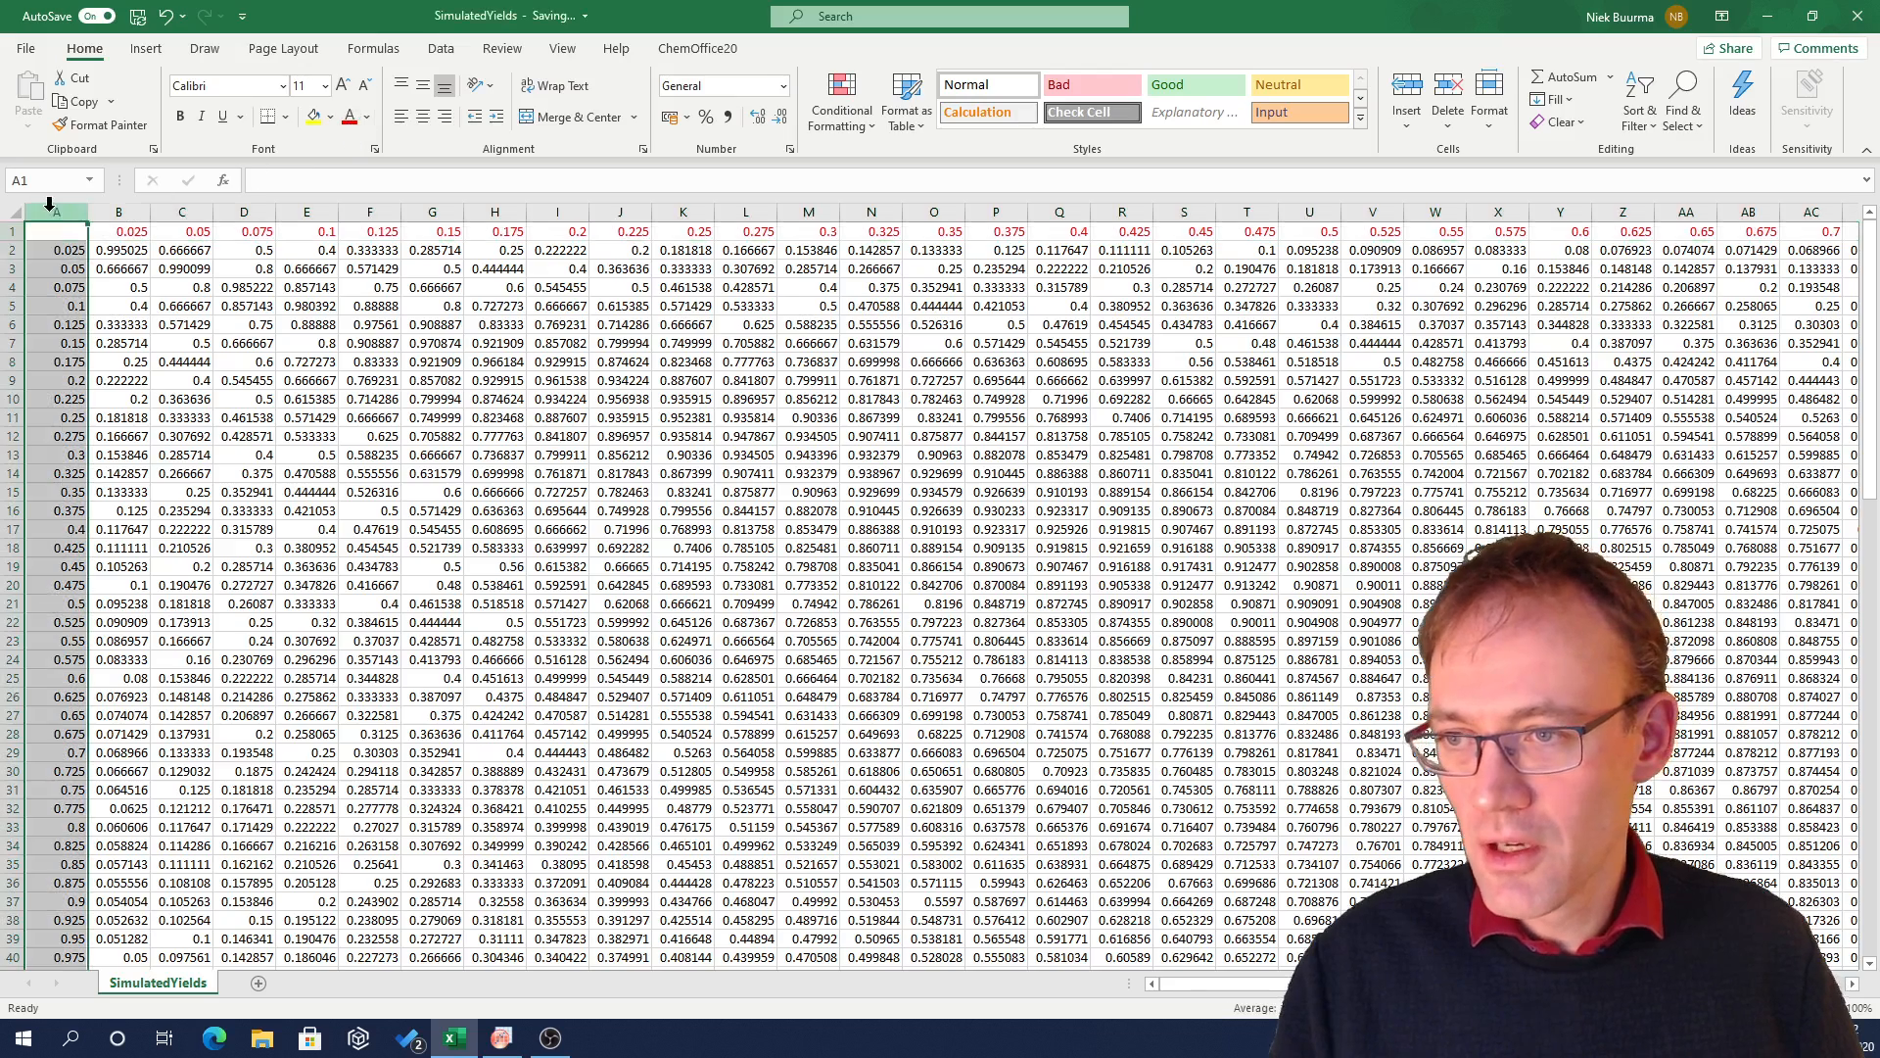
click(350, 116)
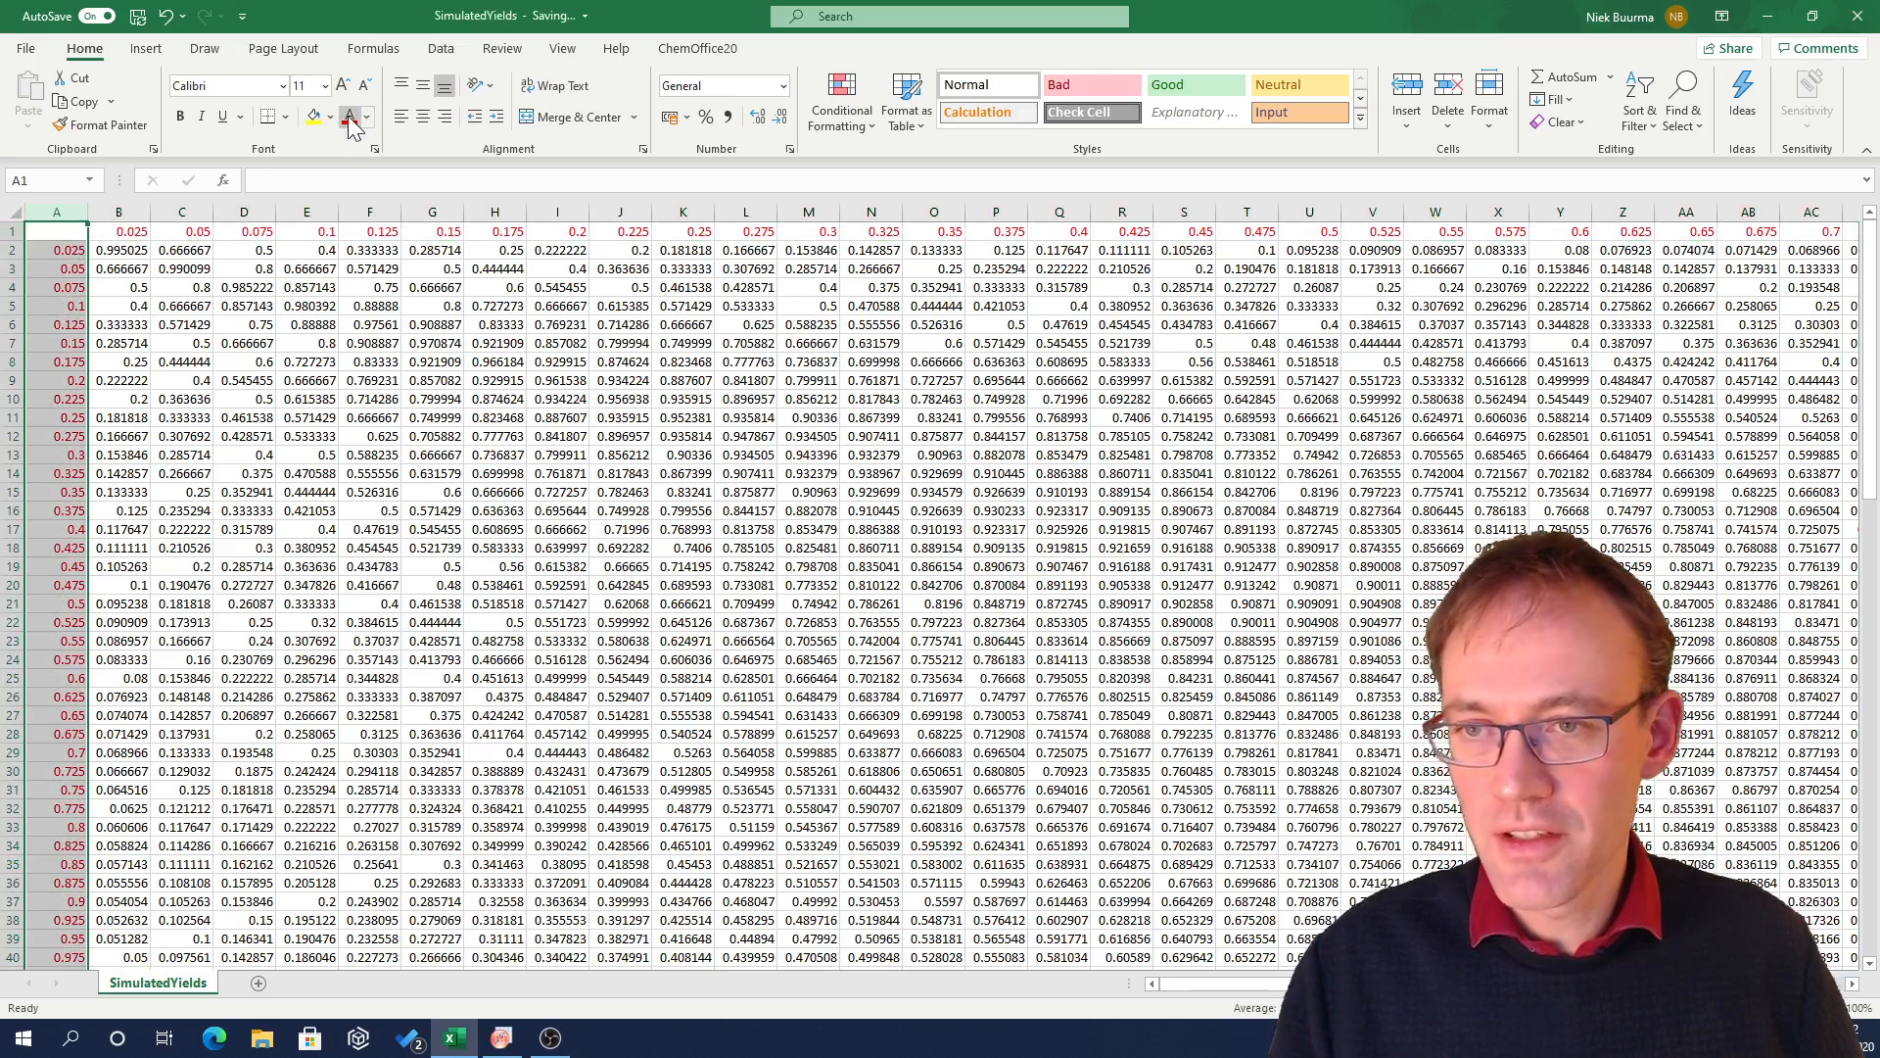
click(132, 266)
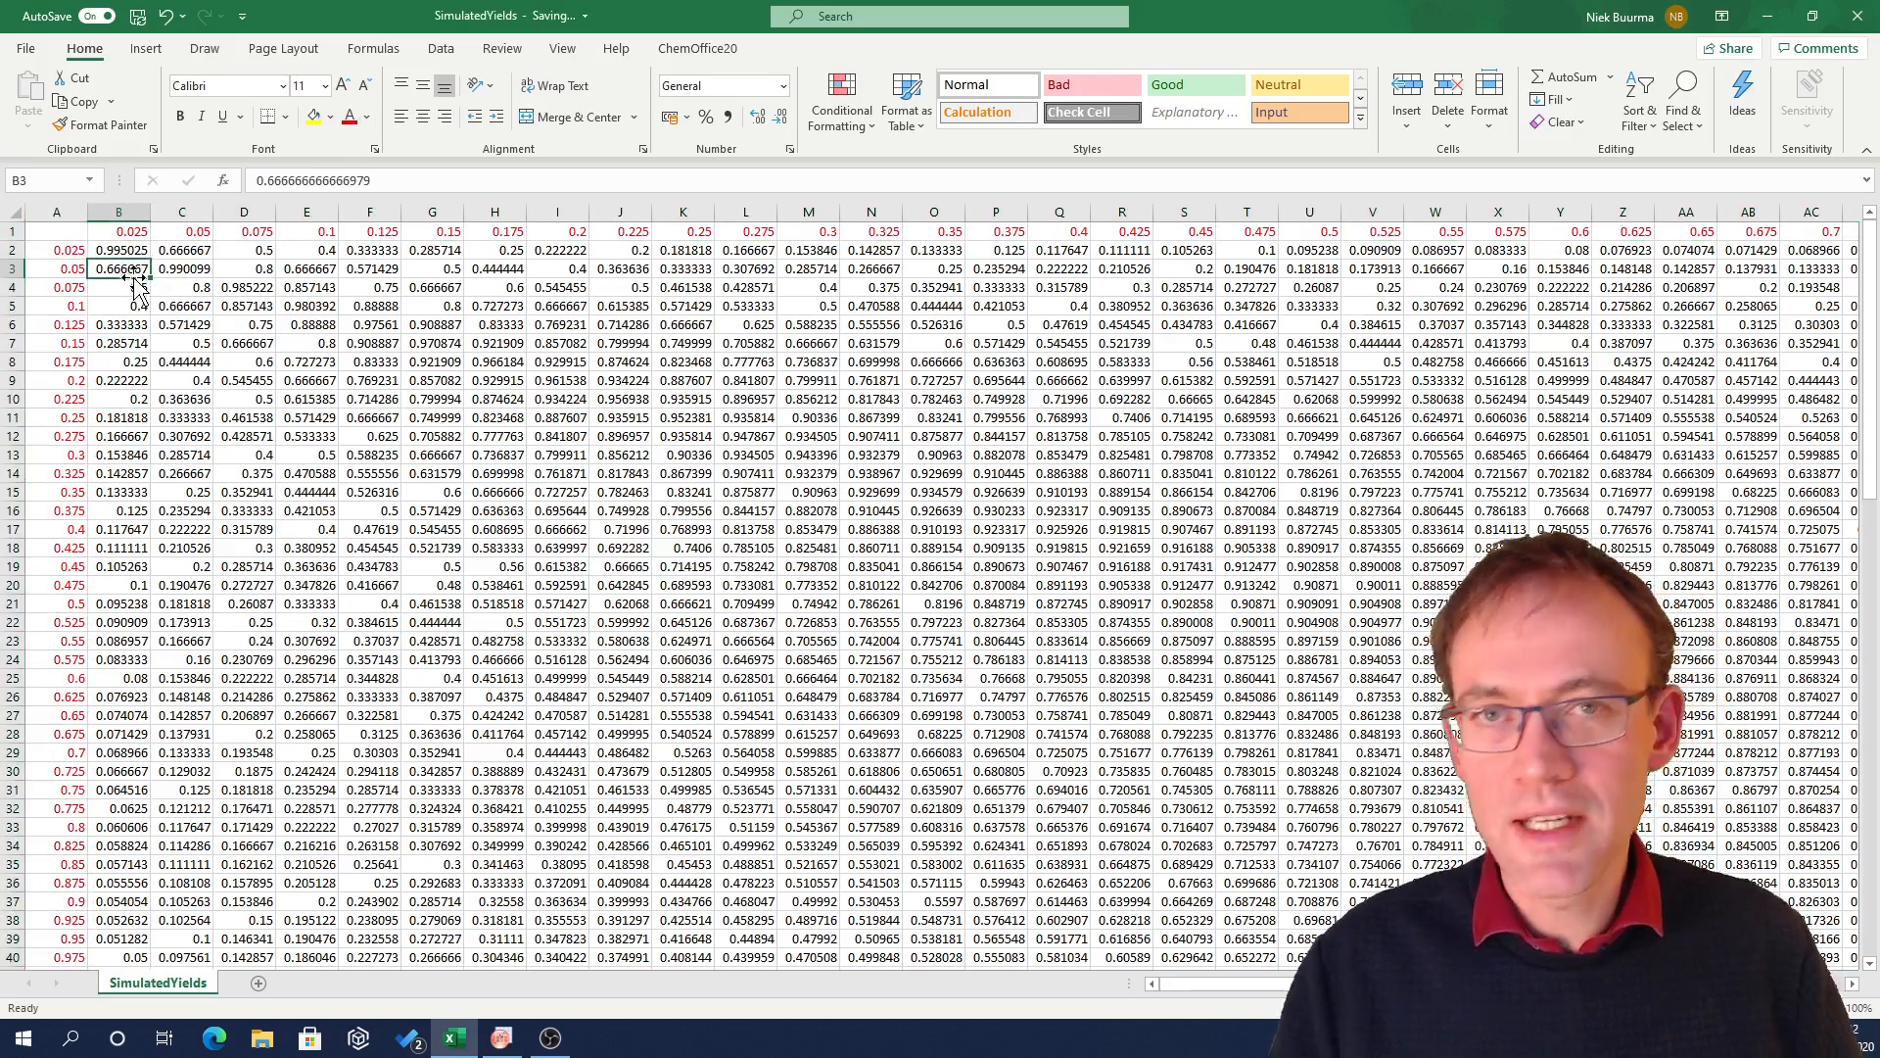
Select the yield values from B2 to CW105 to read off their row and column counts
drag(115, 249, 1748, 763)
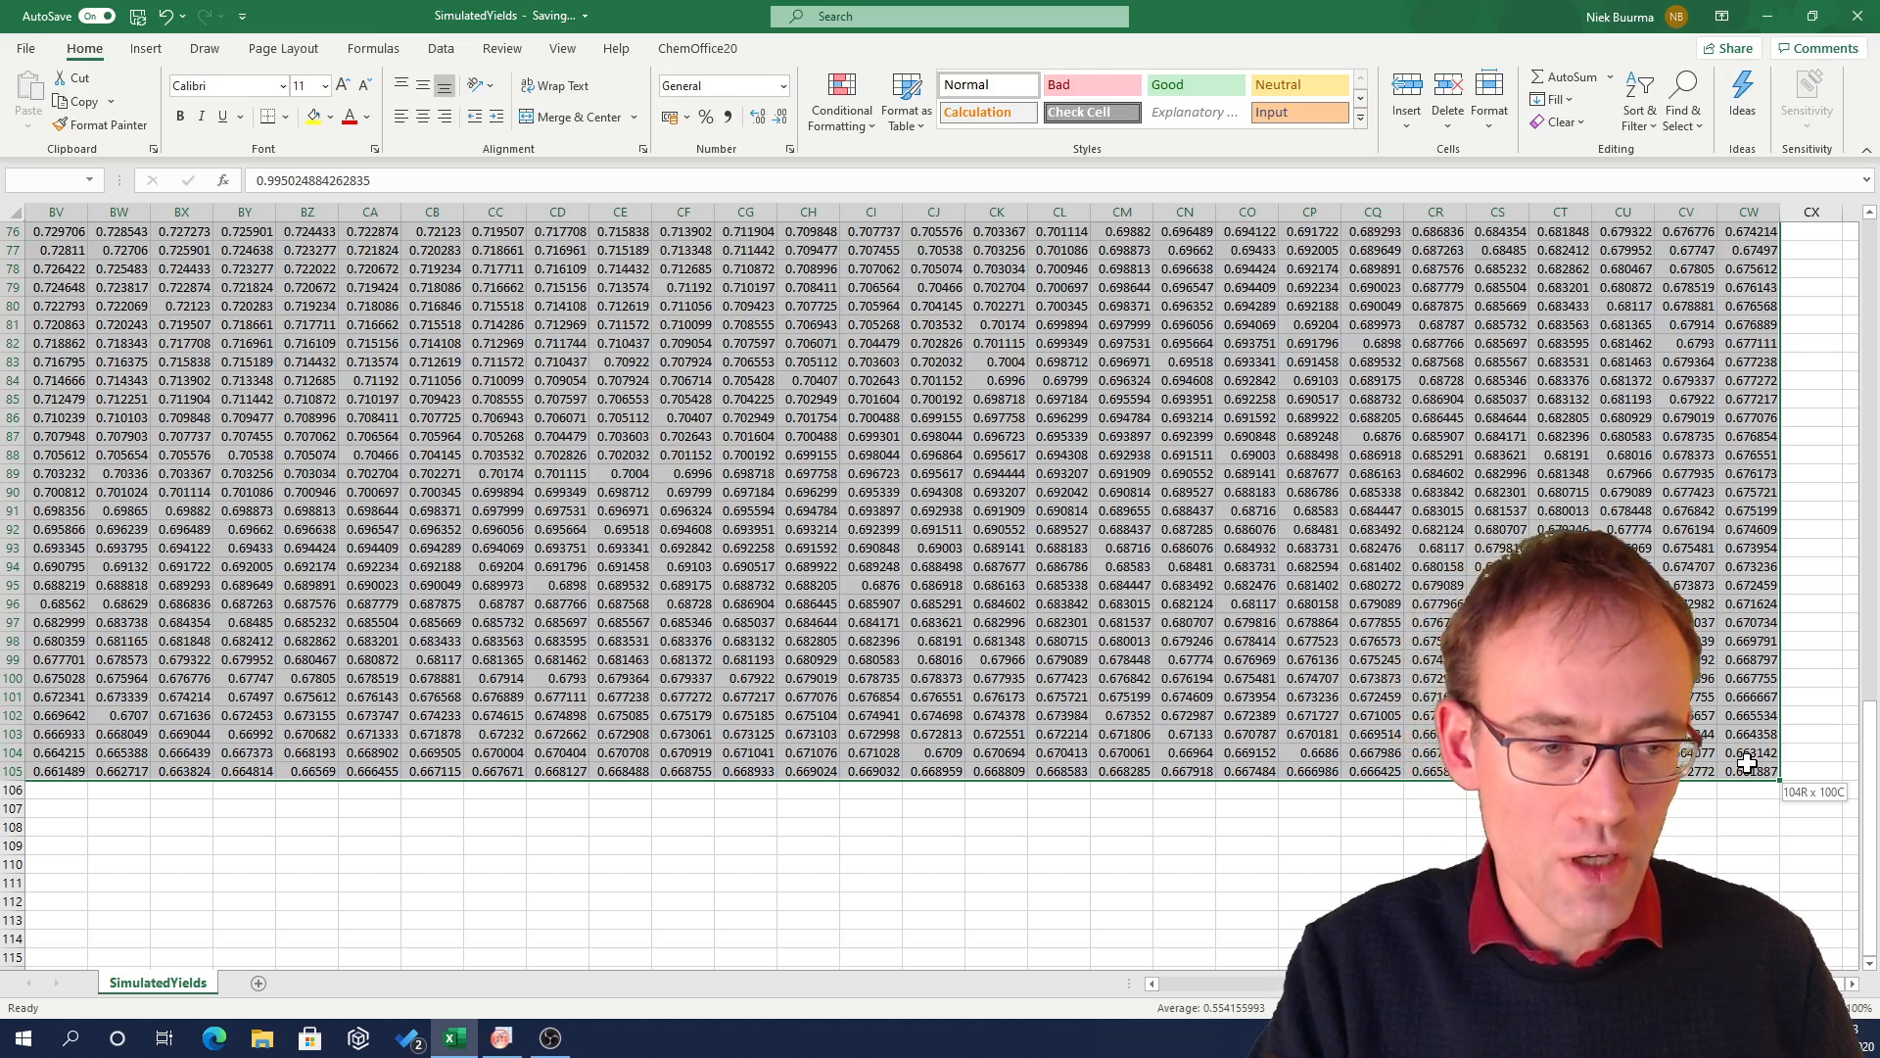
drag(1748, 762, 1748, 762)
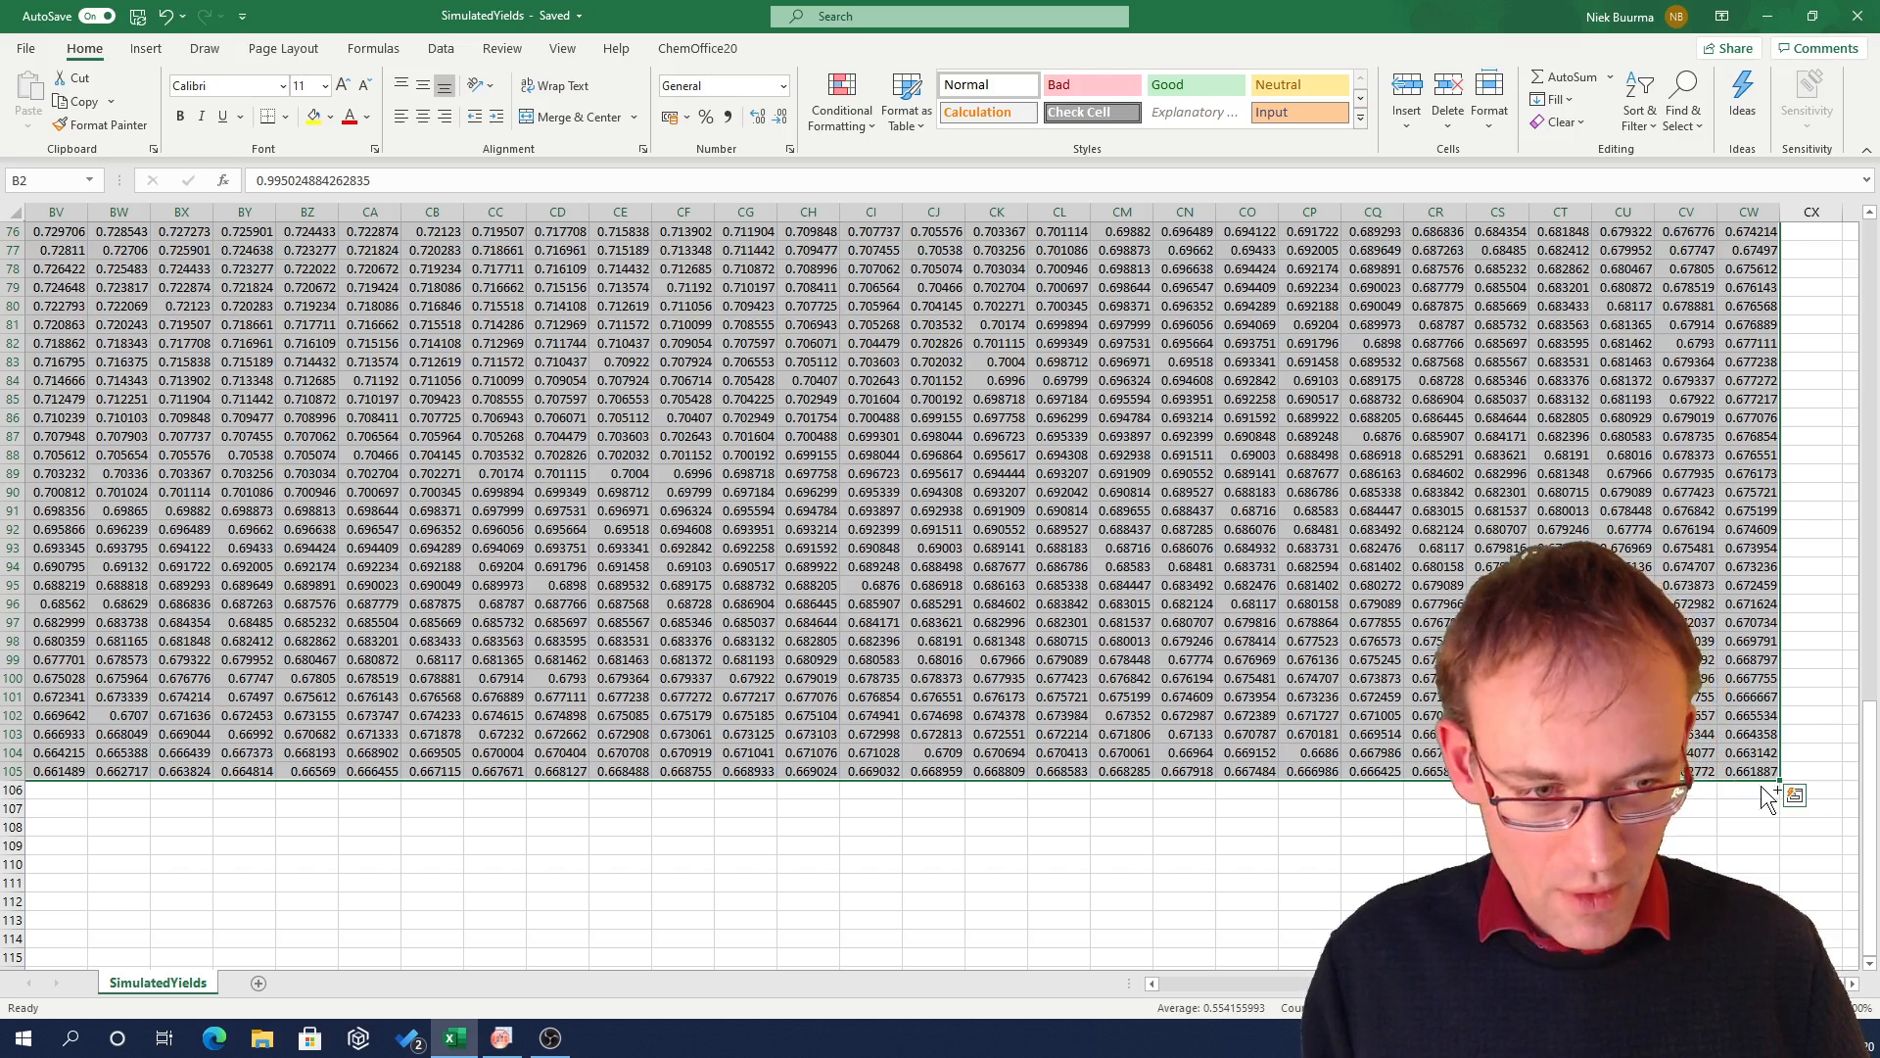
key(ctrl+q)
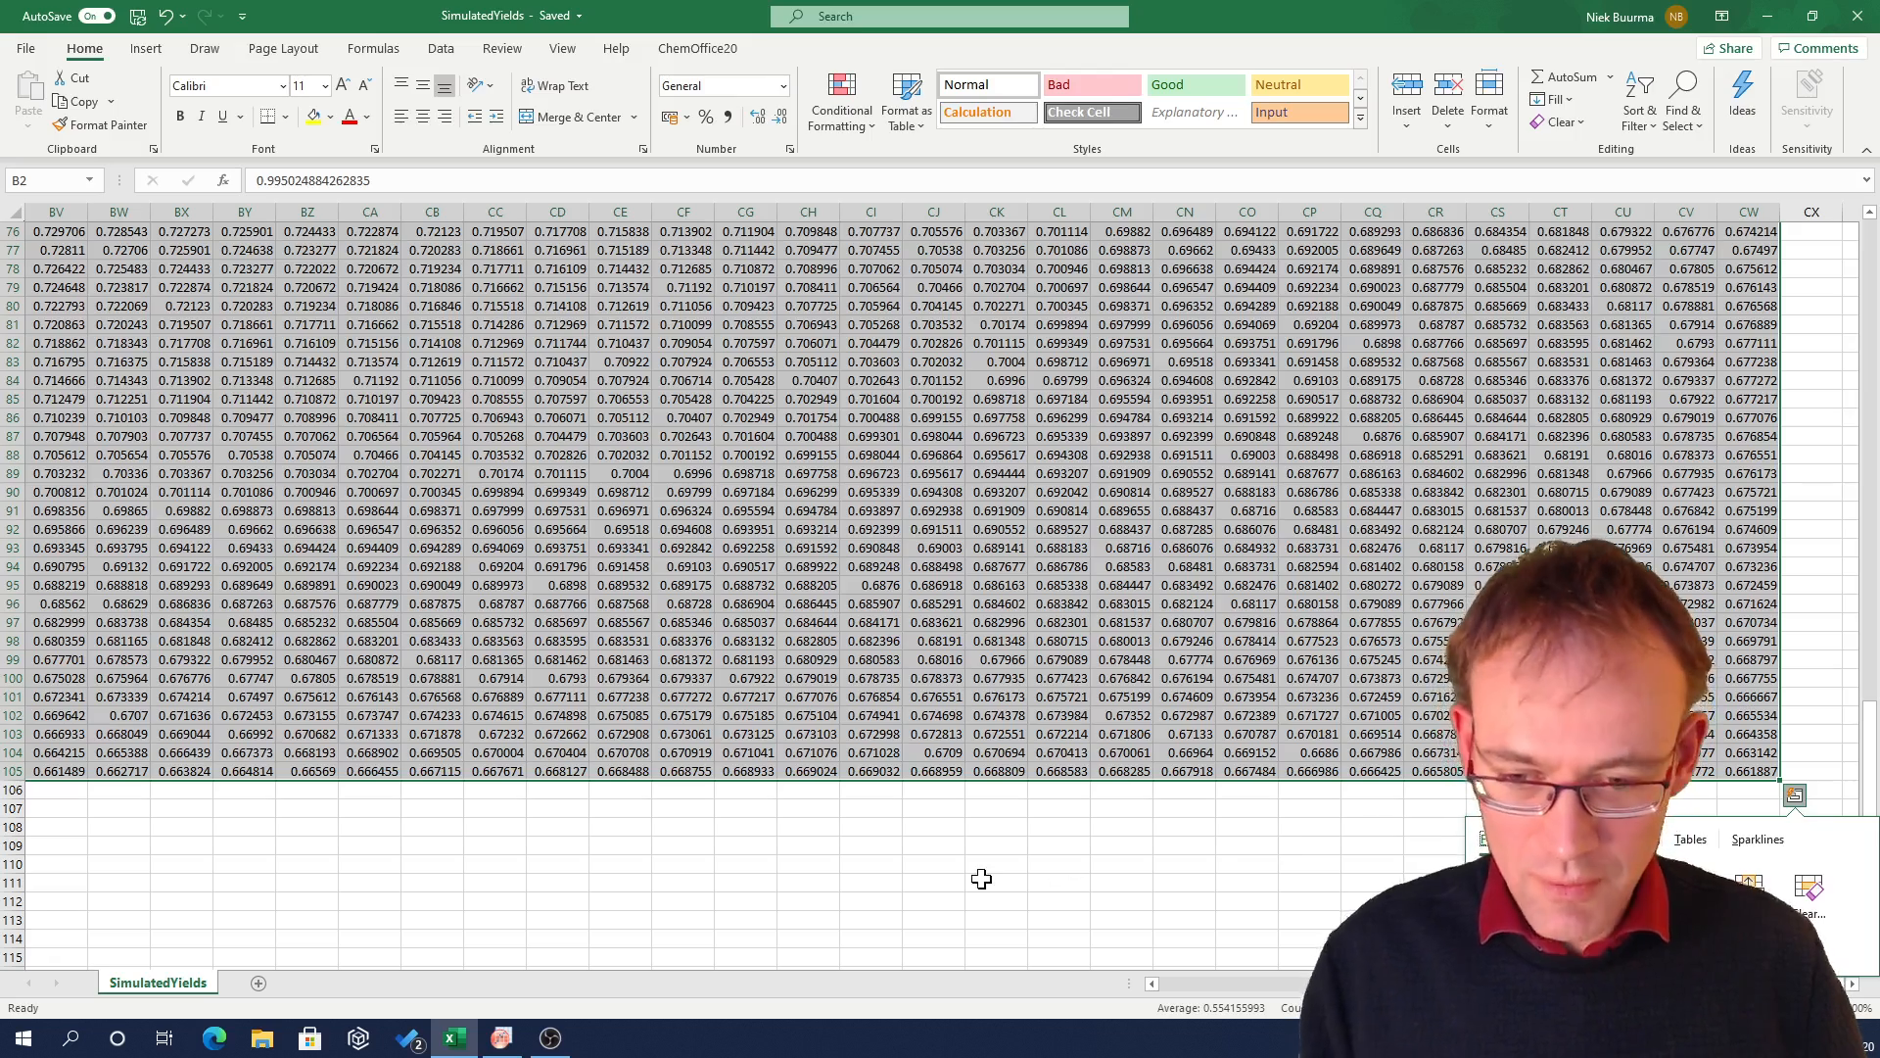
Switch to Origin and start a new matrix with 100 columns and 104 rows
click(502, 1040)
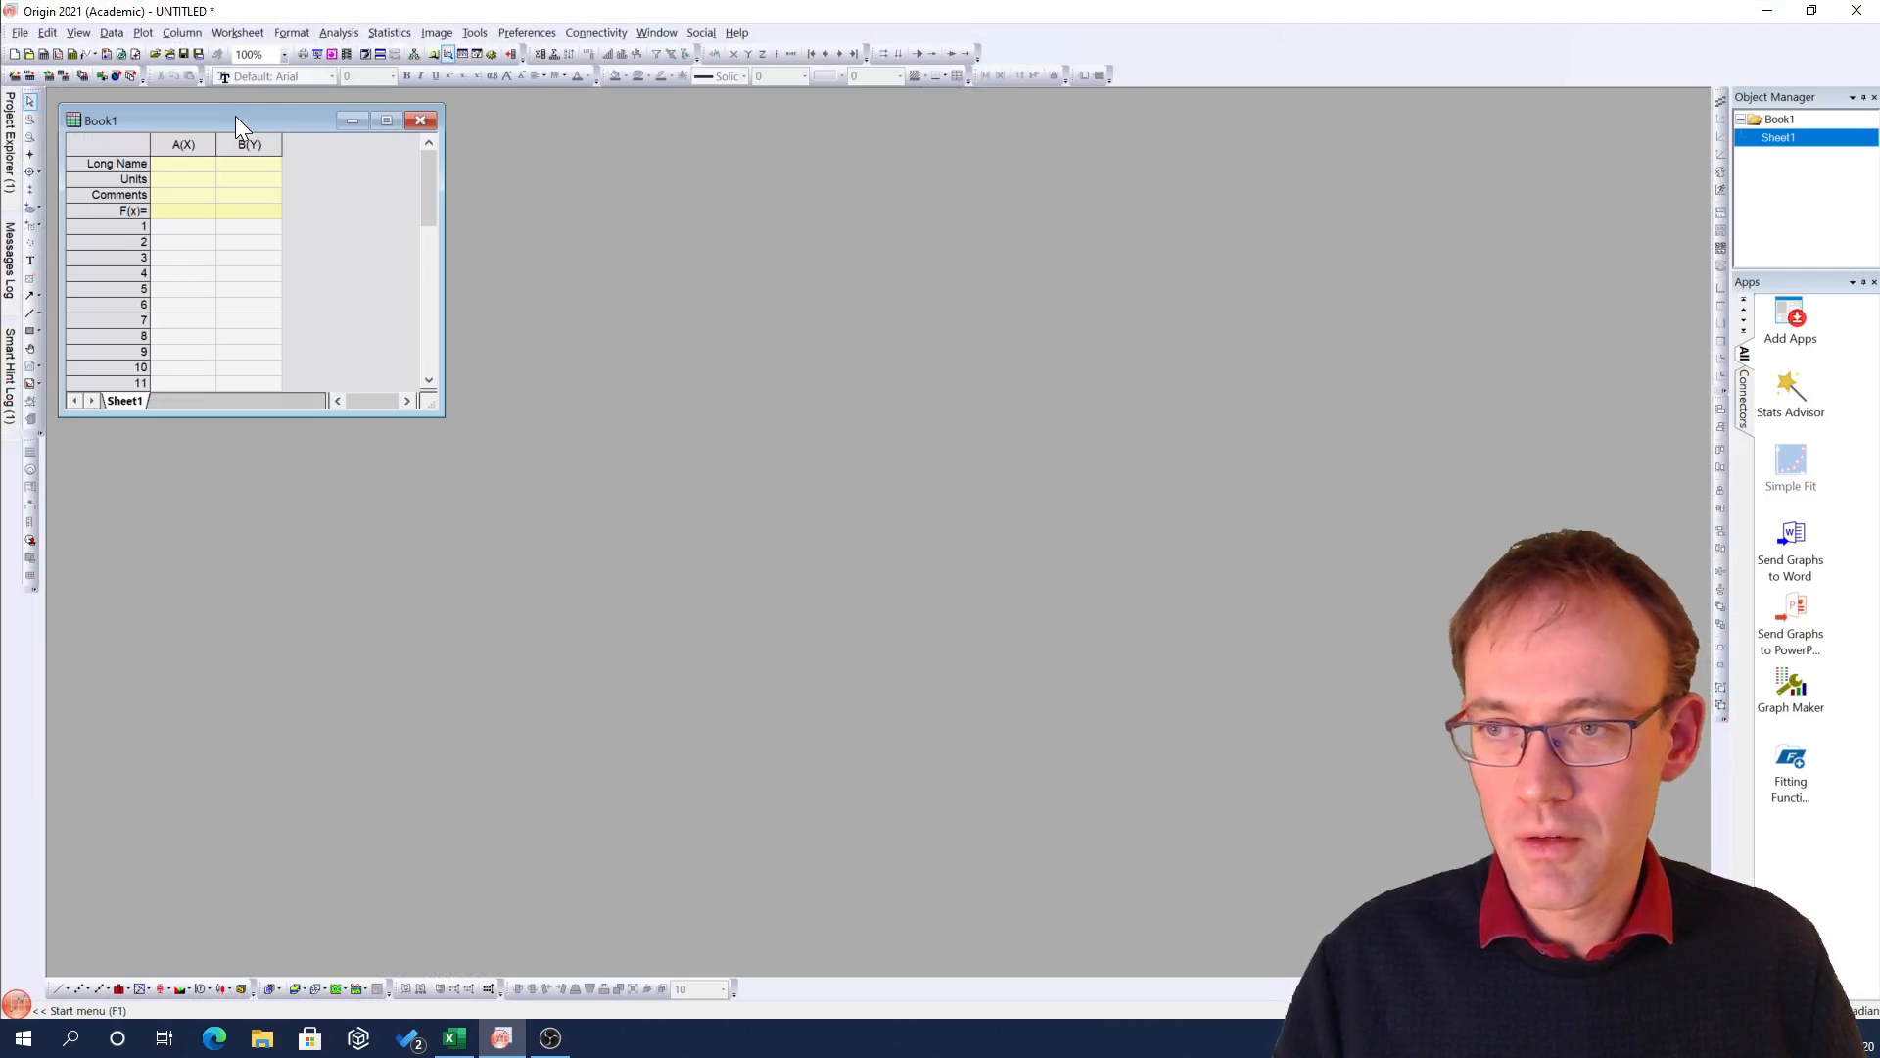
drag(227, 120, 249, 135)
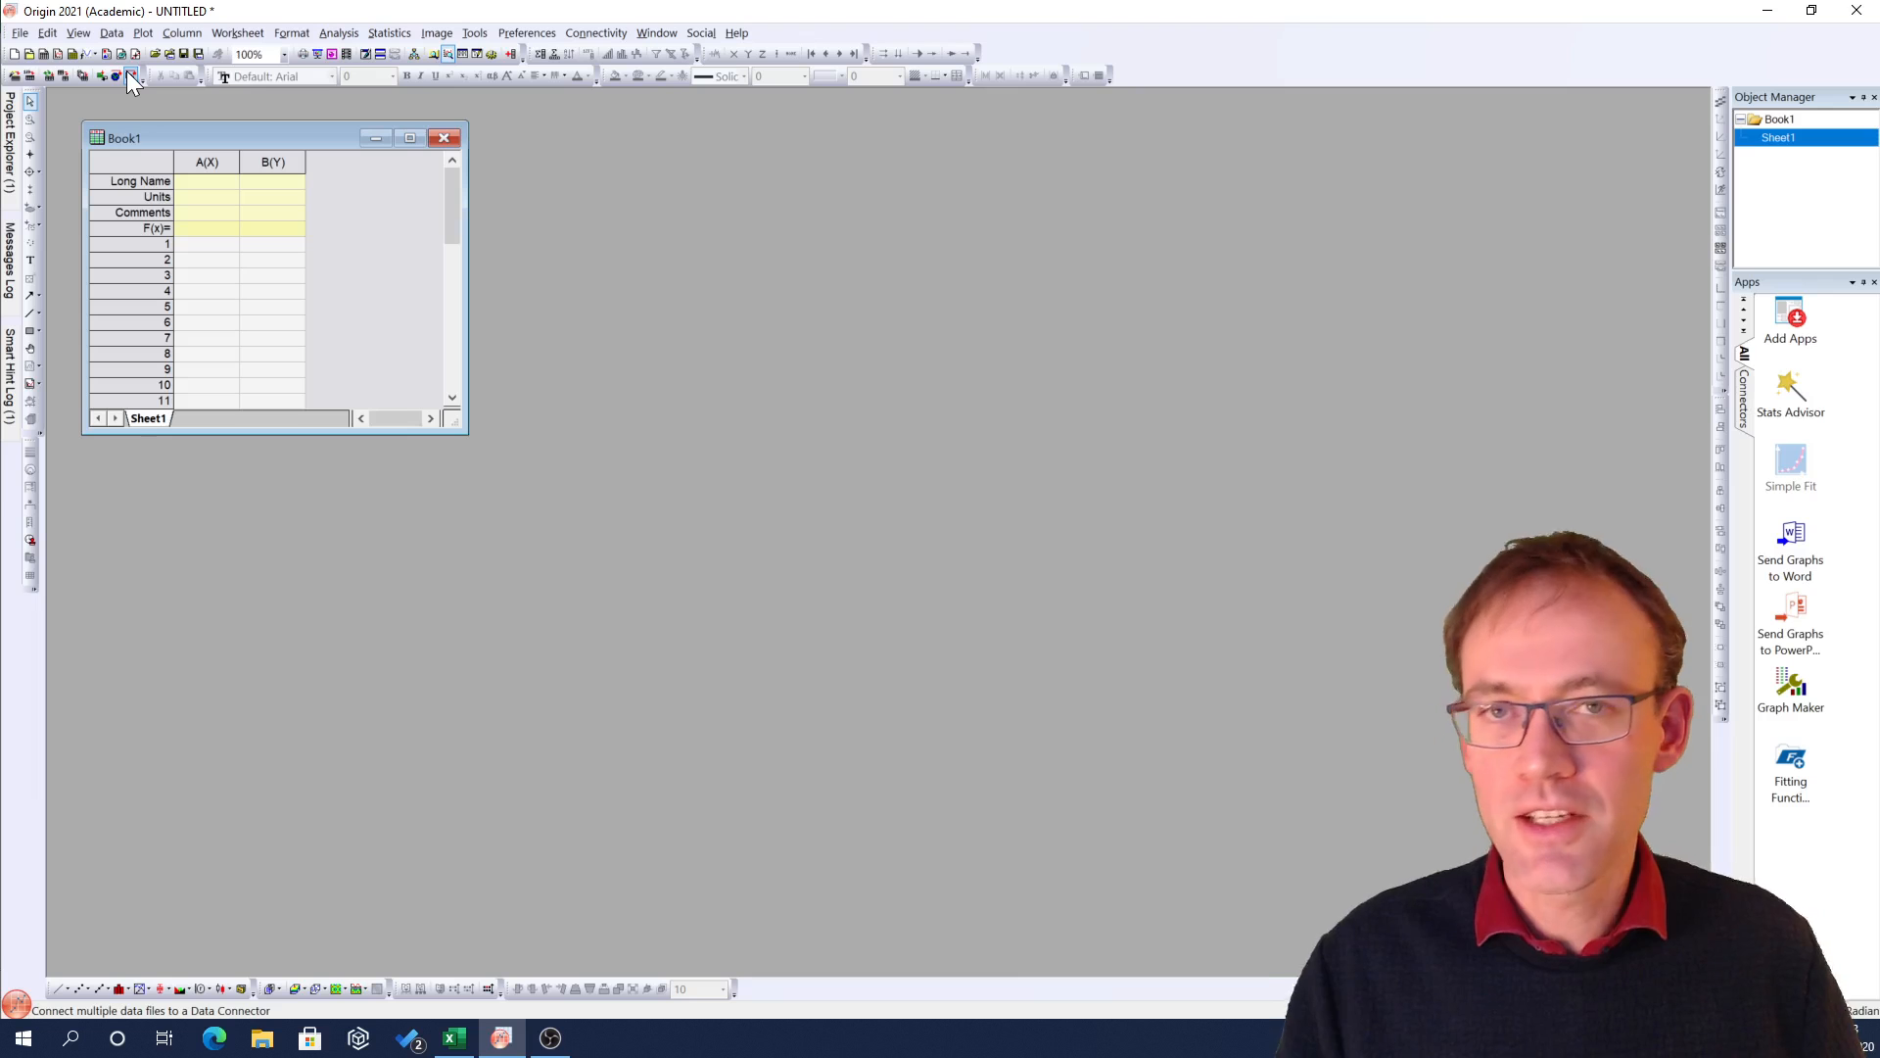
click(21, 33)
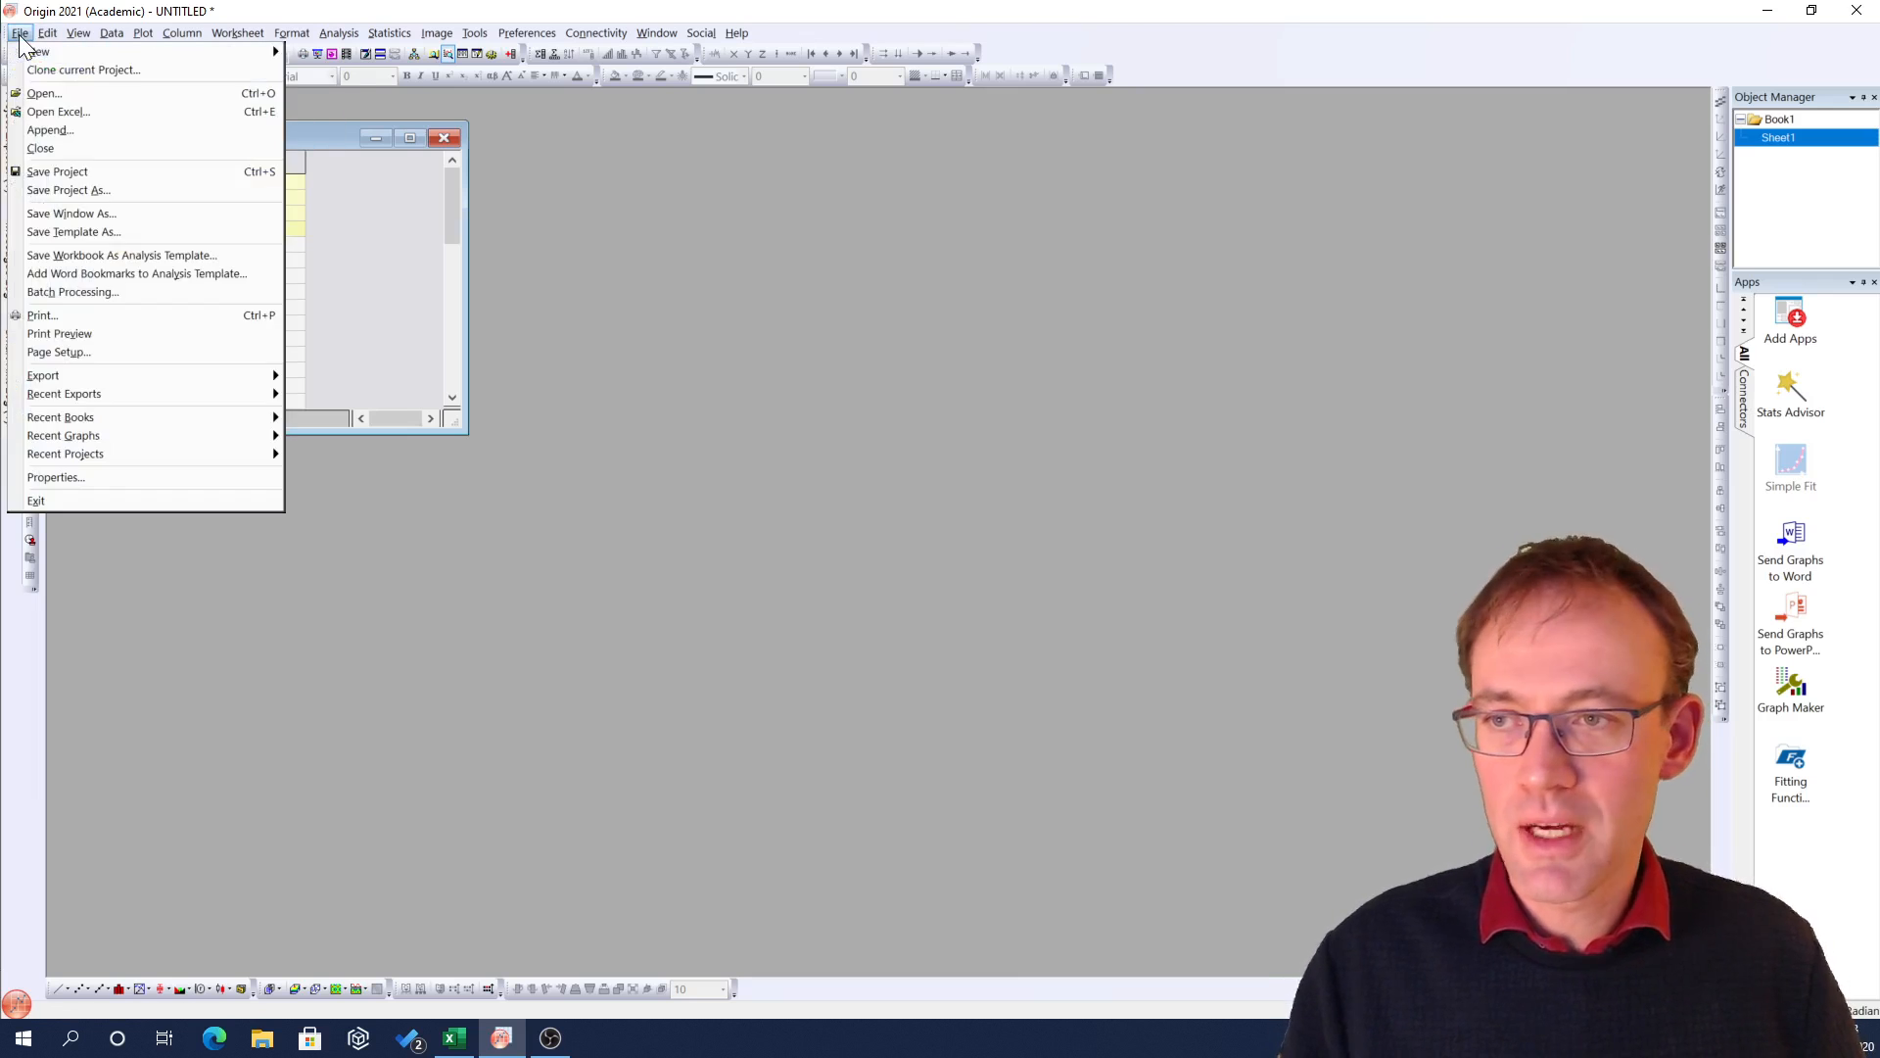
mouse_move(44, 52)
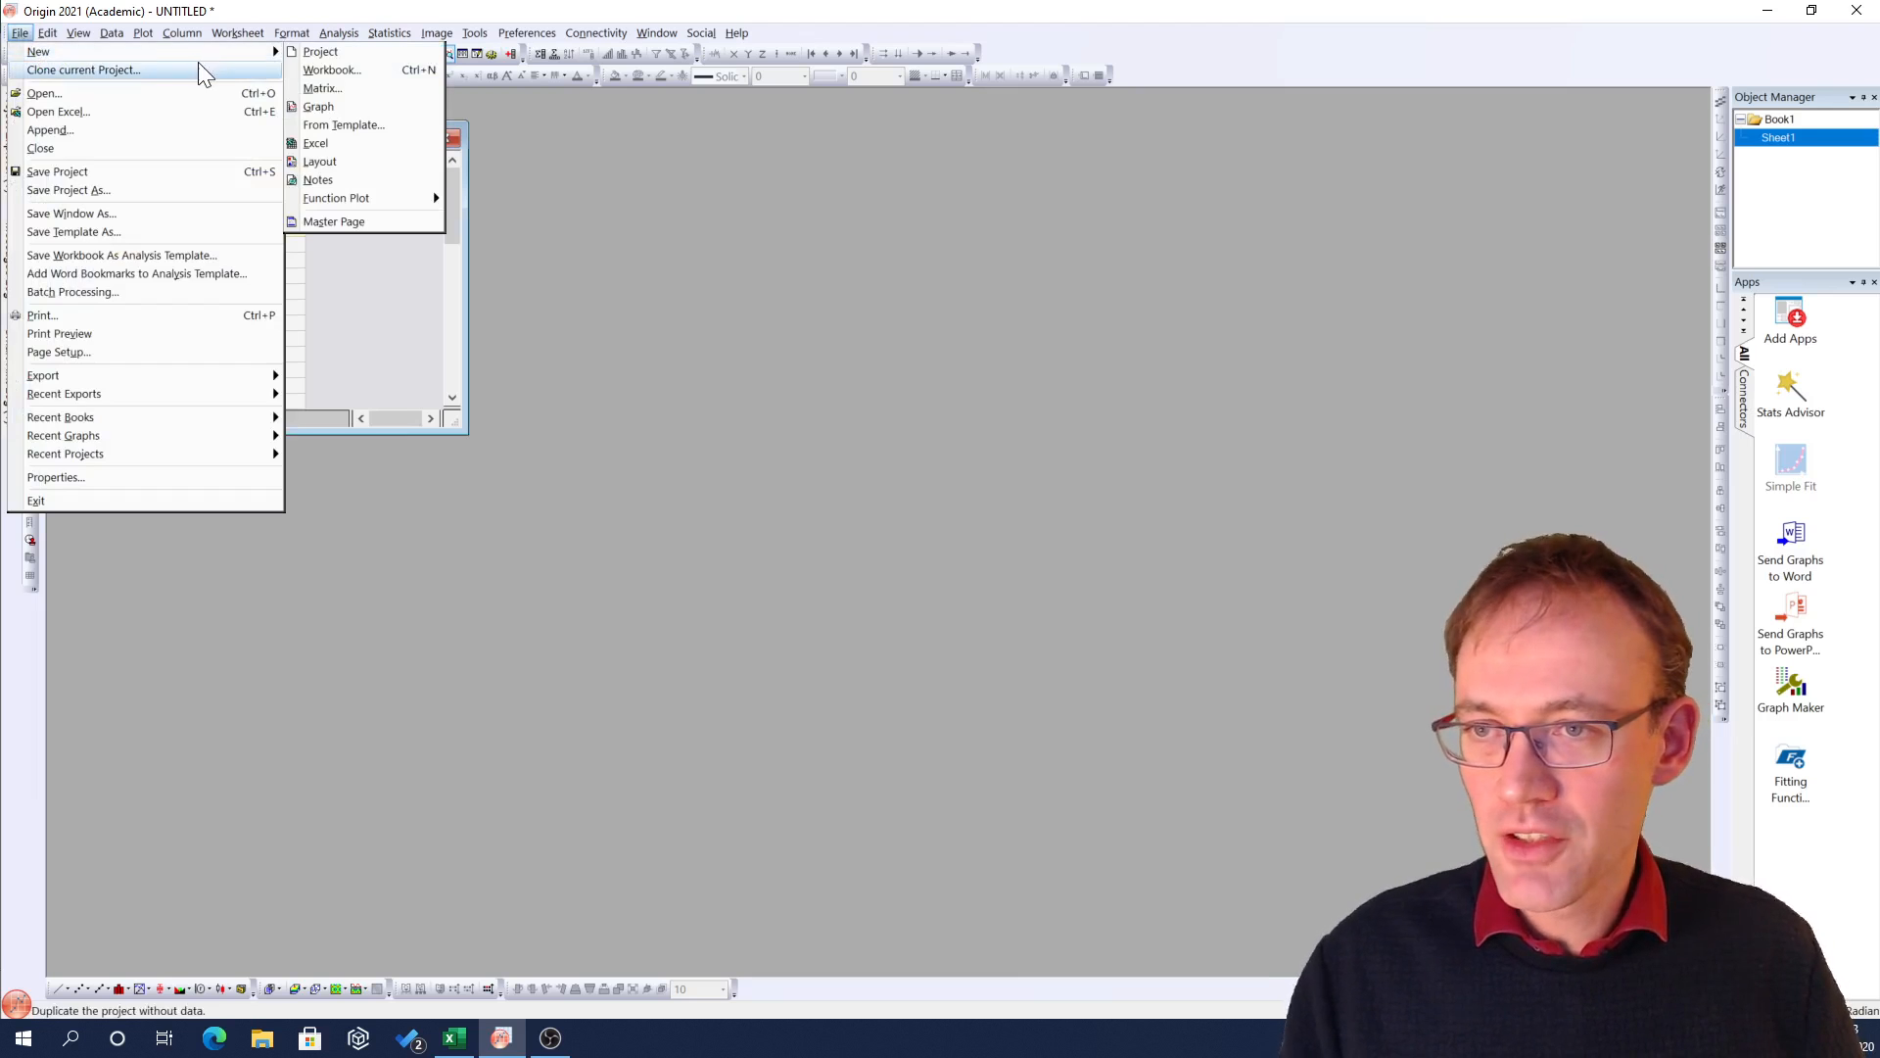
click(333, 90)
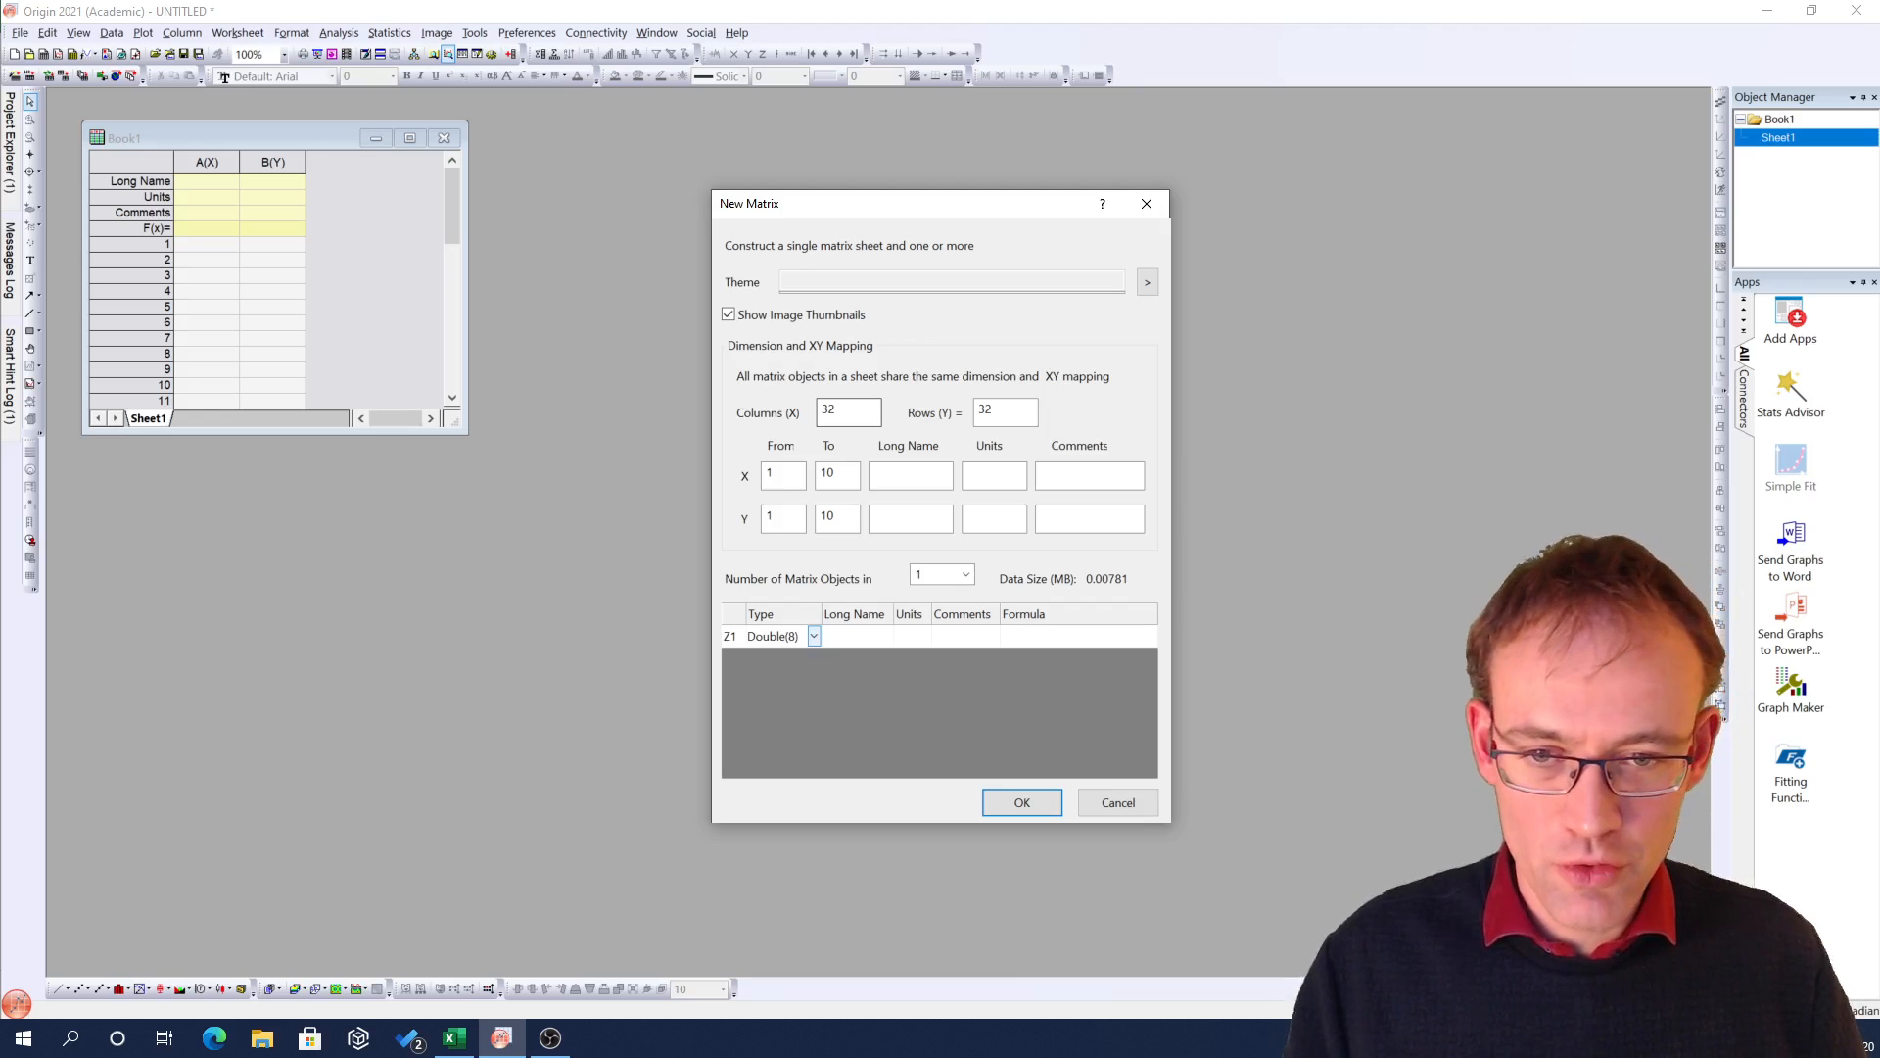
double_click(832, 410)
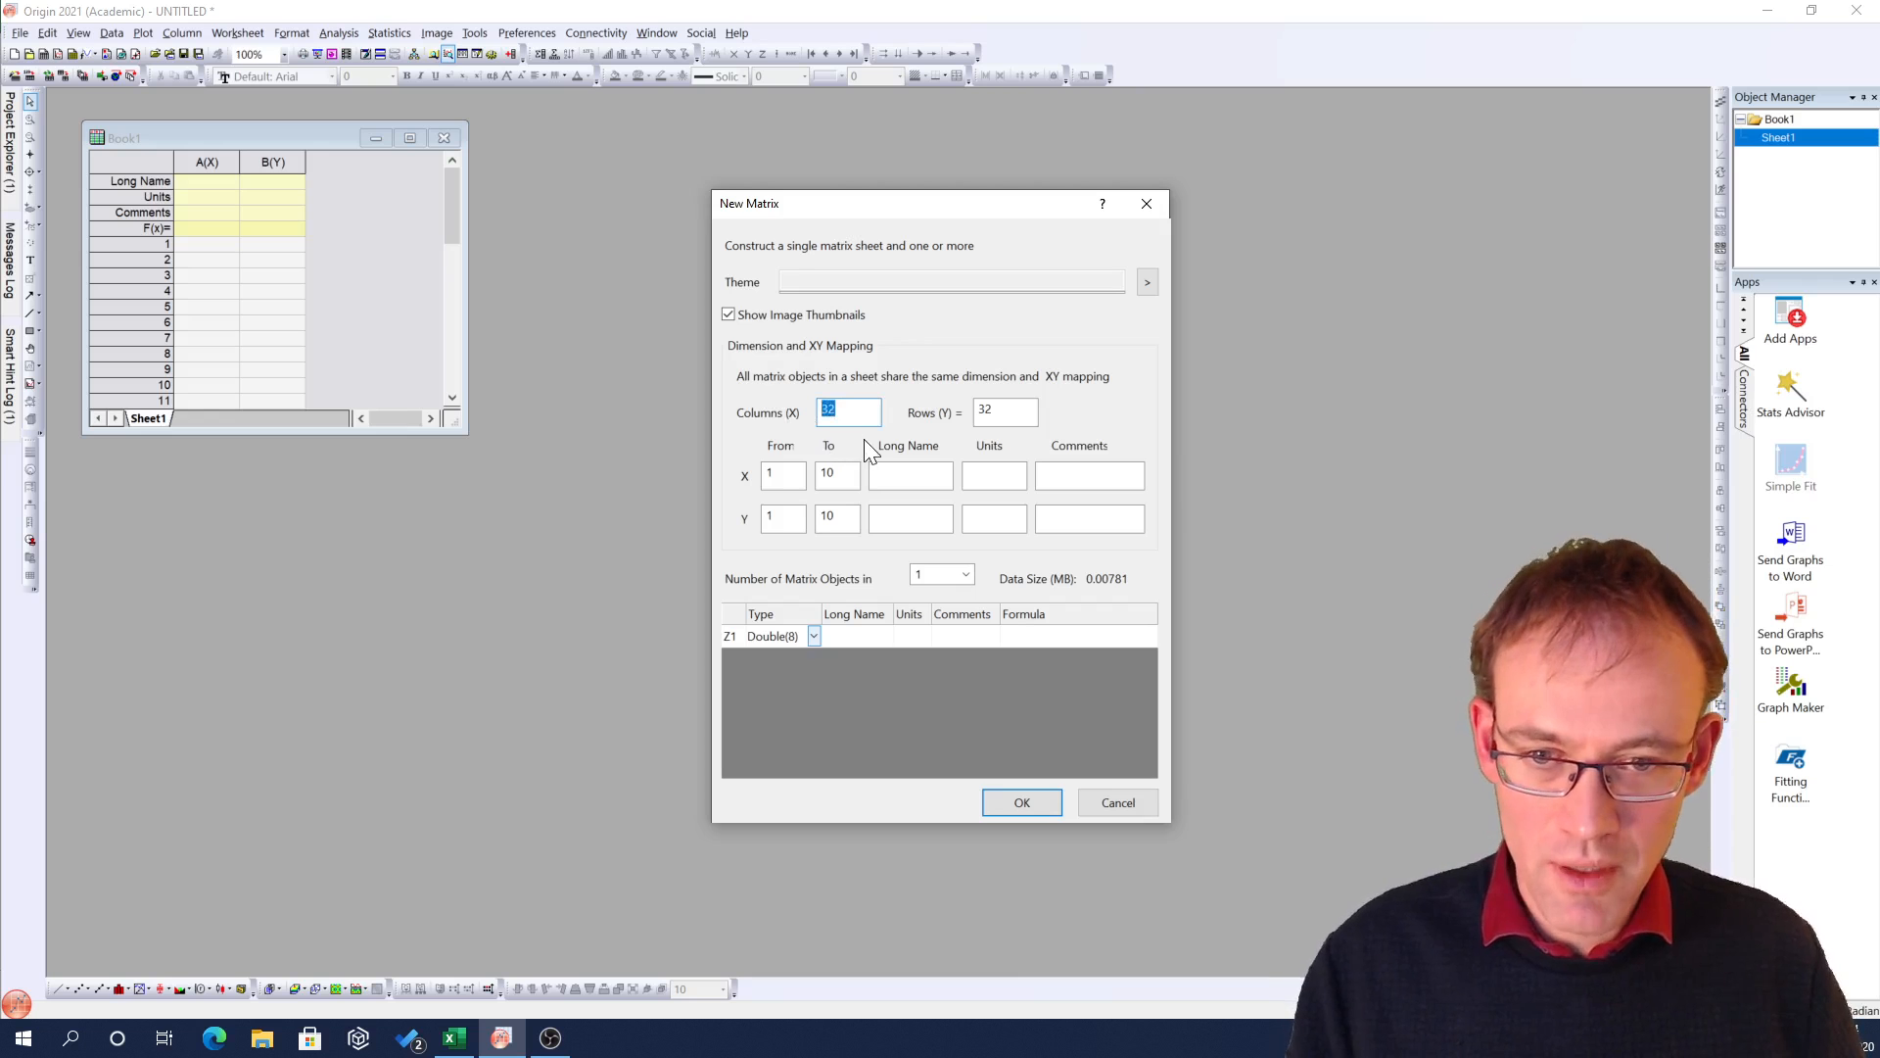
text(100)
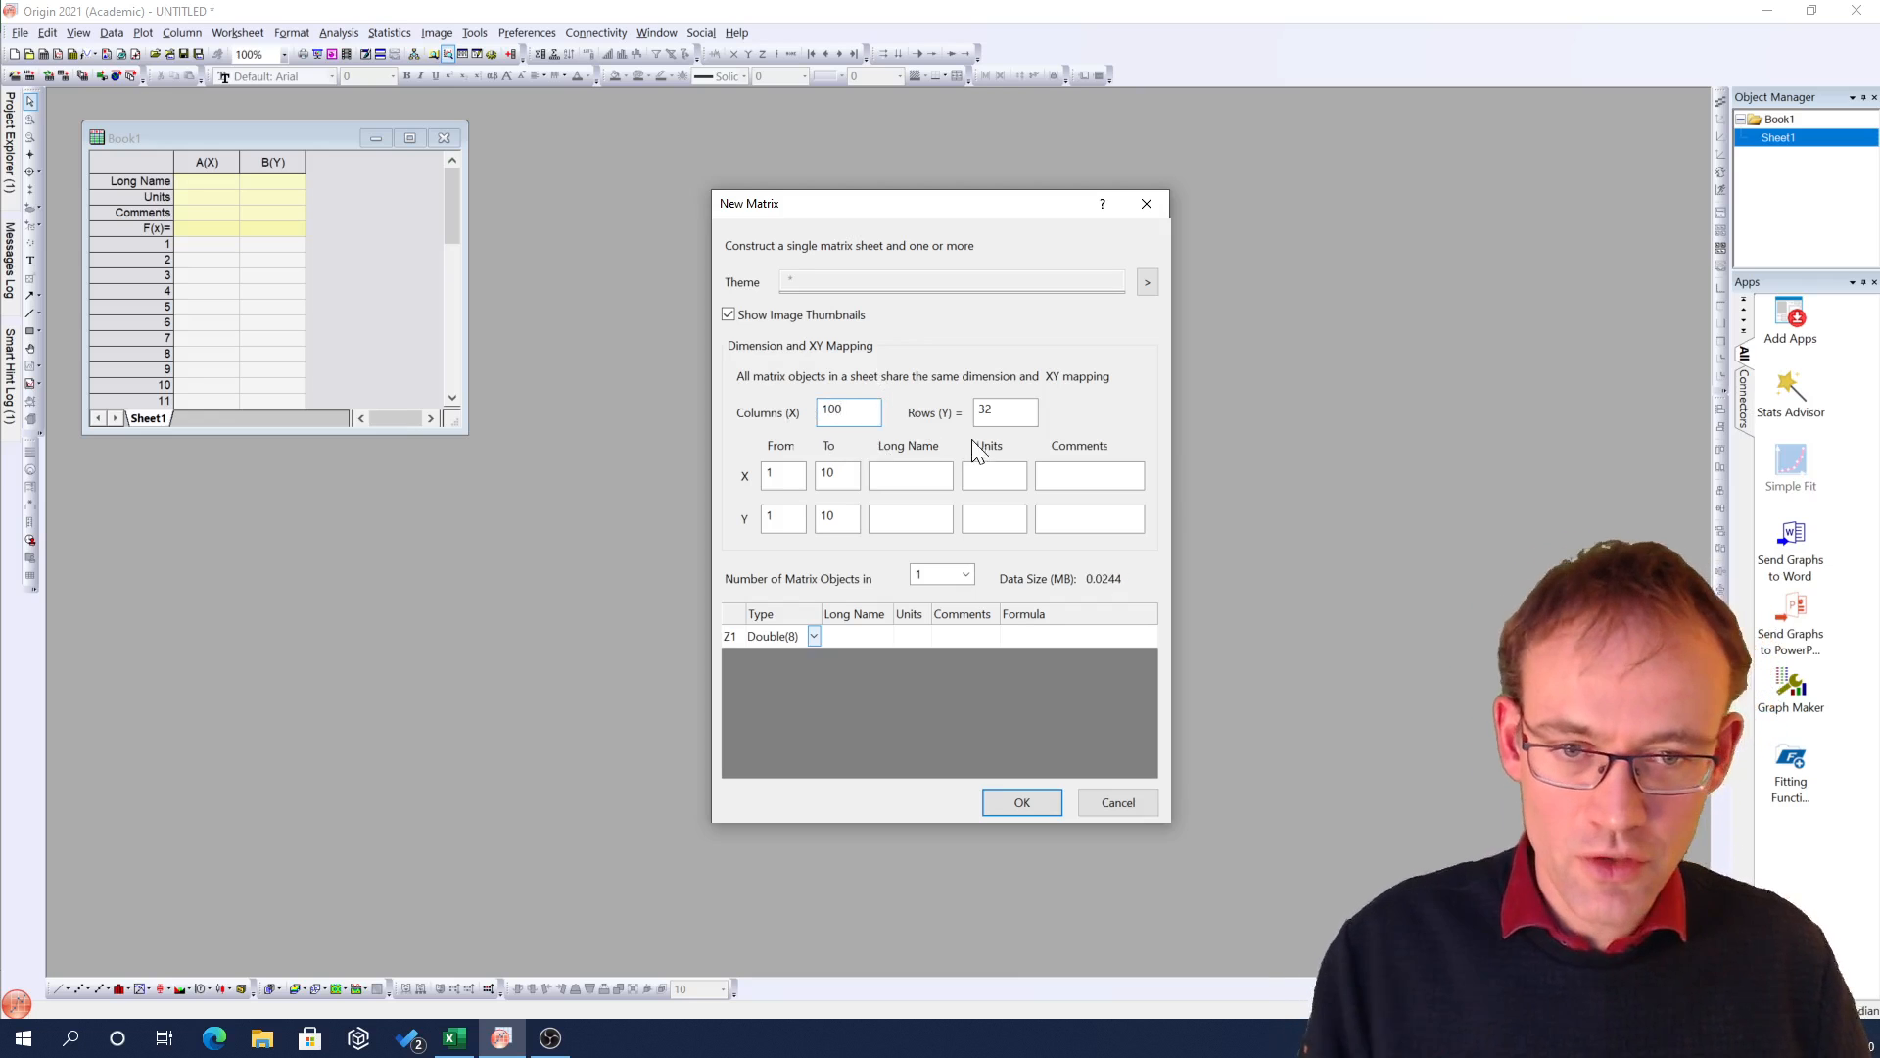
key(Tab)
text(104)
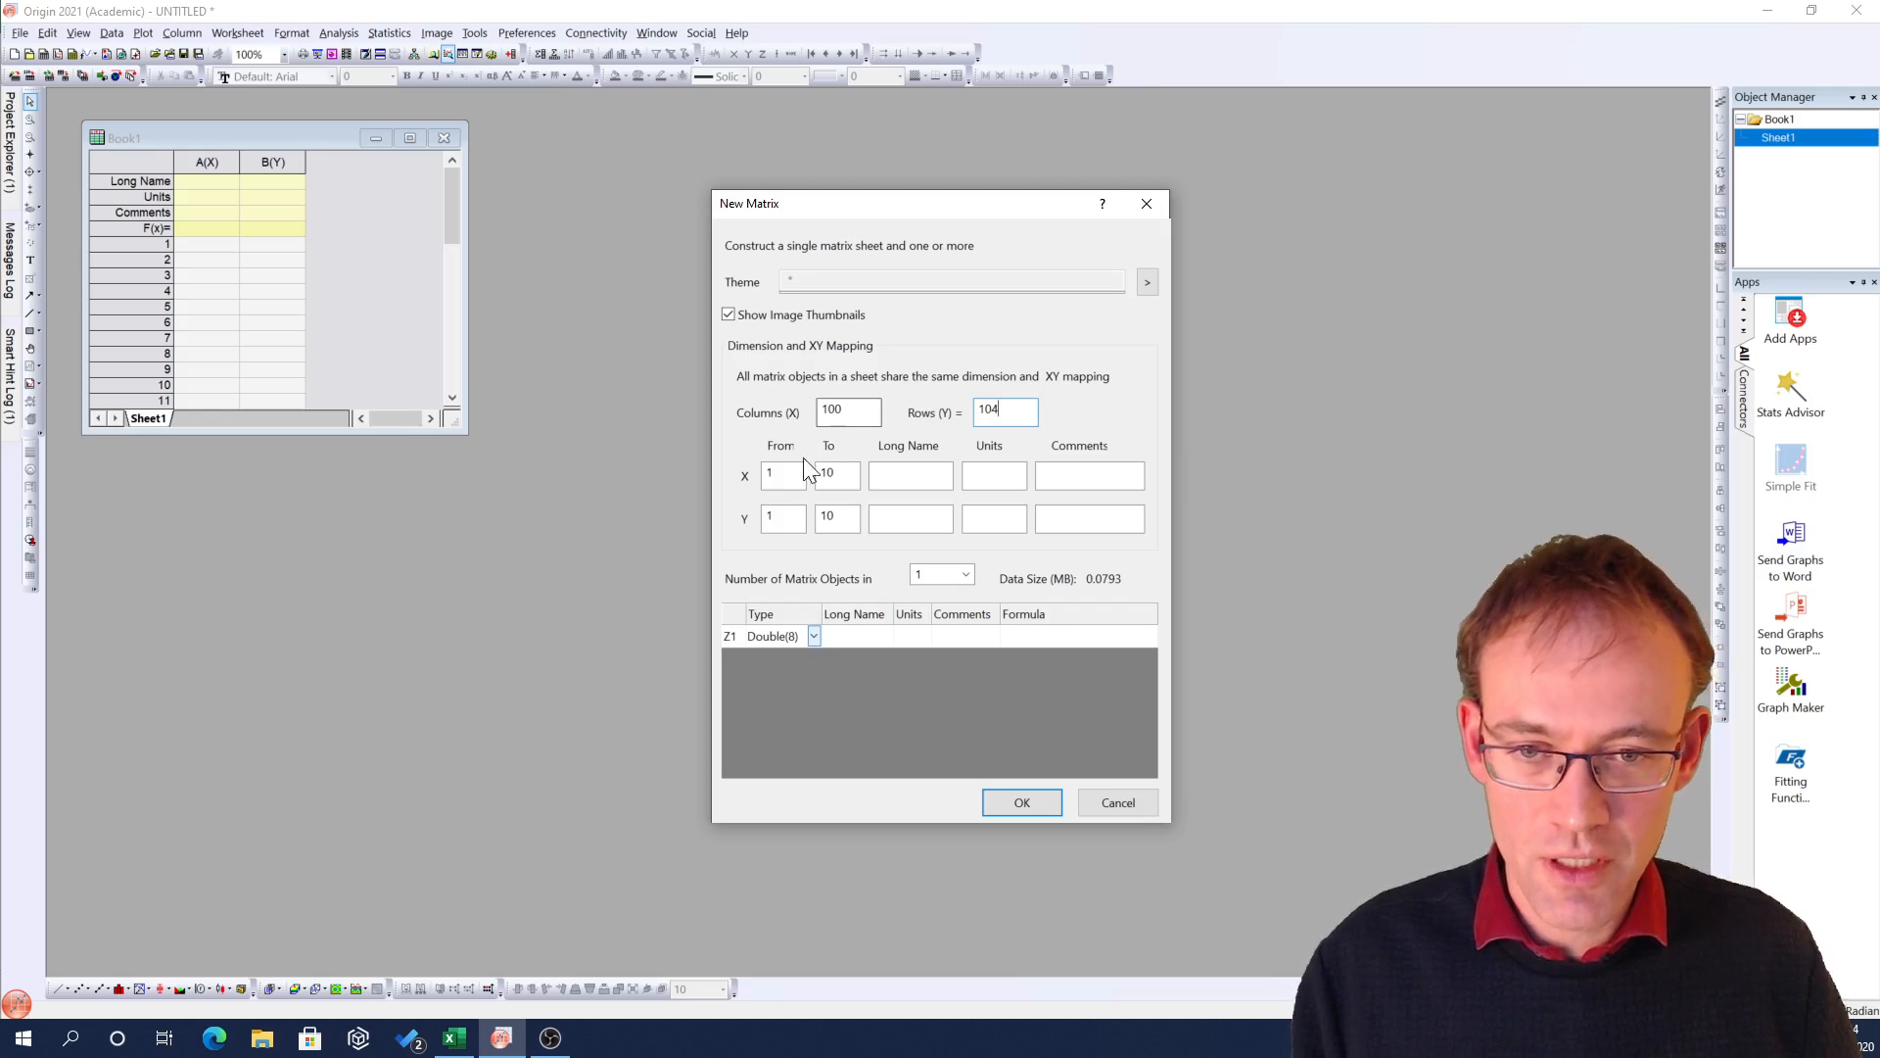
Check the first and last axis values of row 1 in Excel, and set the matrix's X range from 0.025 to 2.5
double_click(774, 474)
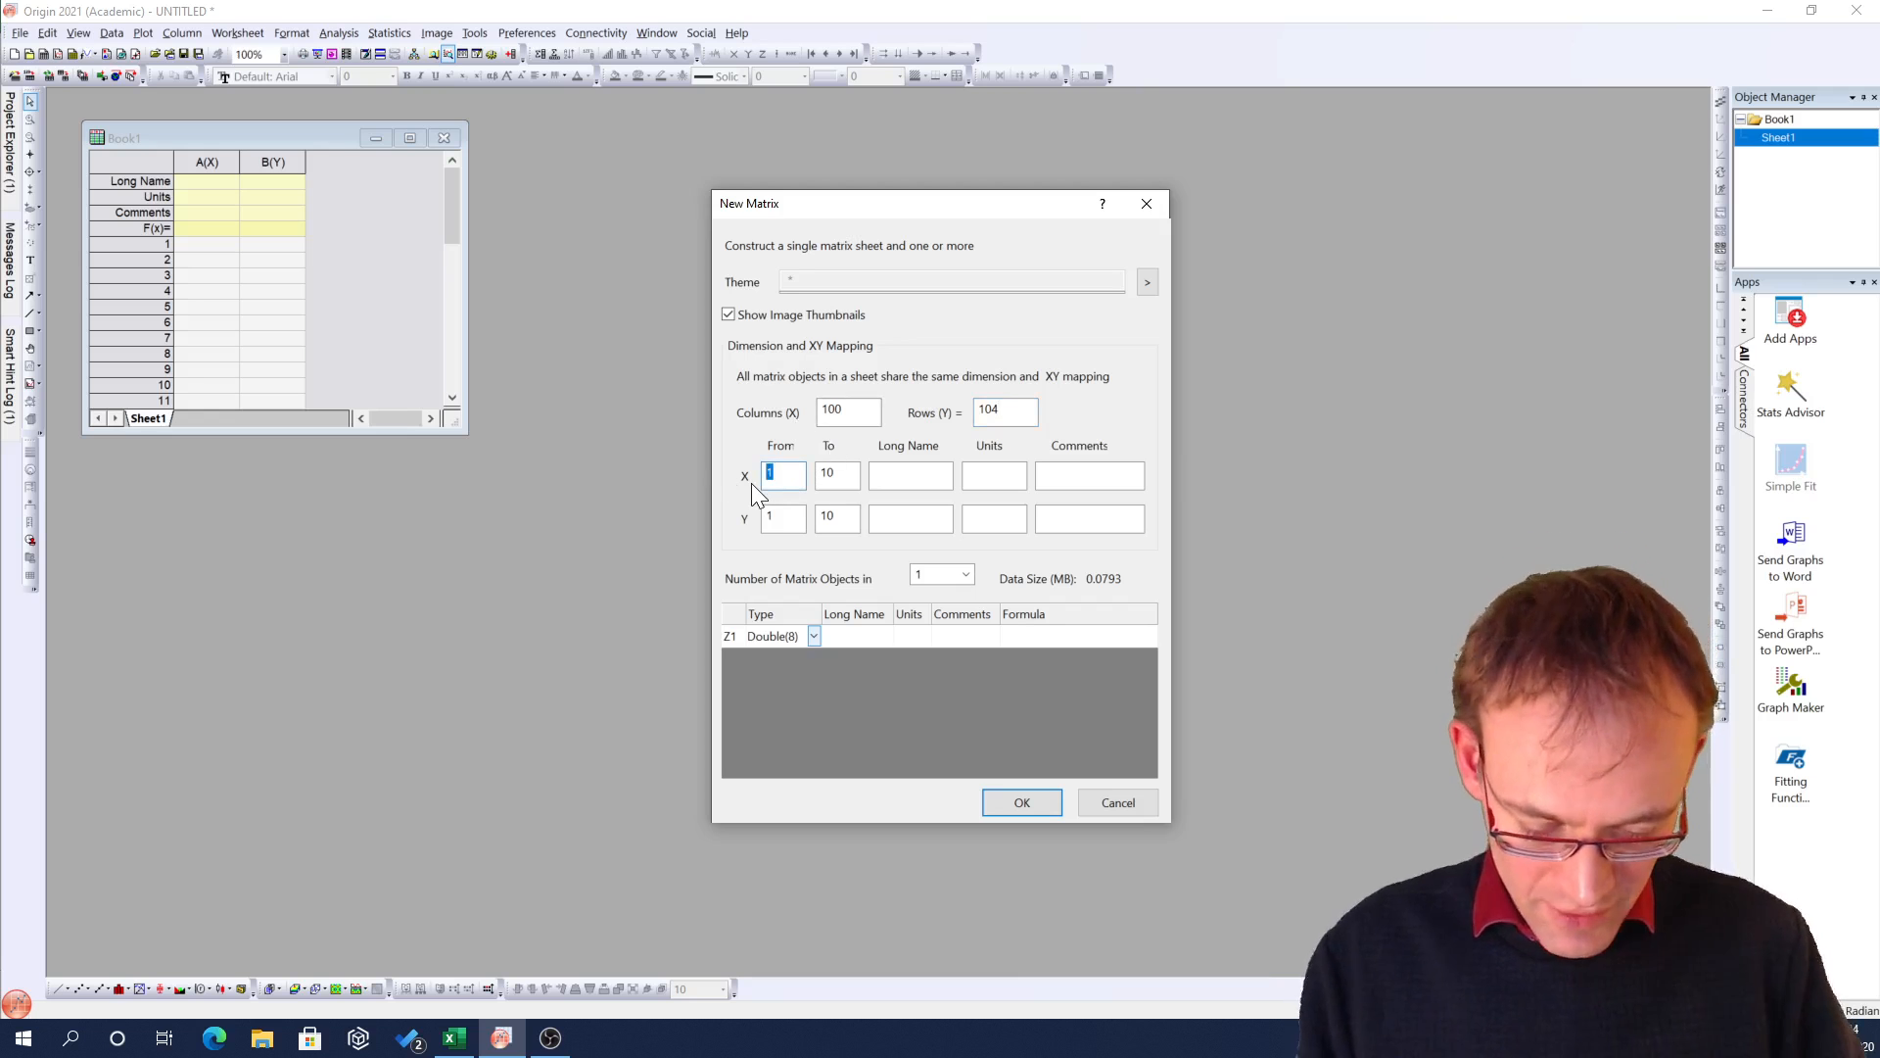
click(457, 1039)
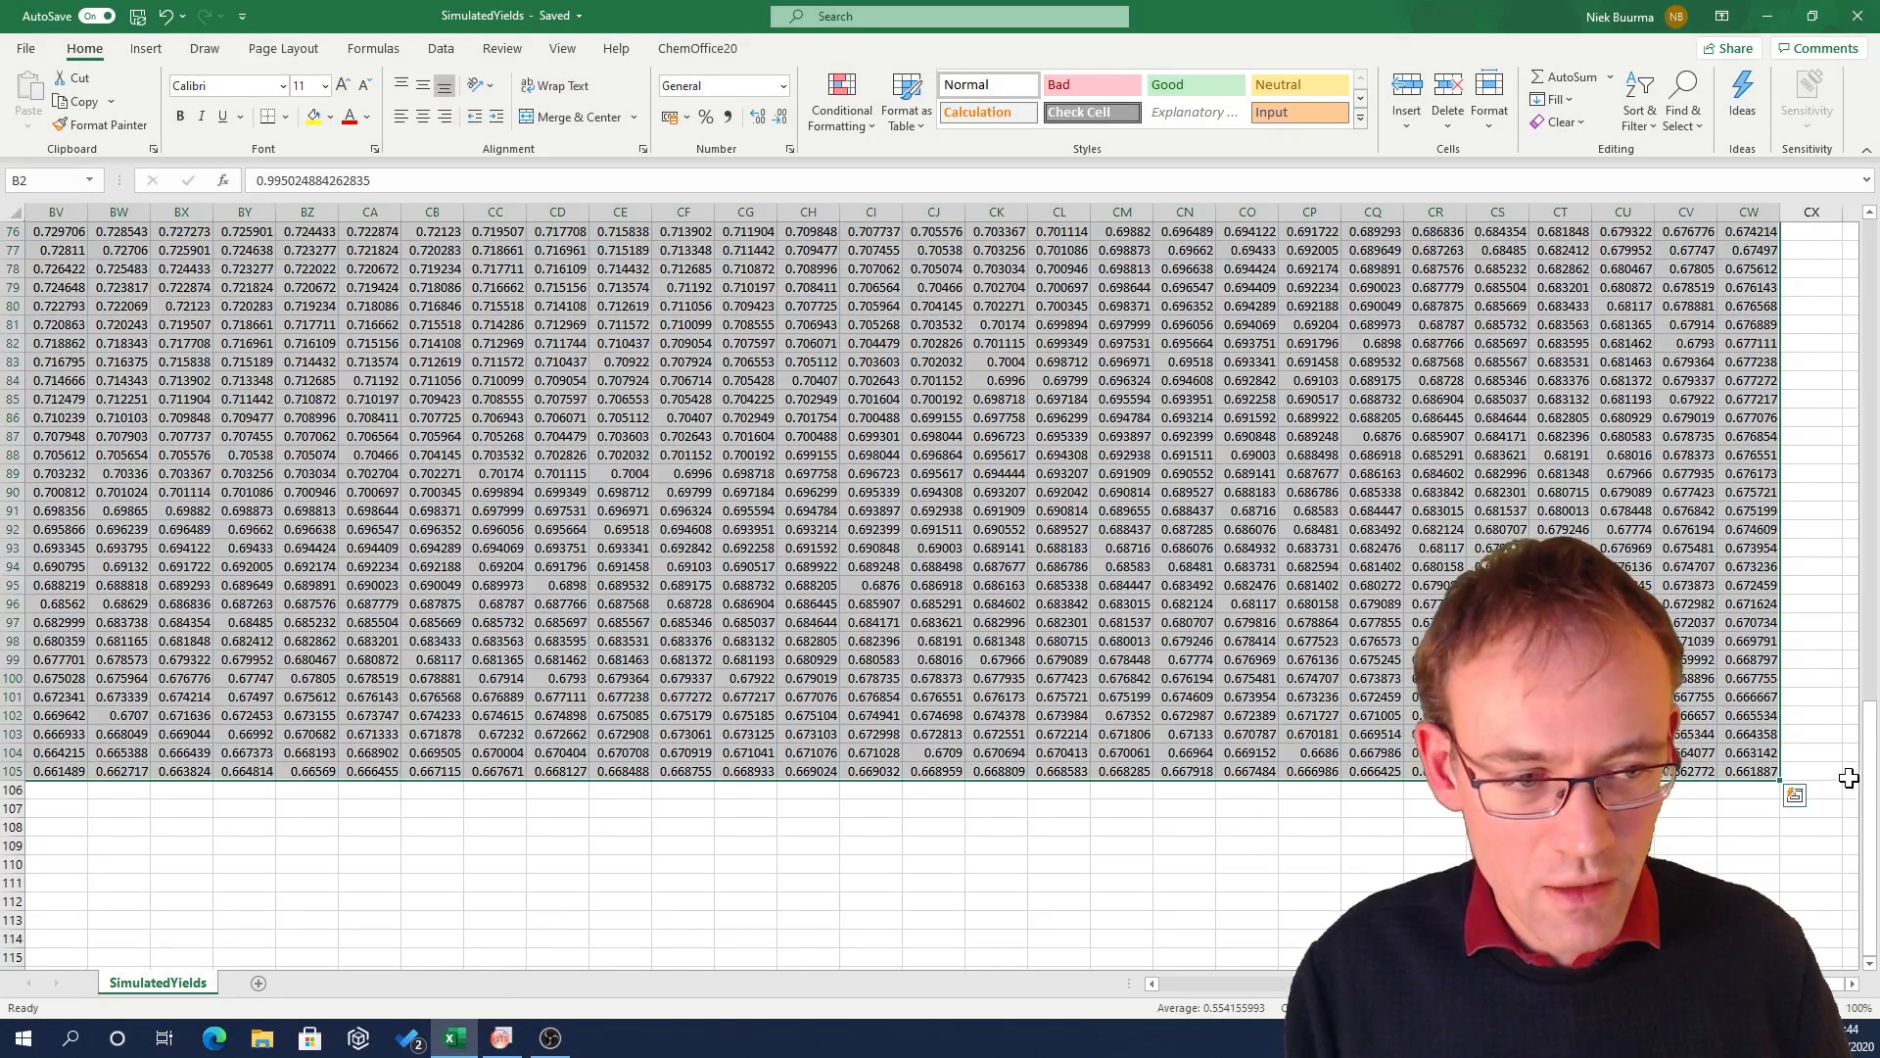
drag(1870, 750, 1869, 235)
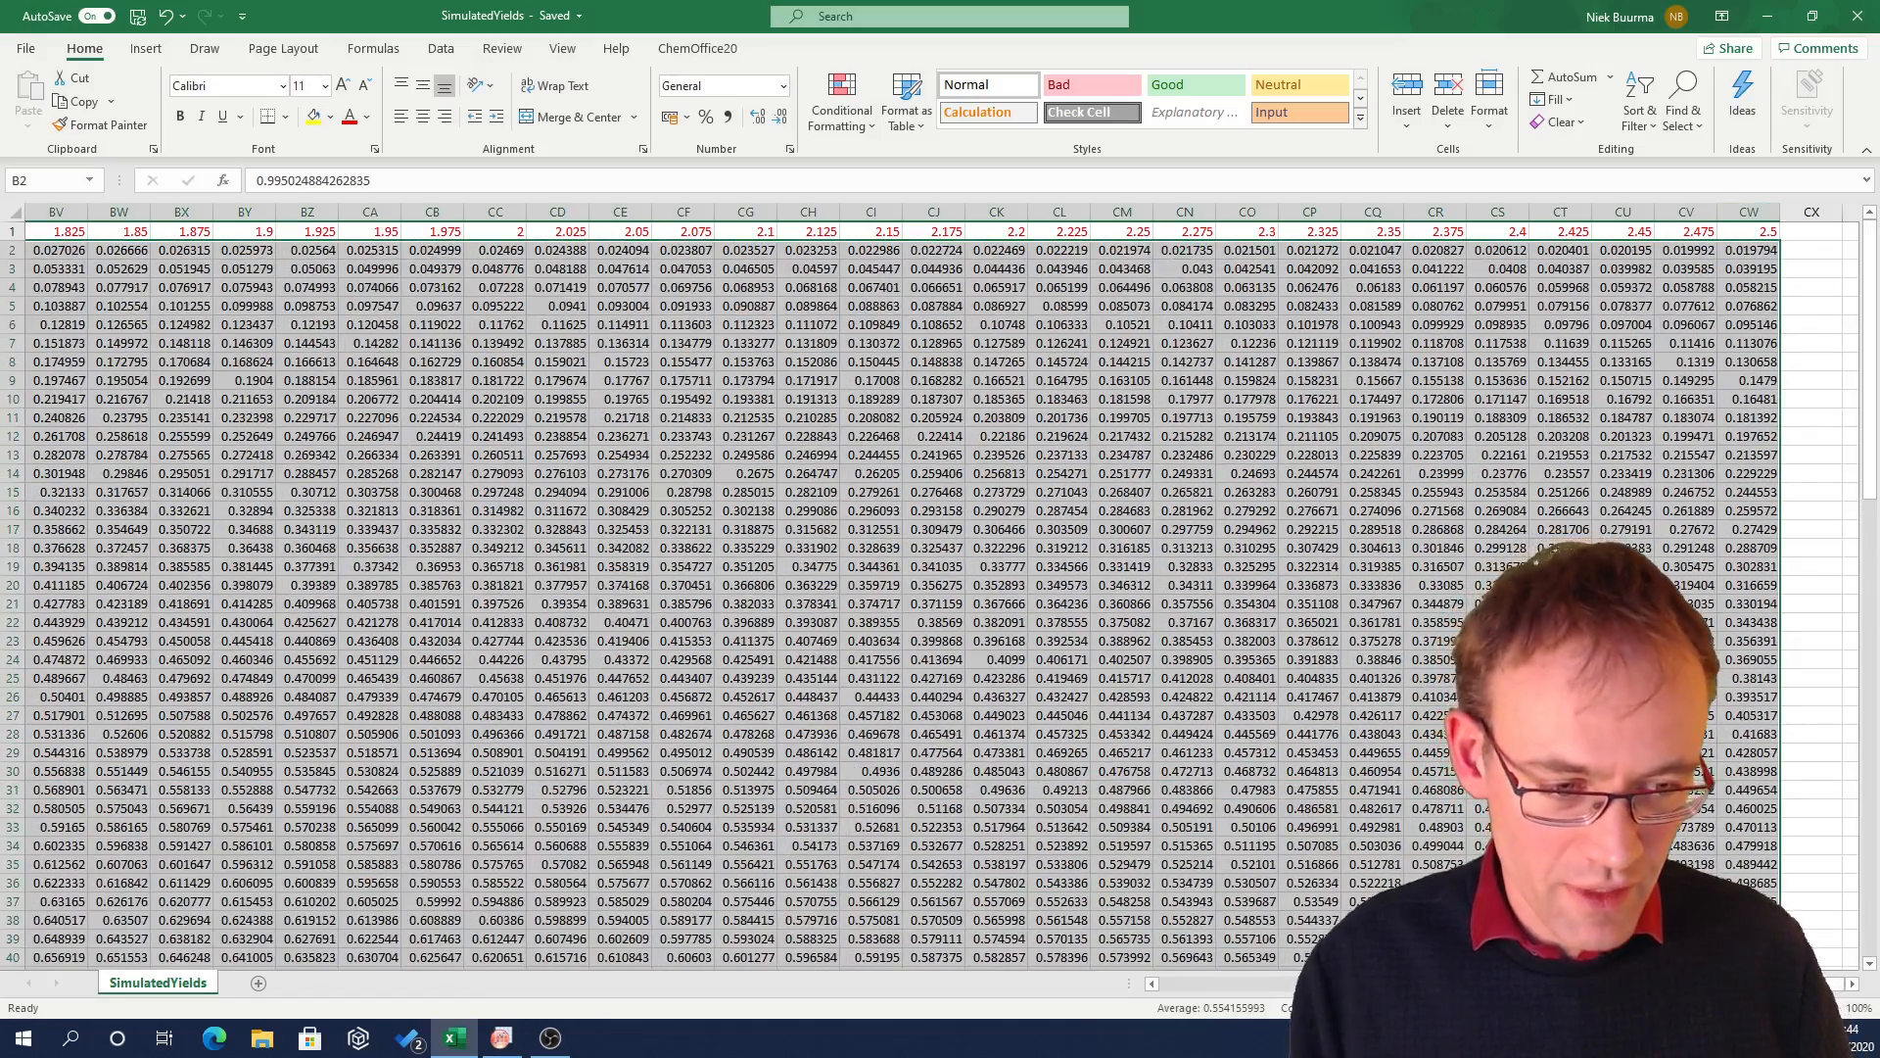
drag(1211, 979, 1163, 979)
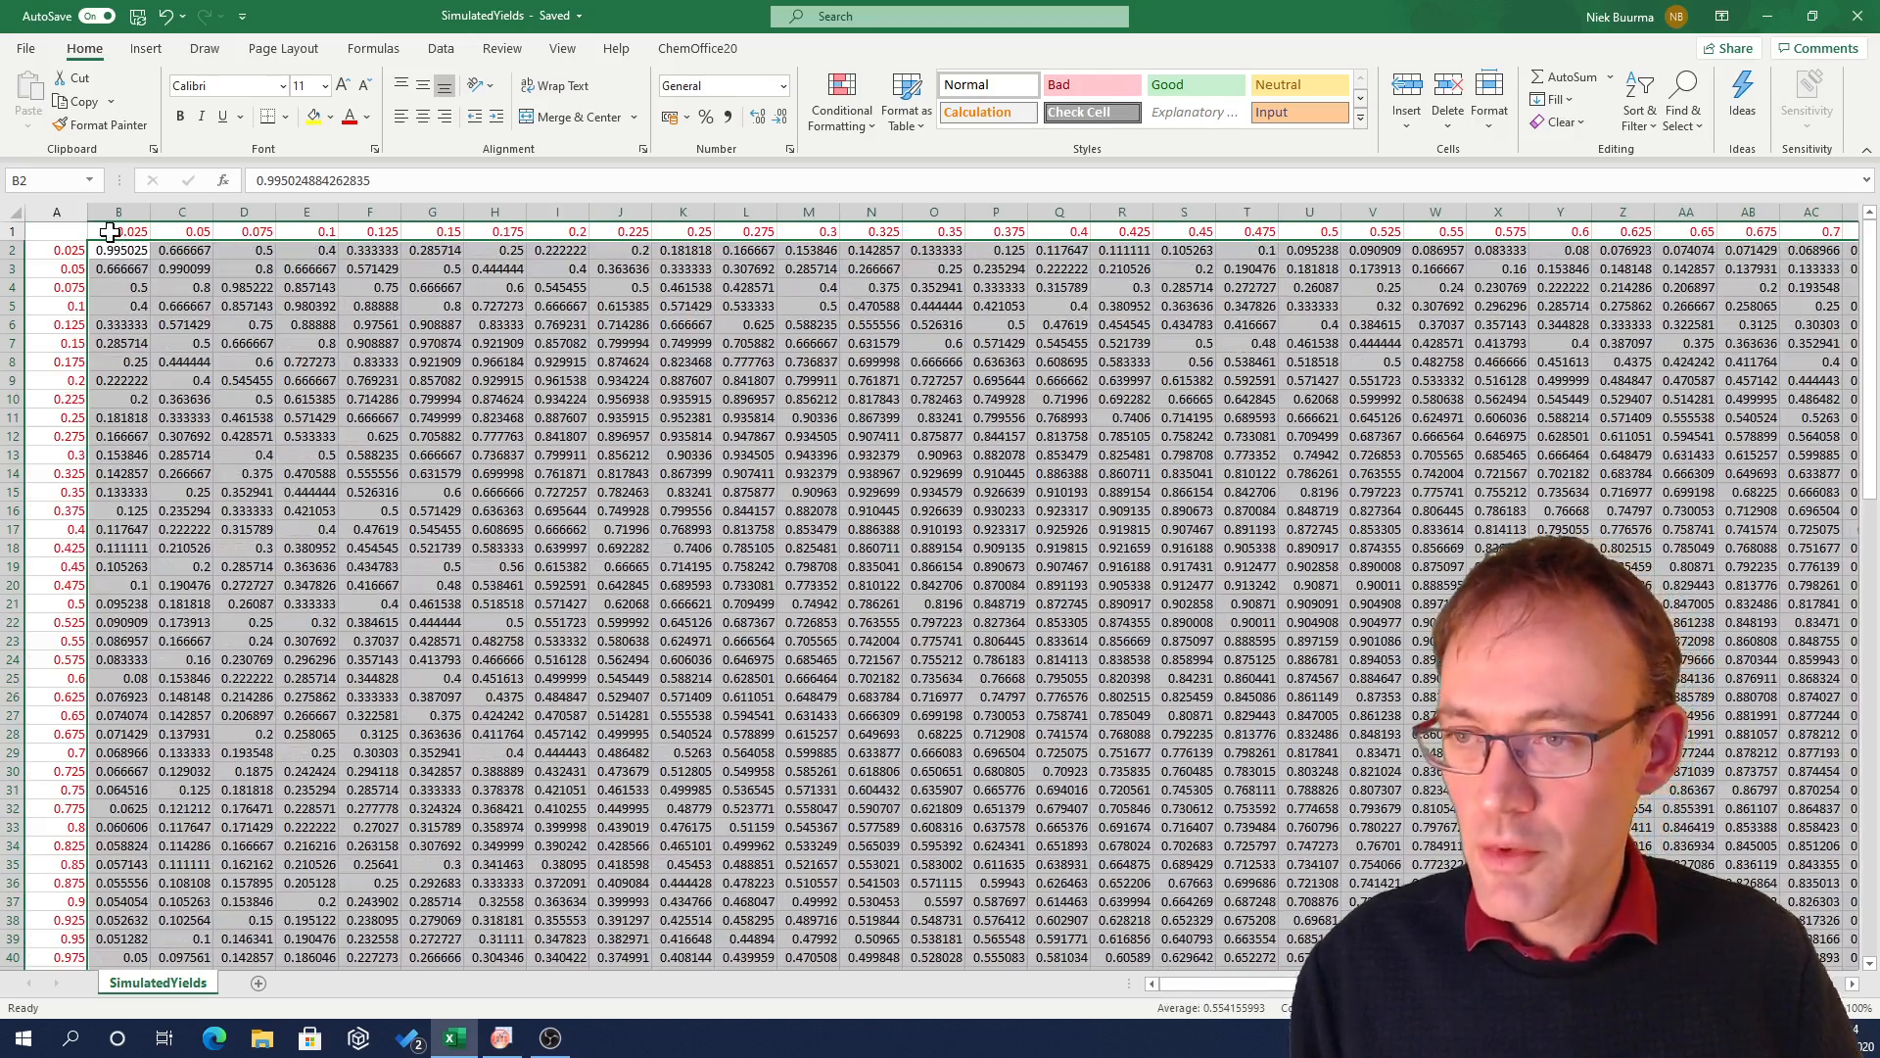
click(514, 1046)
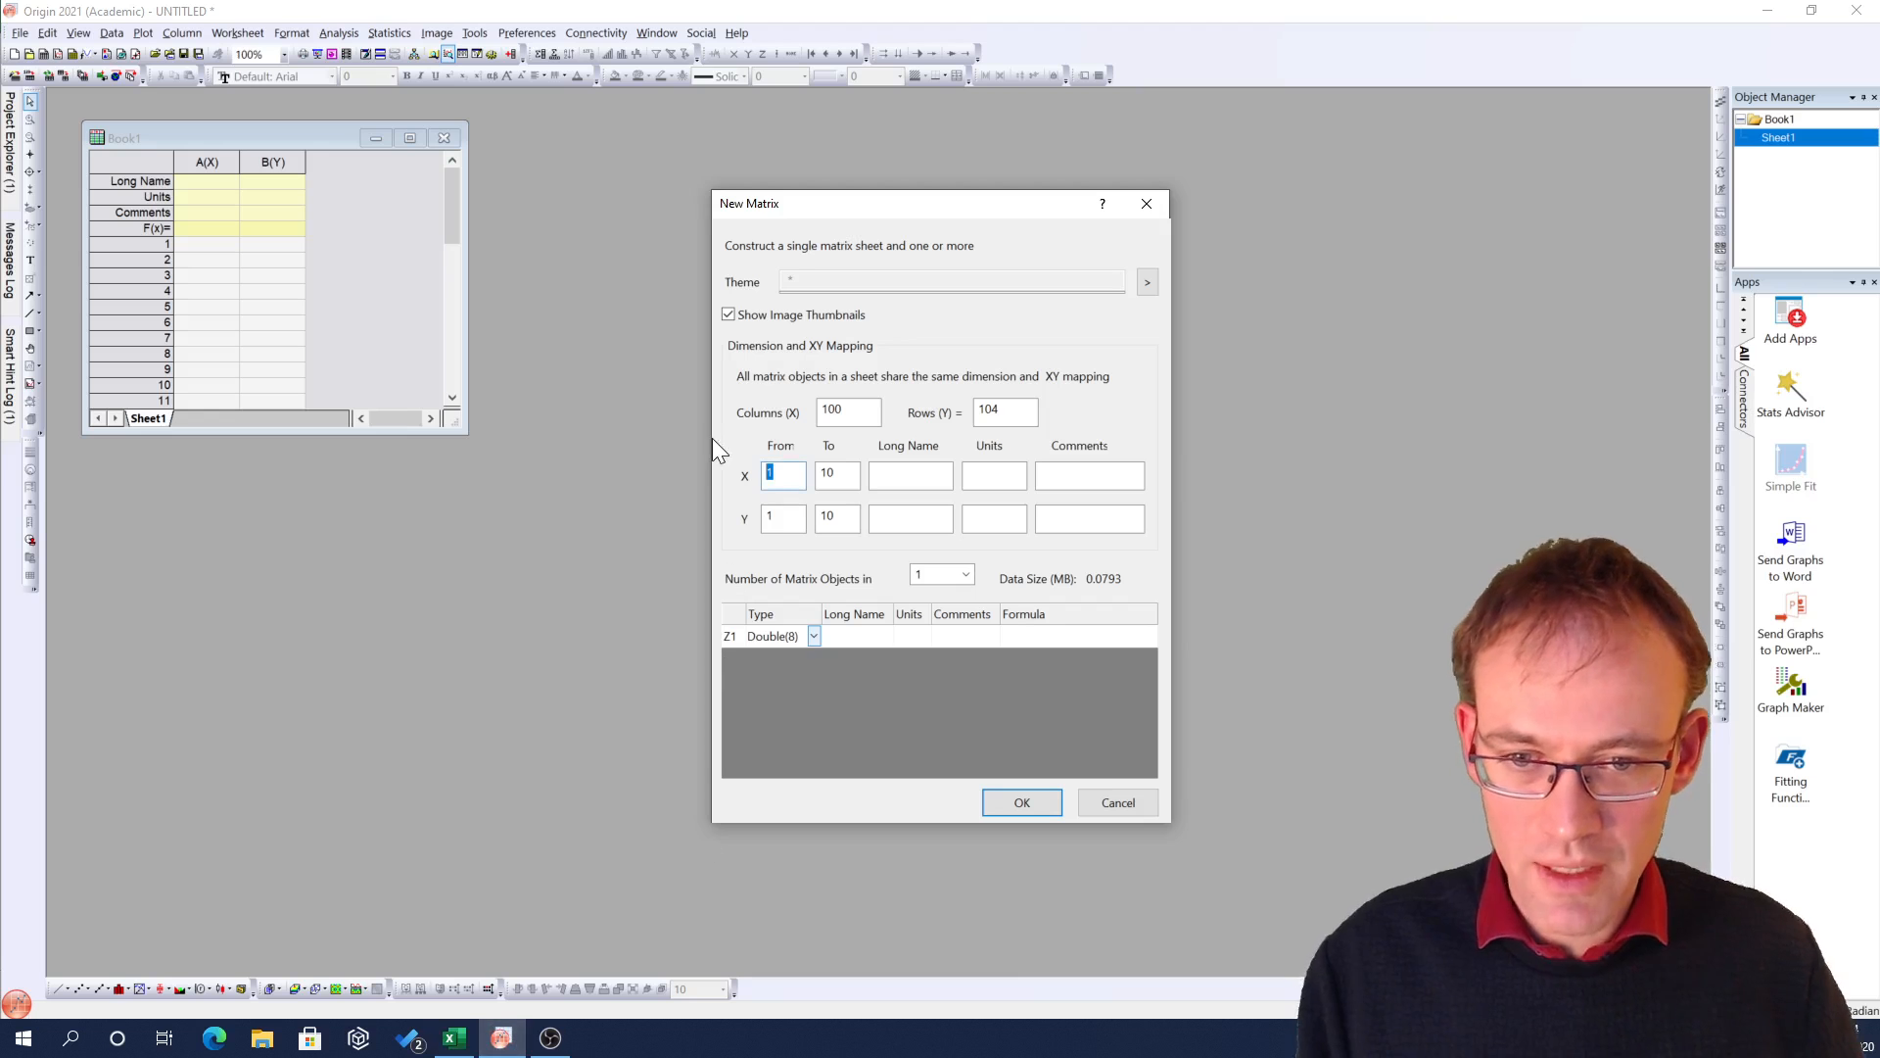
text(0.0)
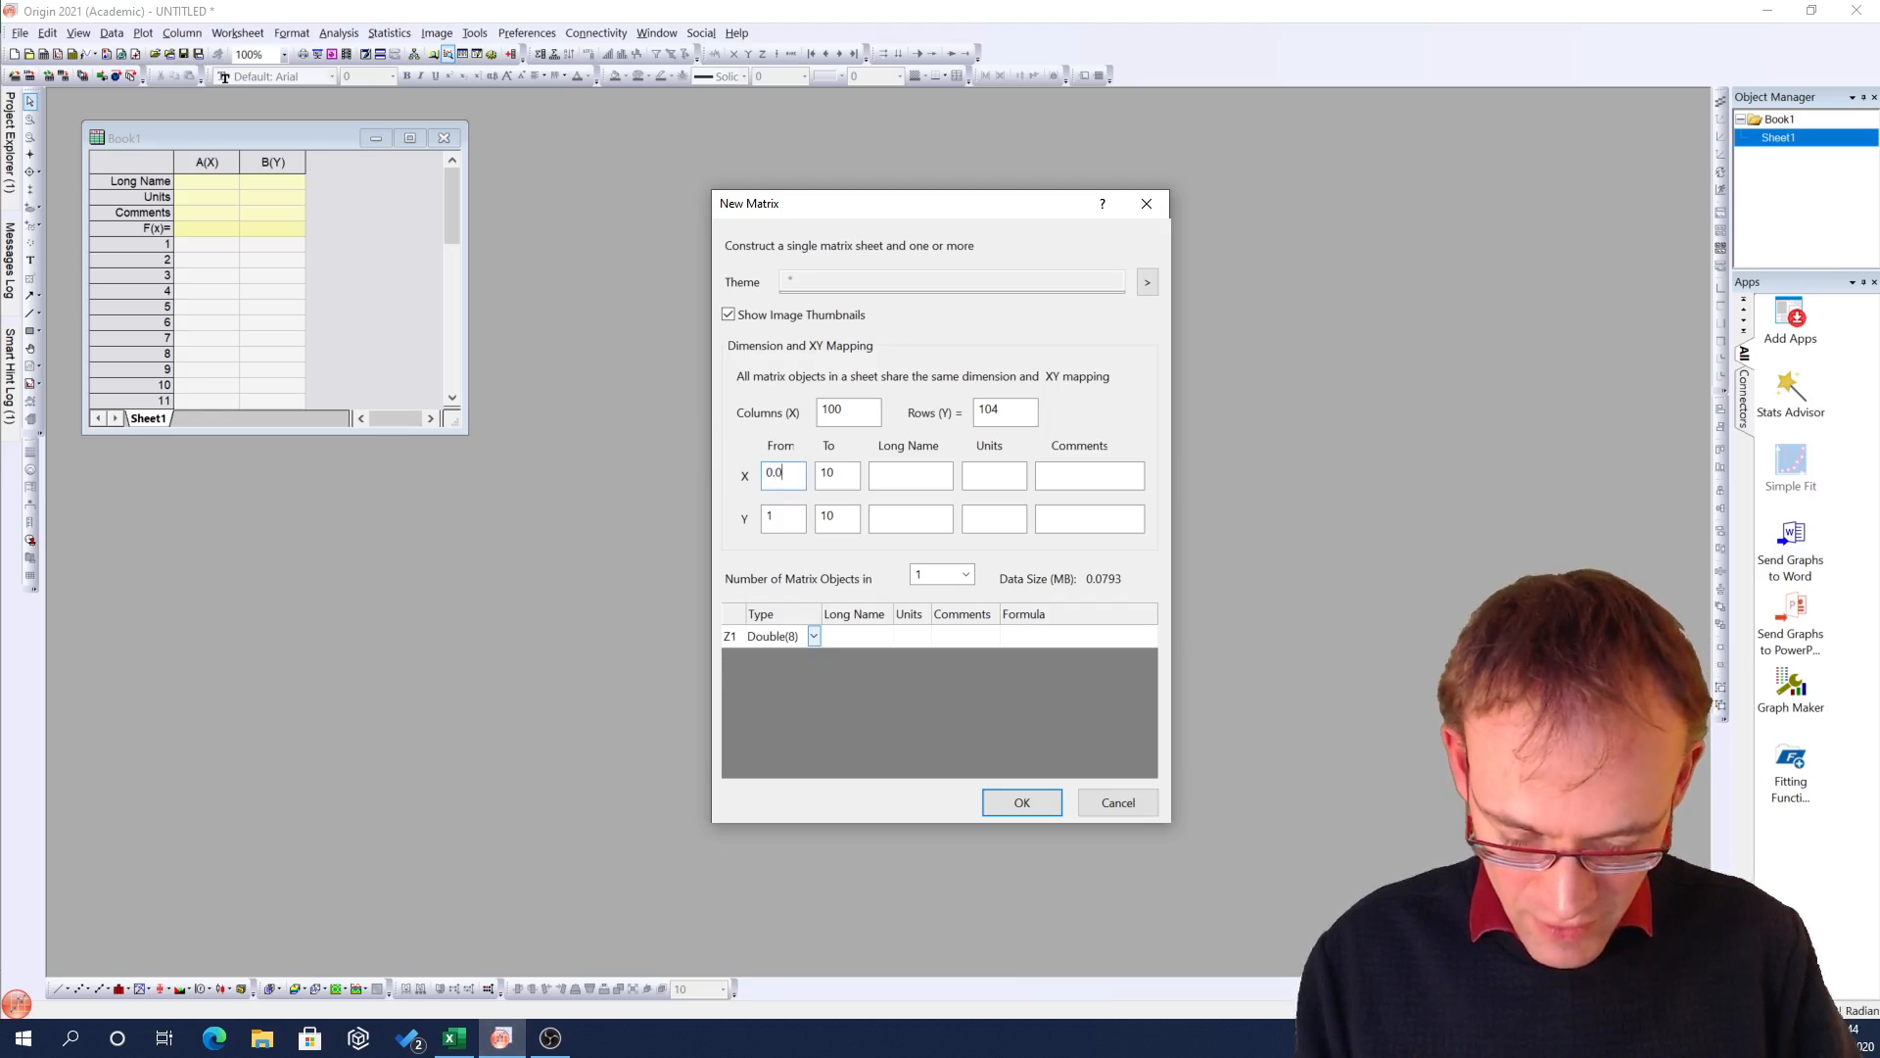
text(25)
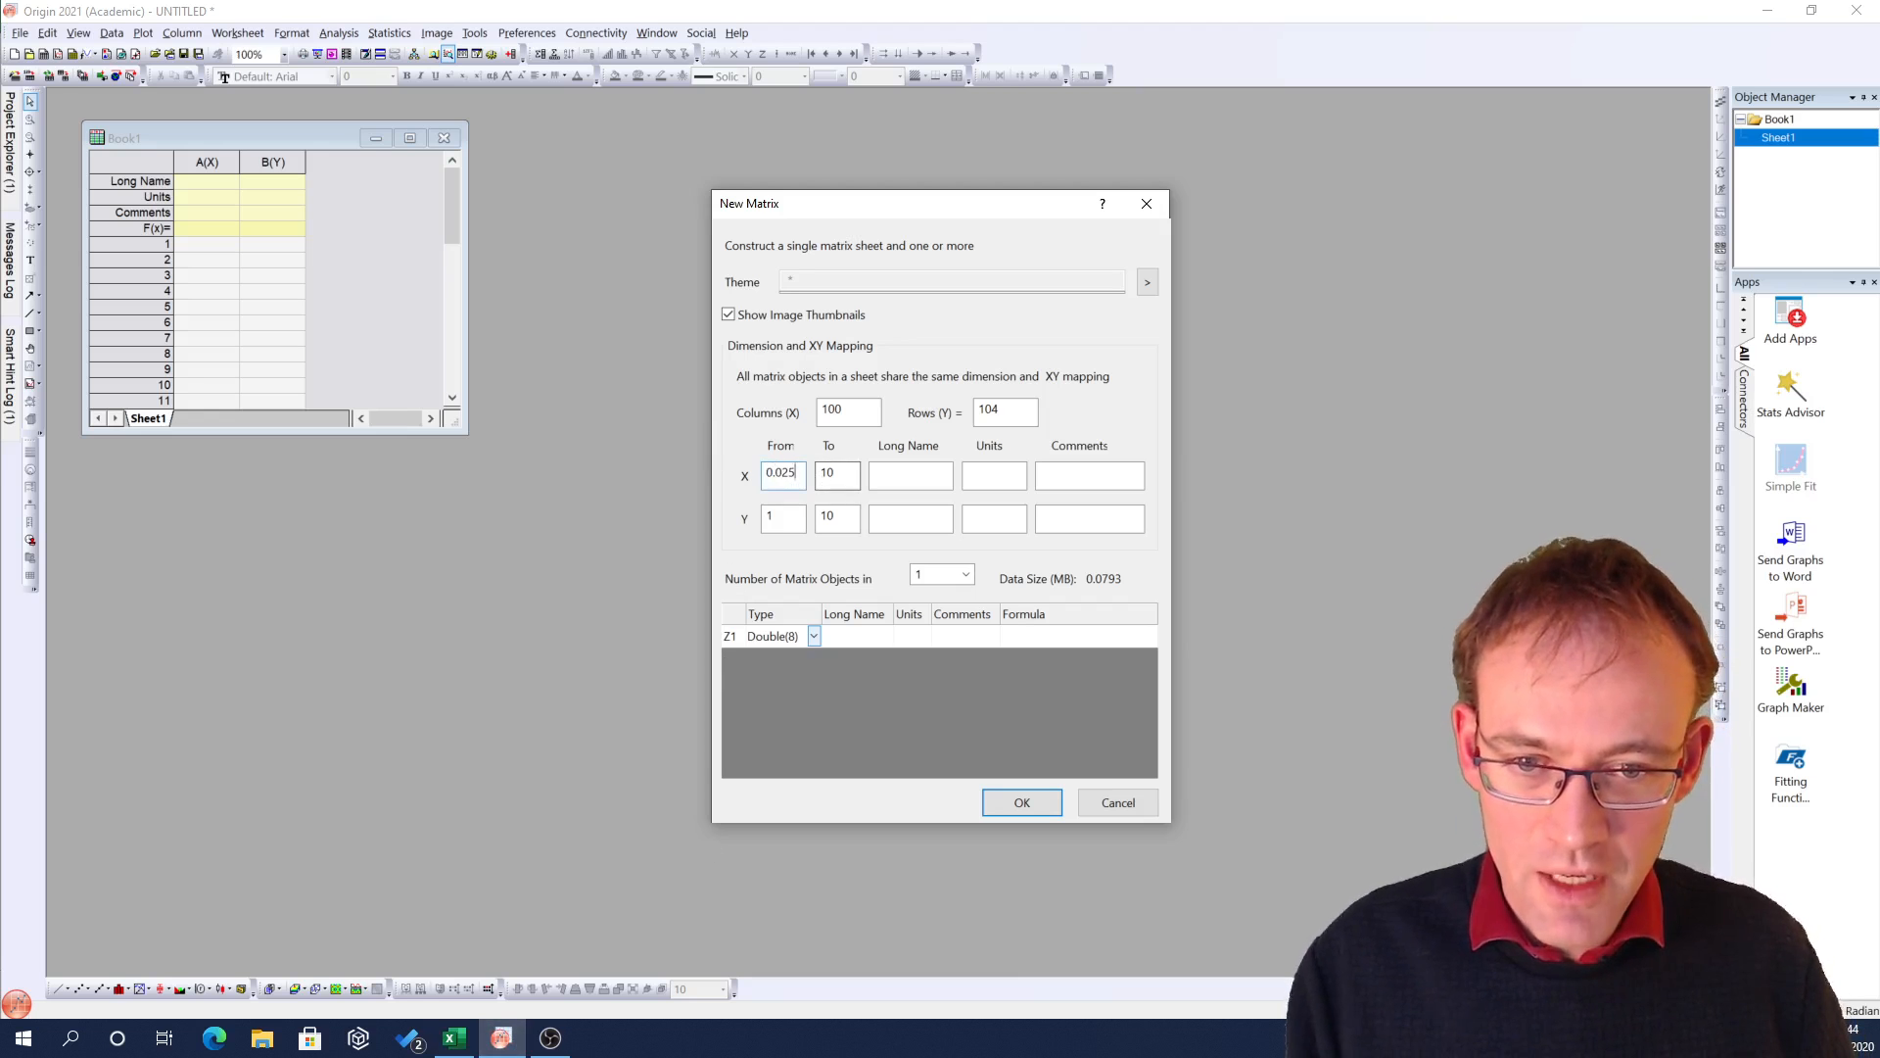
key(Tab)
text(2.5)
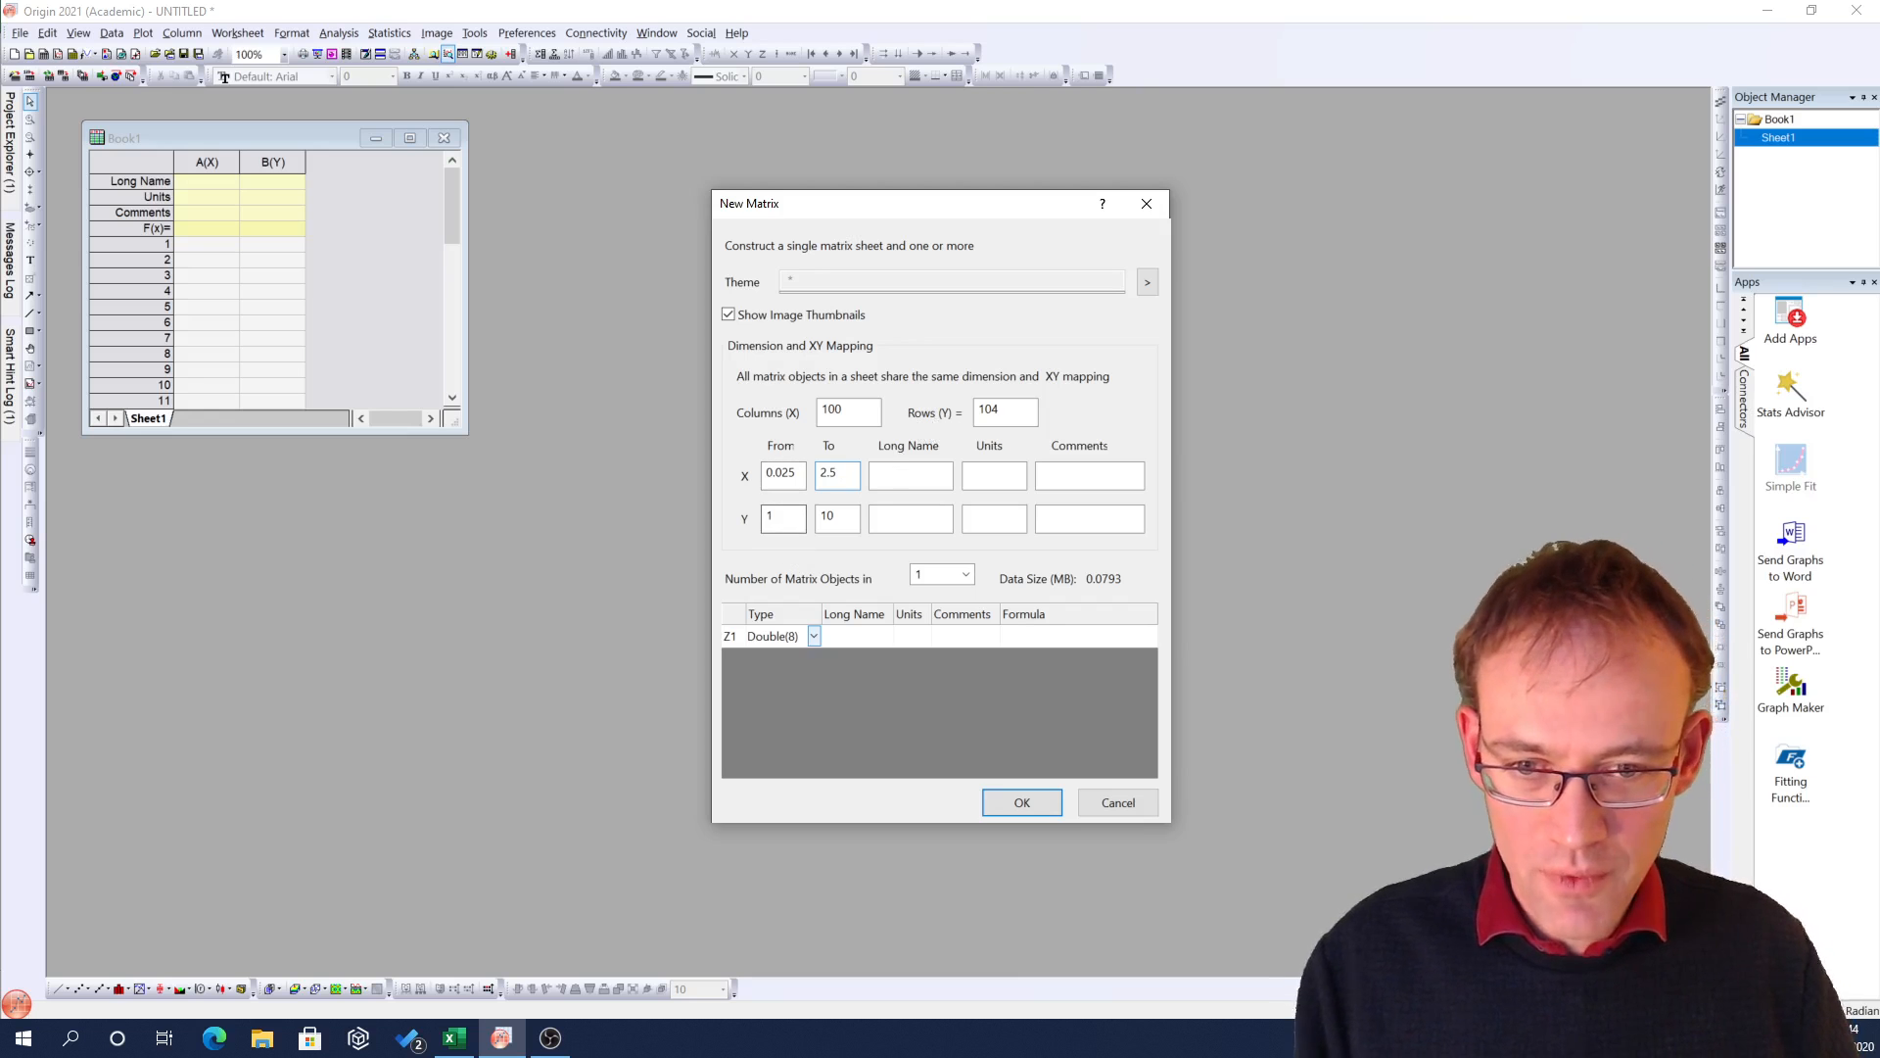
Check the first and last axis values of column A in Excel, and set the matrix's Y range from 0.025 to 2.6
click(454, 1040)
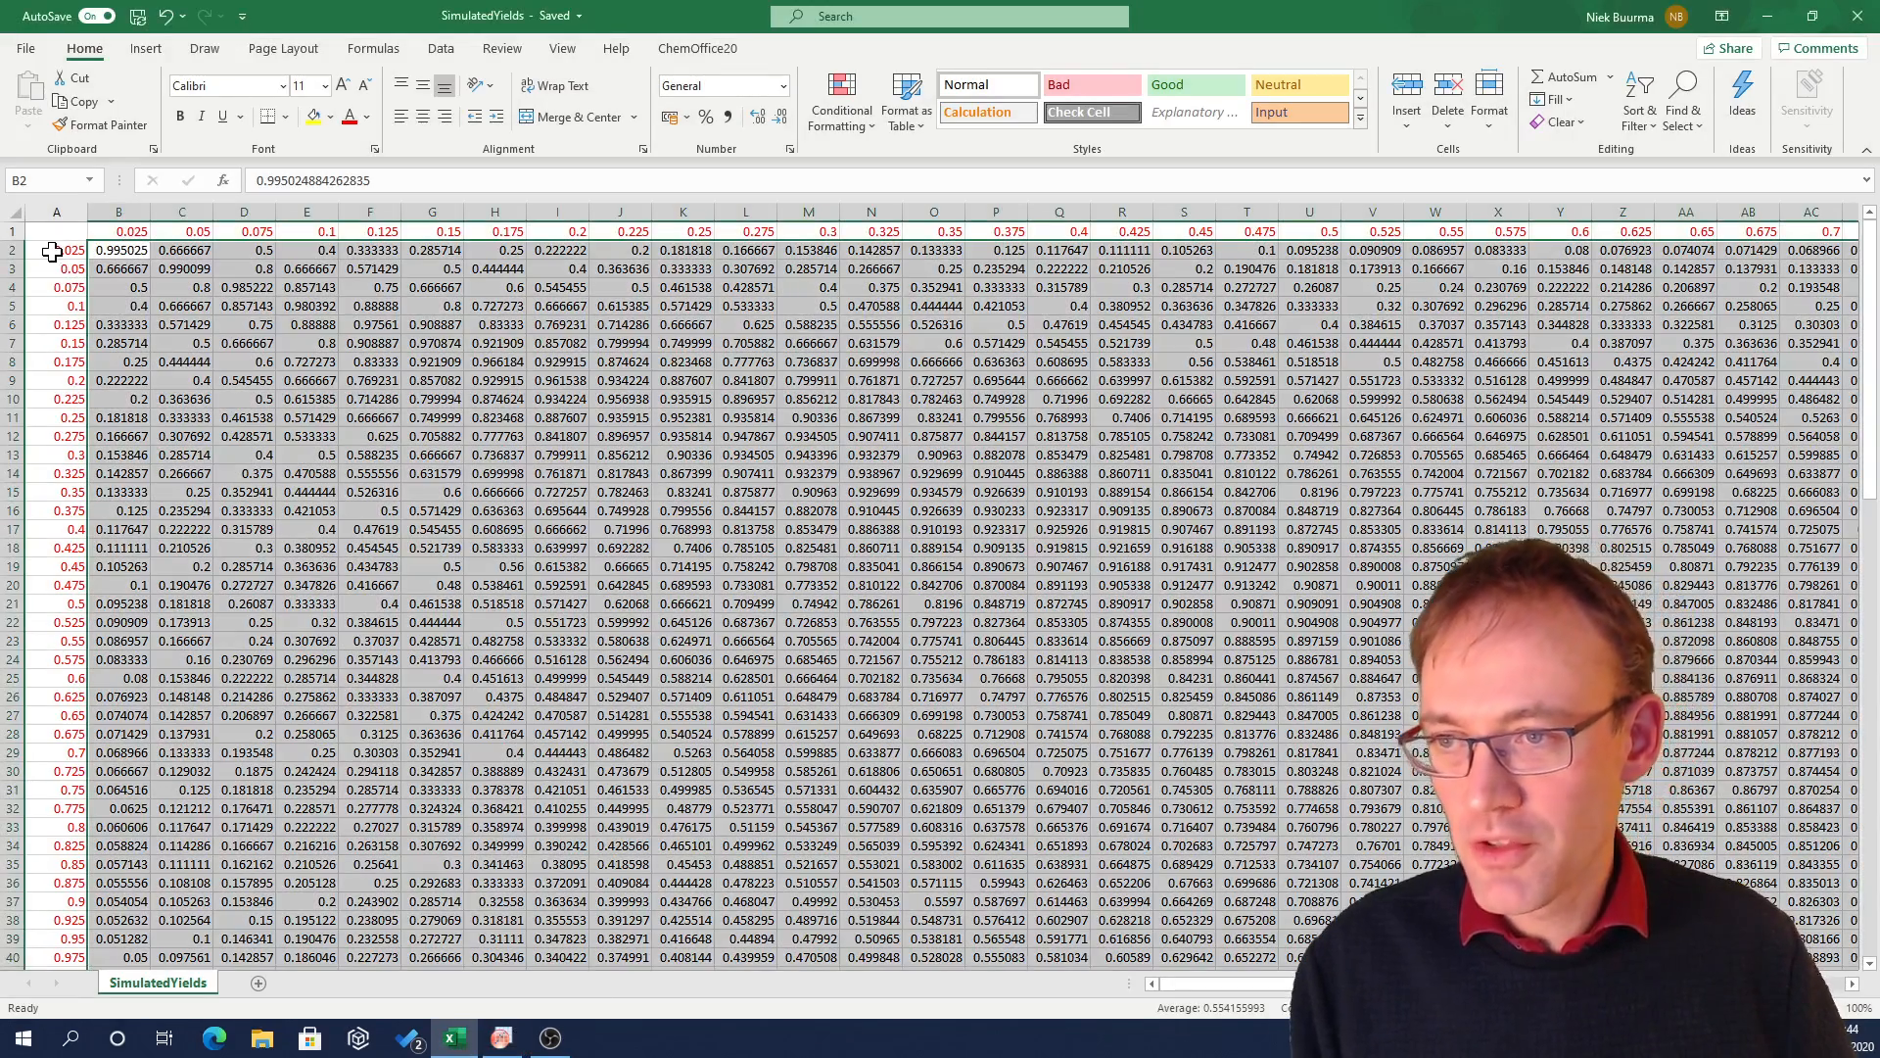
drag(1869, 273, 1870, 781)
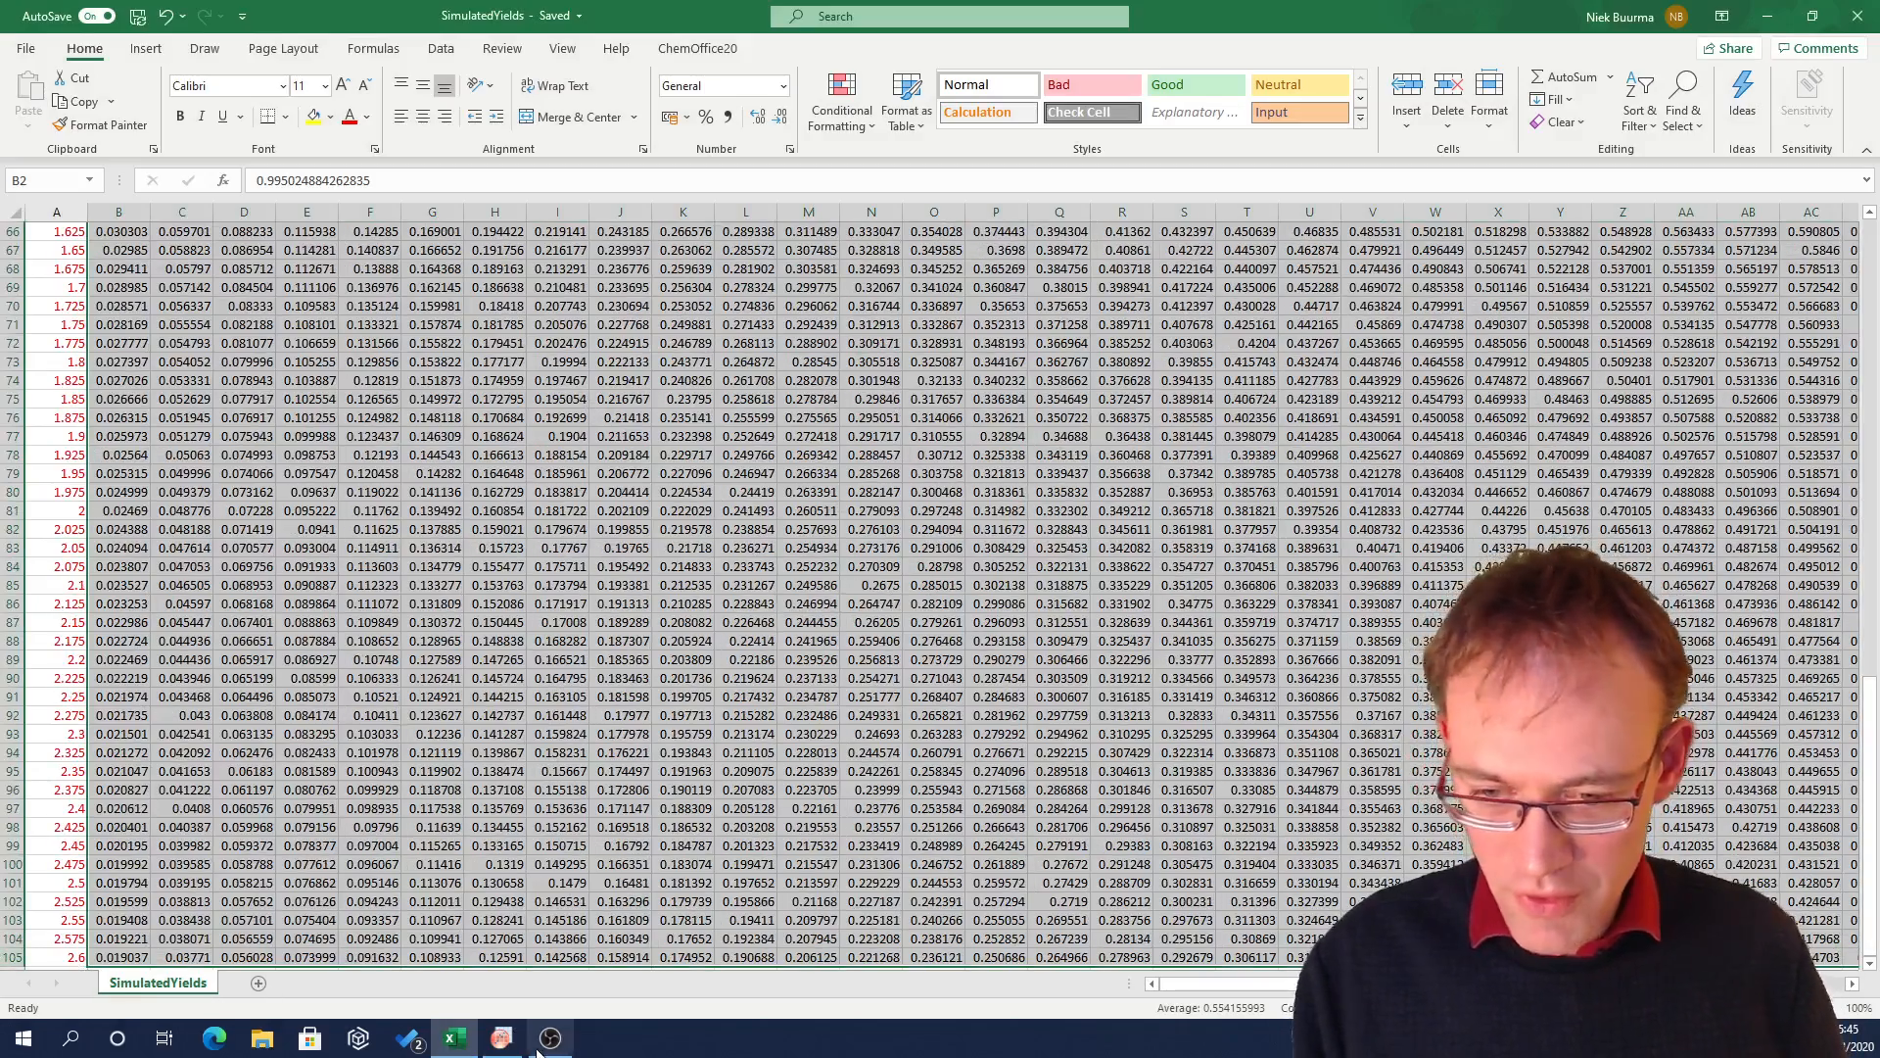
click(504, 1040)
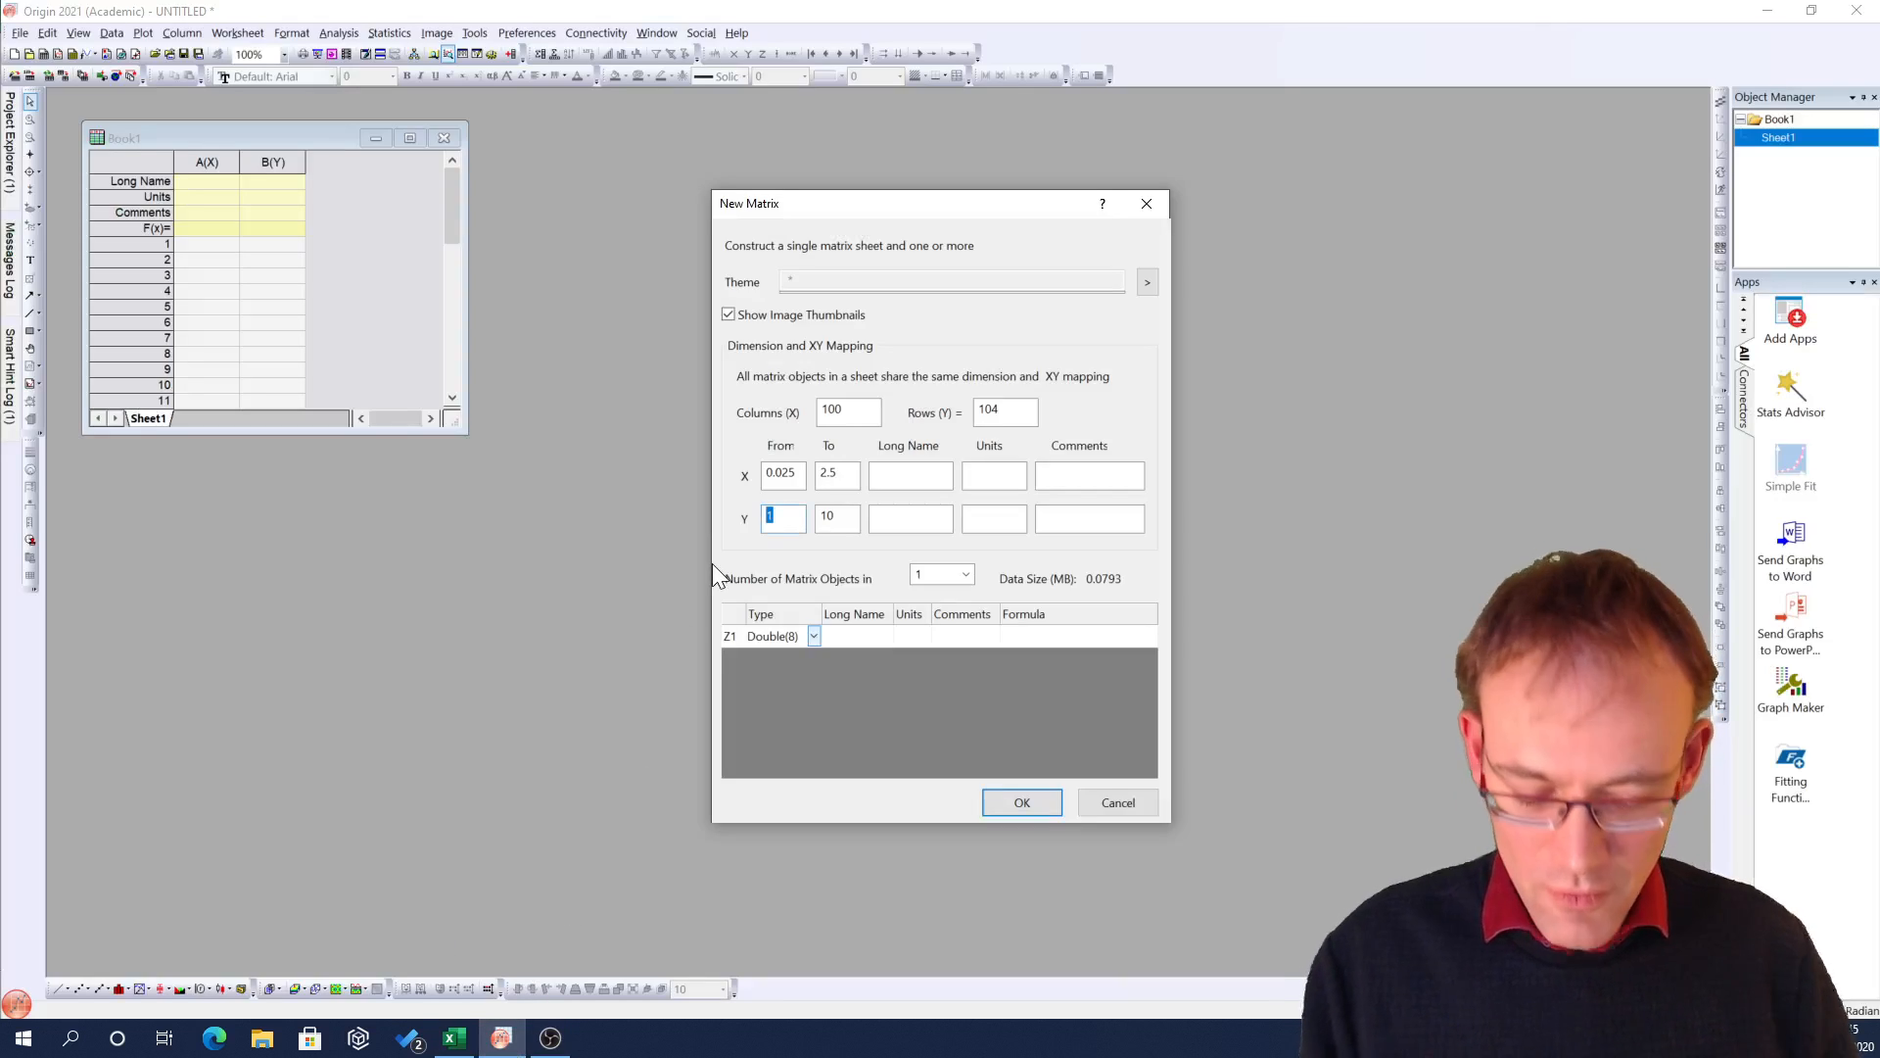
text(0.025)
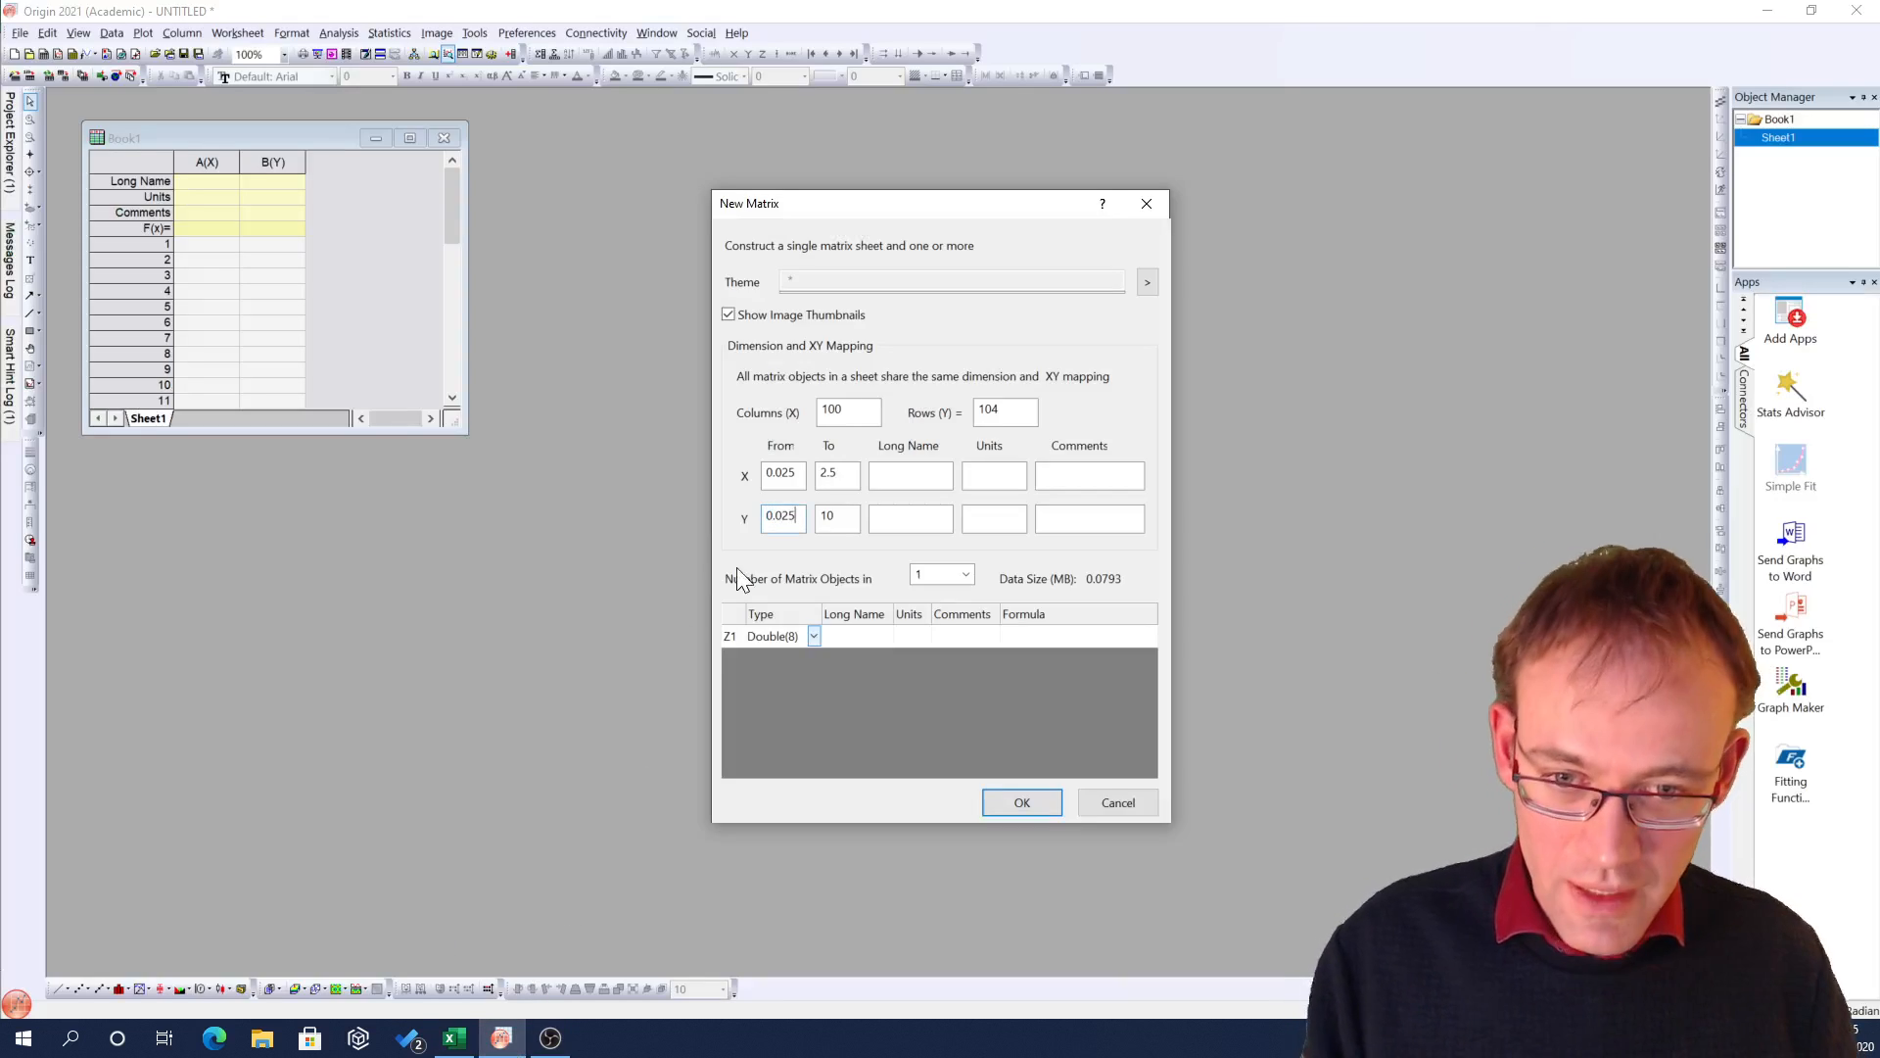
key(Tab)
text(2)
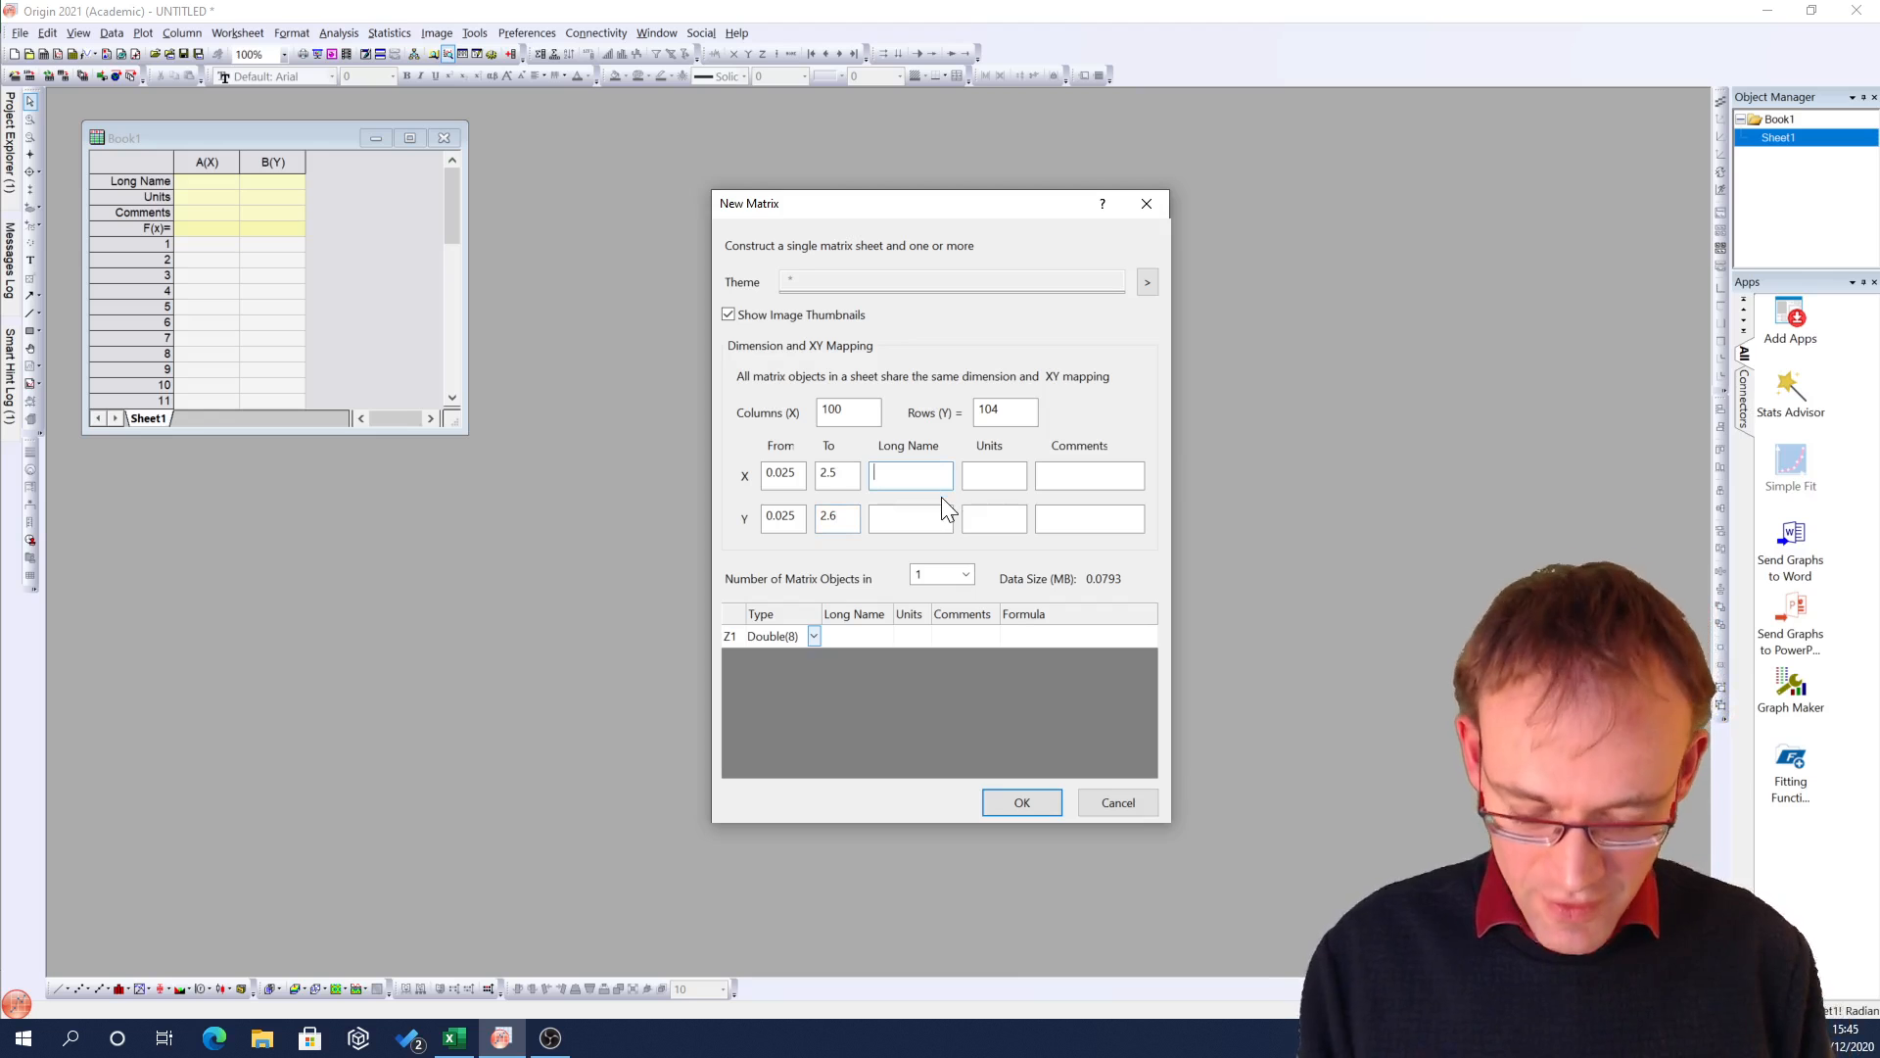
Create the matrix with long names "flow rate B" for X and "glow rate A" for Y, both in units of mL / s
text(flow rate B)
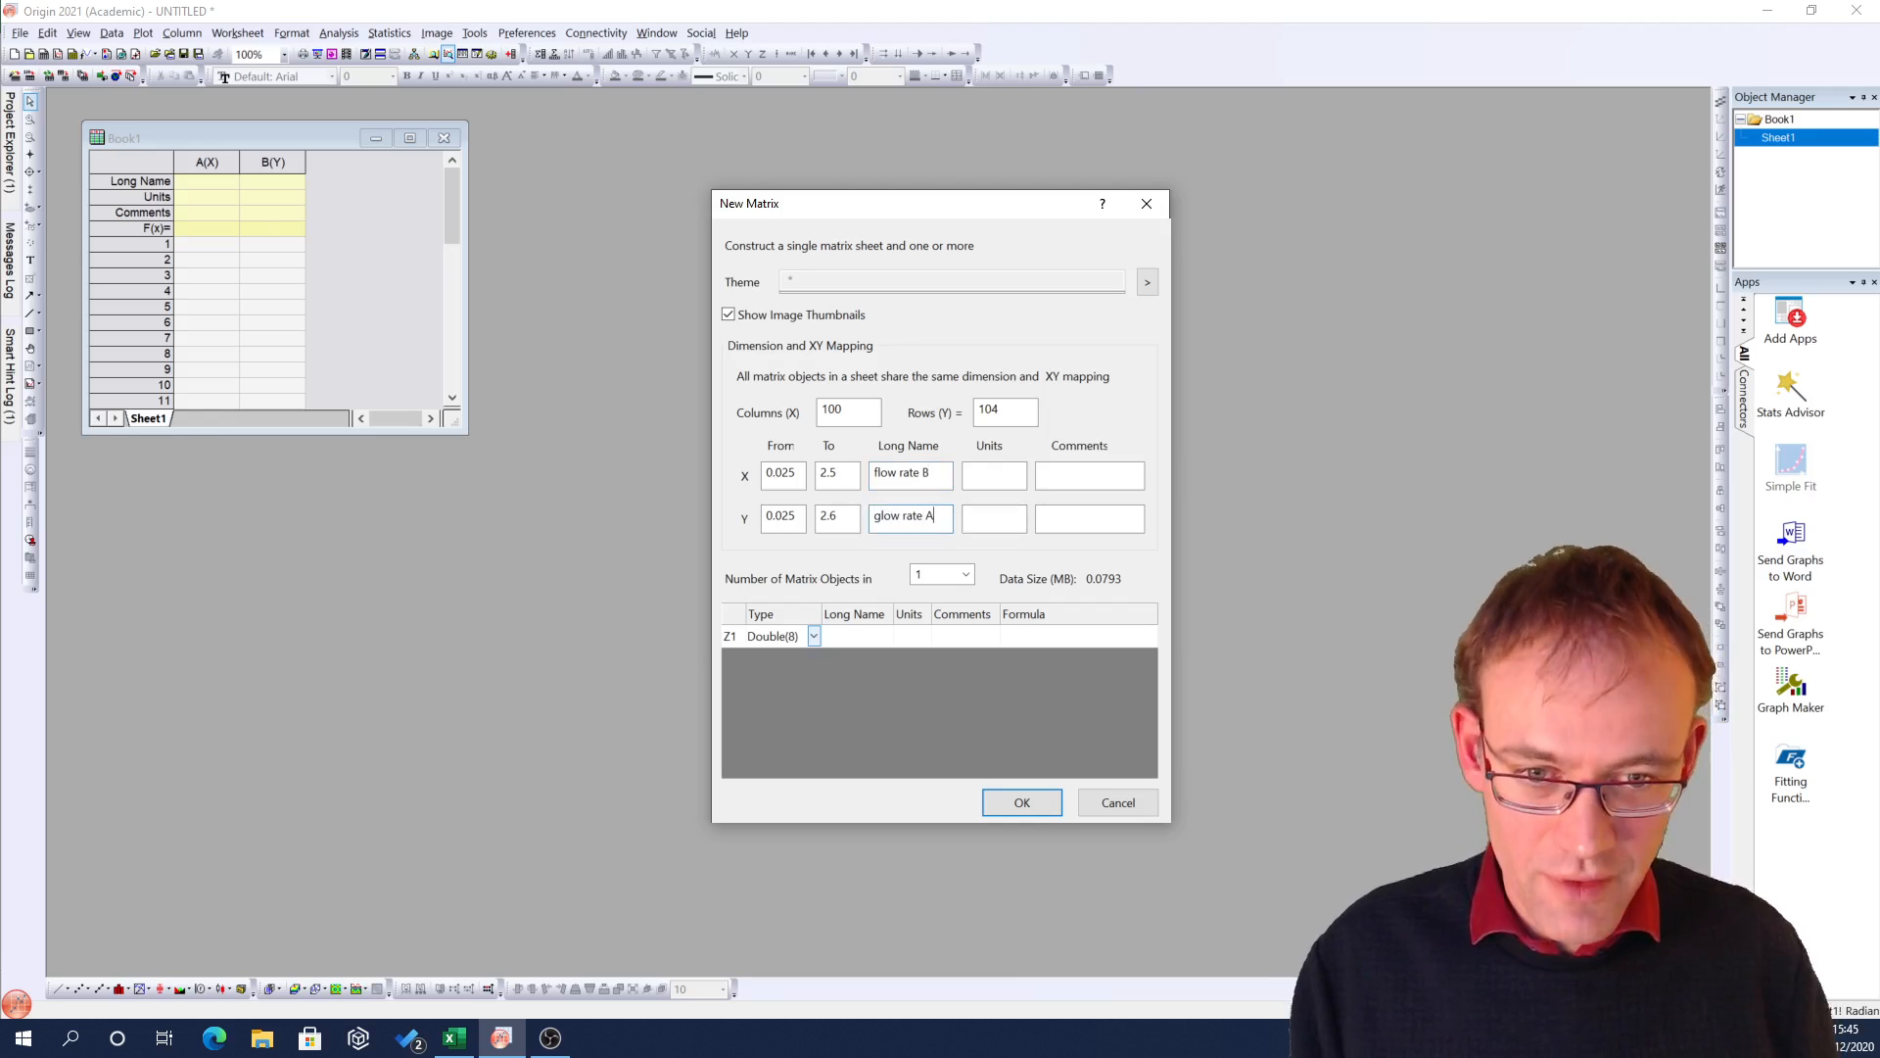
click(999, 476)
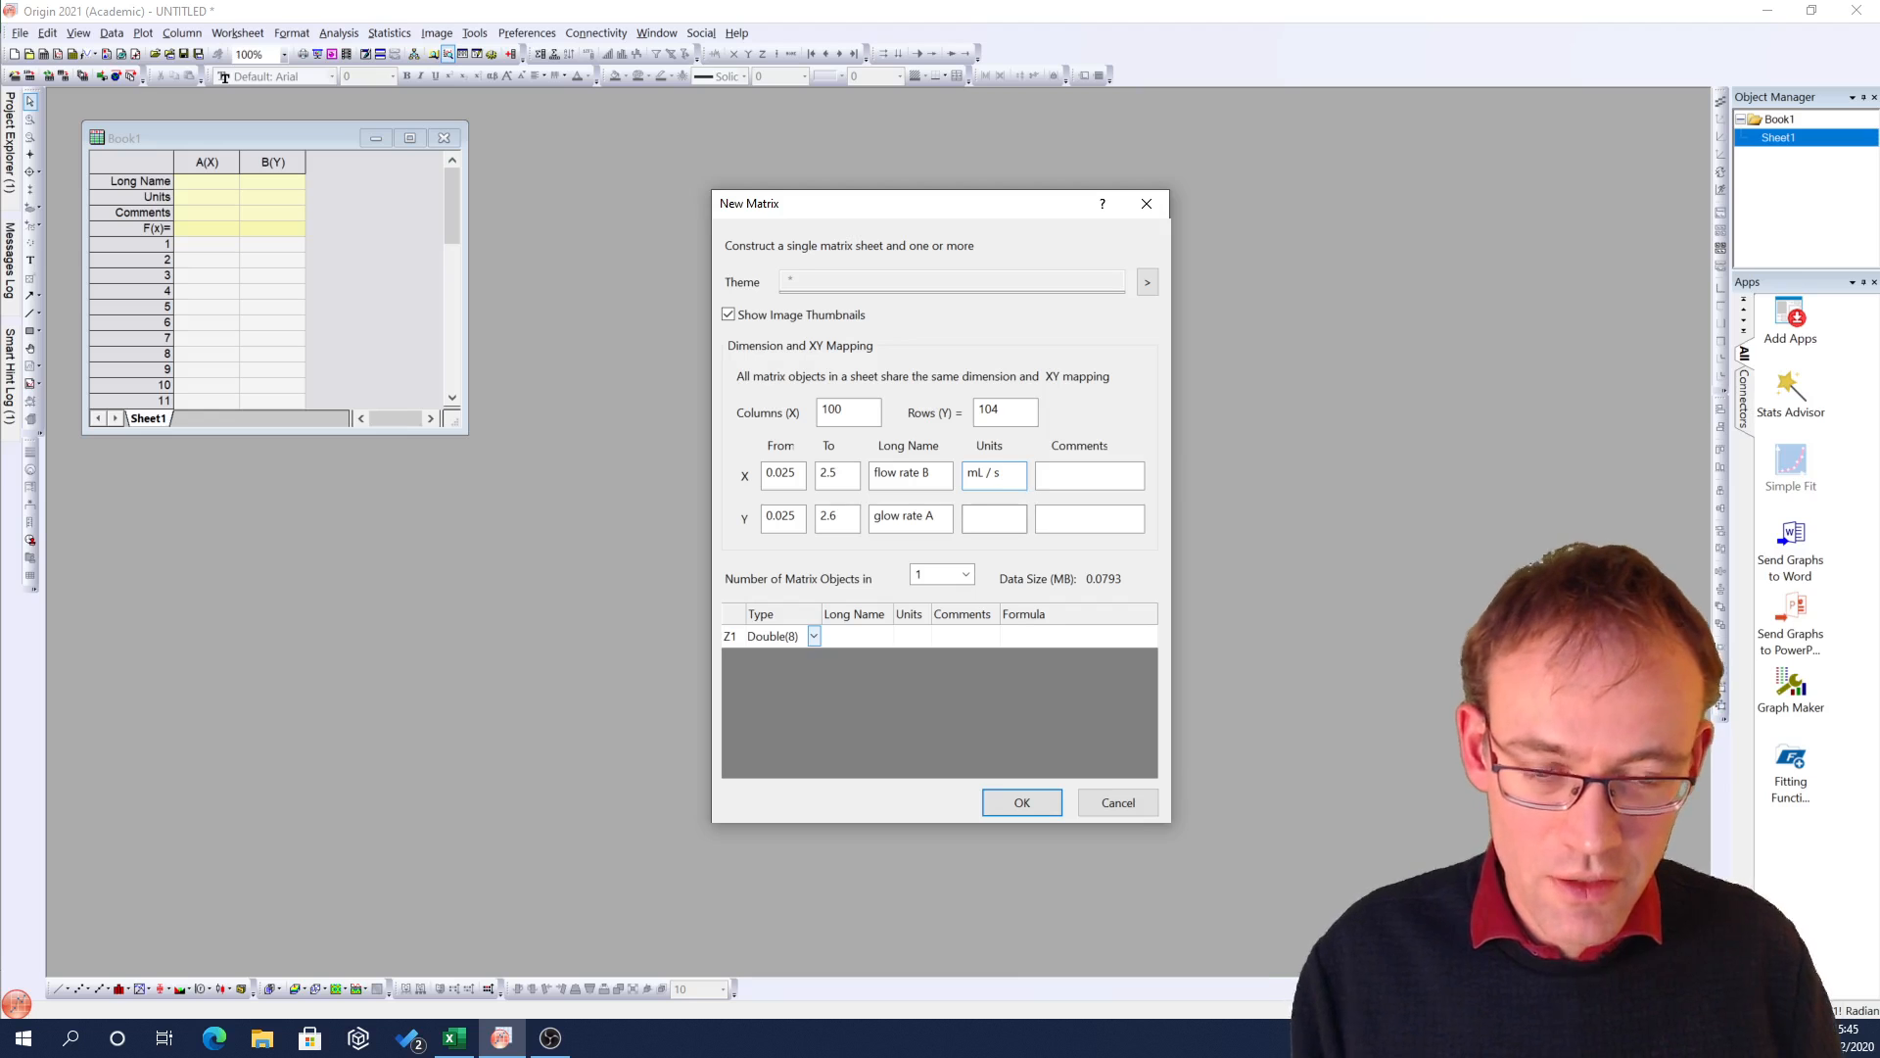
click(1003, 518)
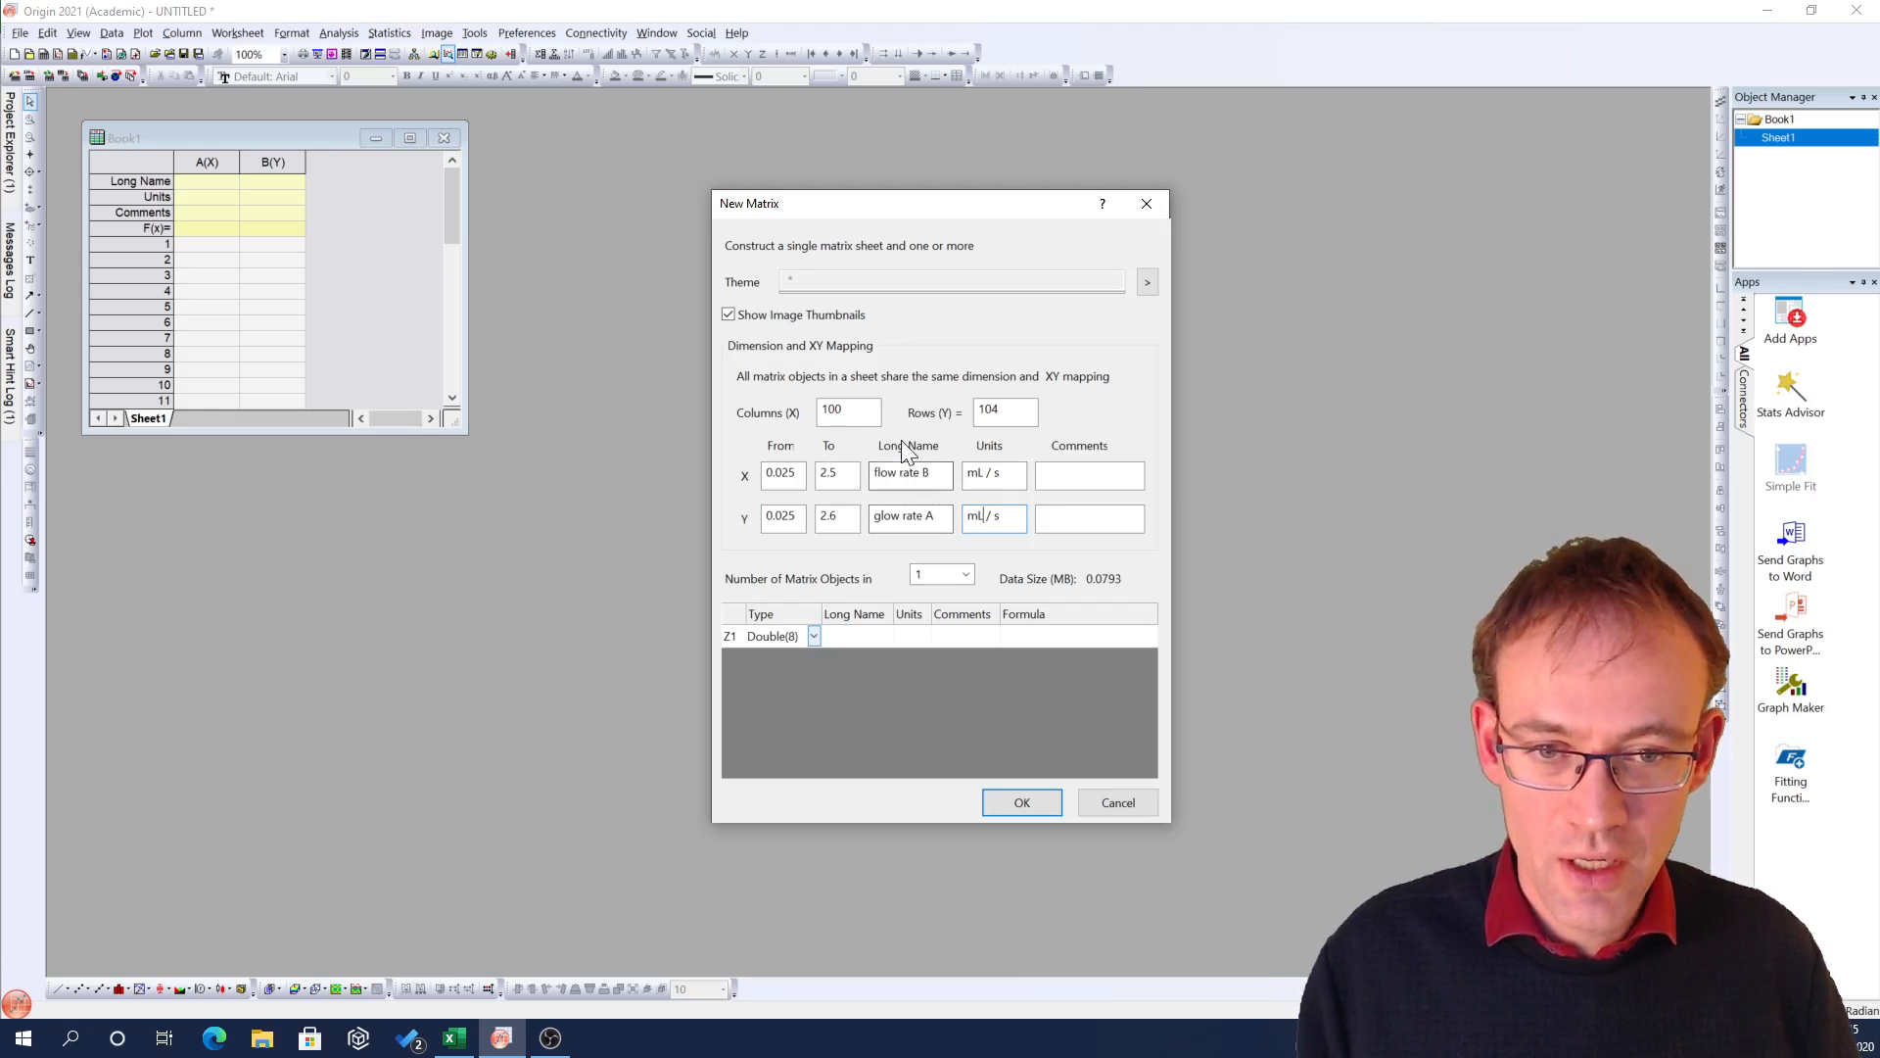
click(1018, 802)
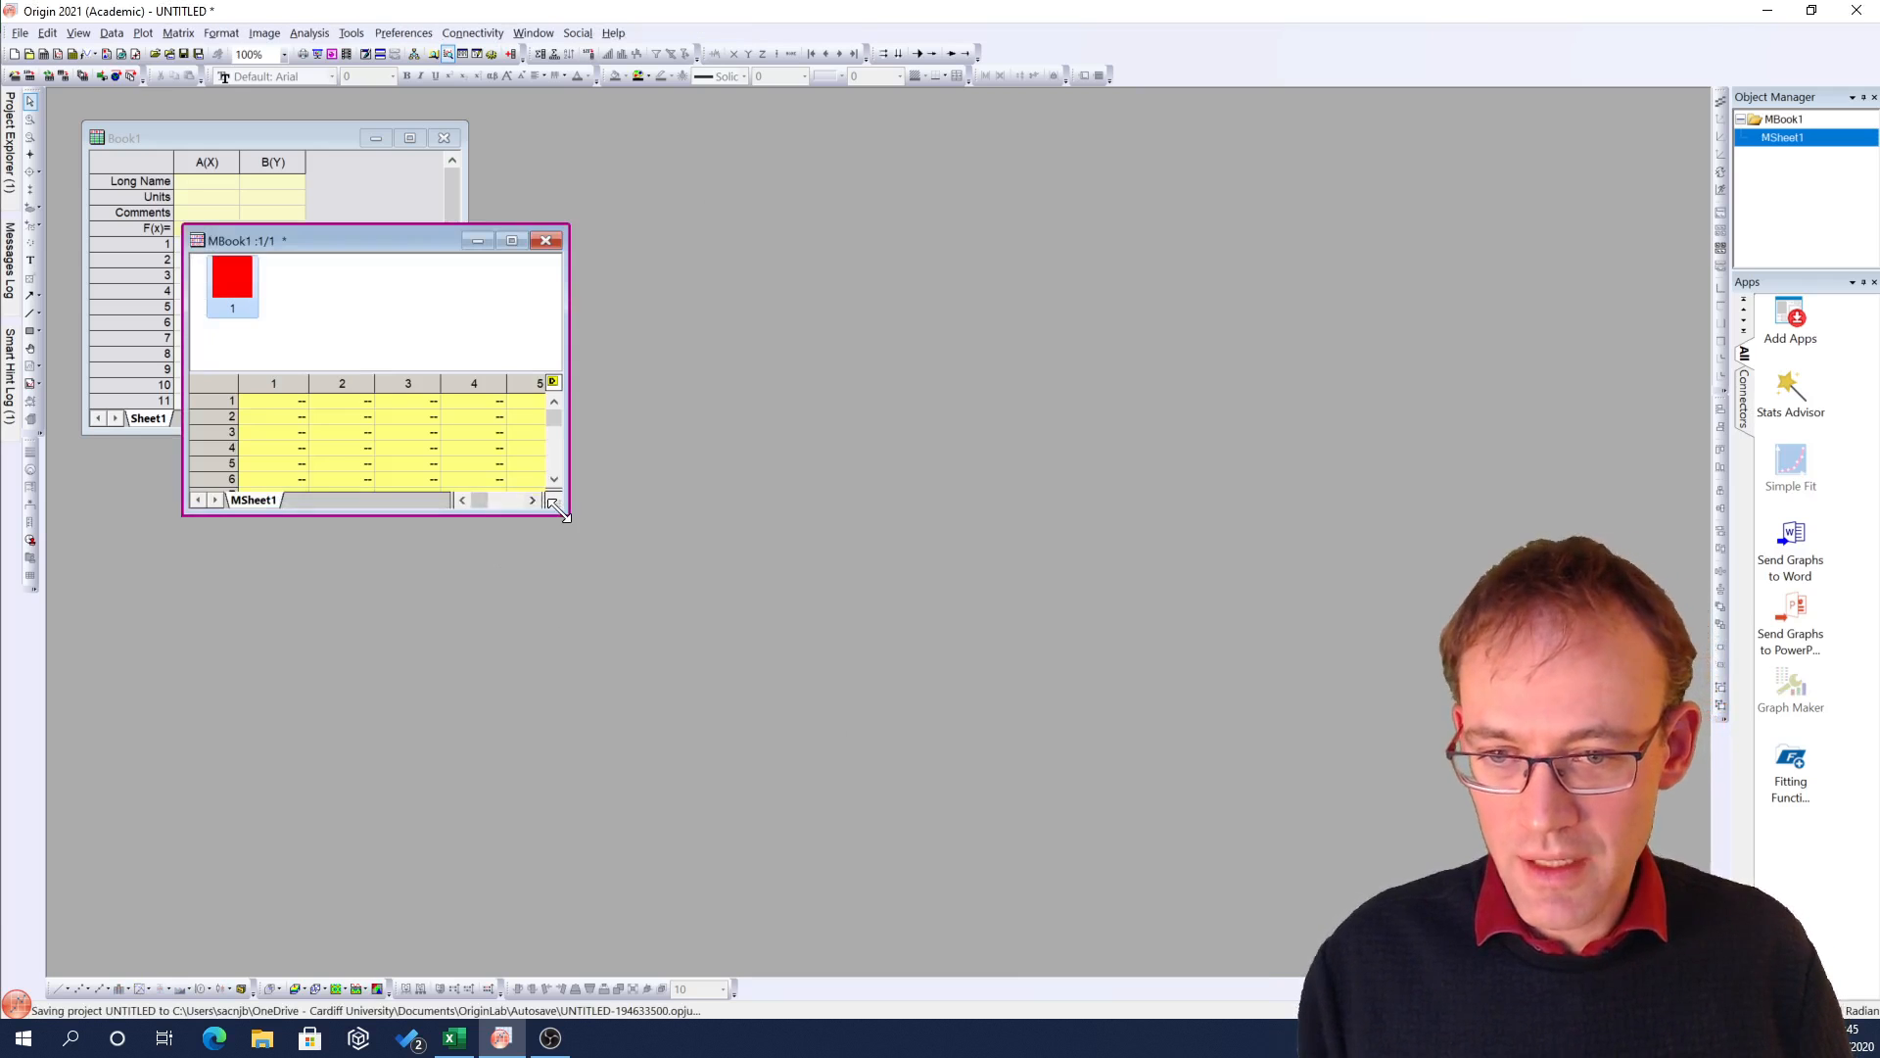
Enlarge the new matrix window and move it higher in the workspace
drag(544, 502, 1160, 872)
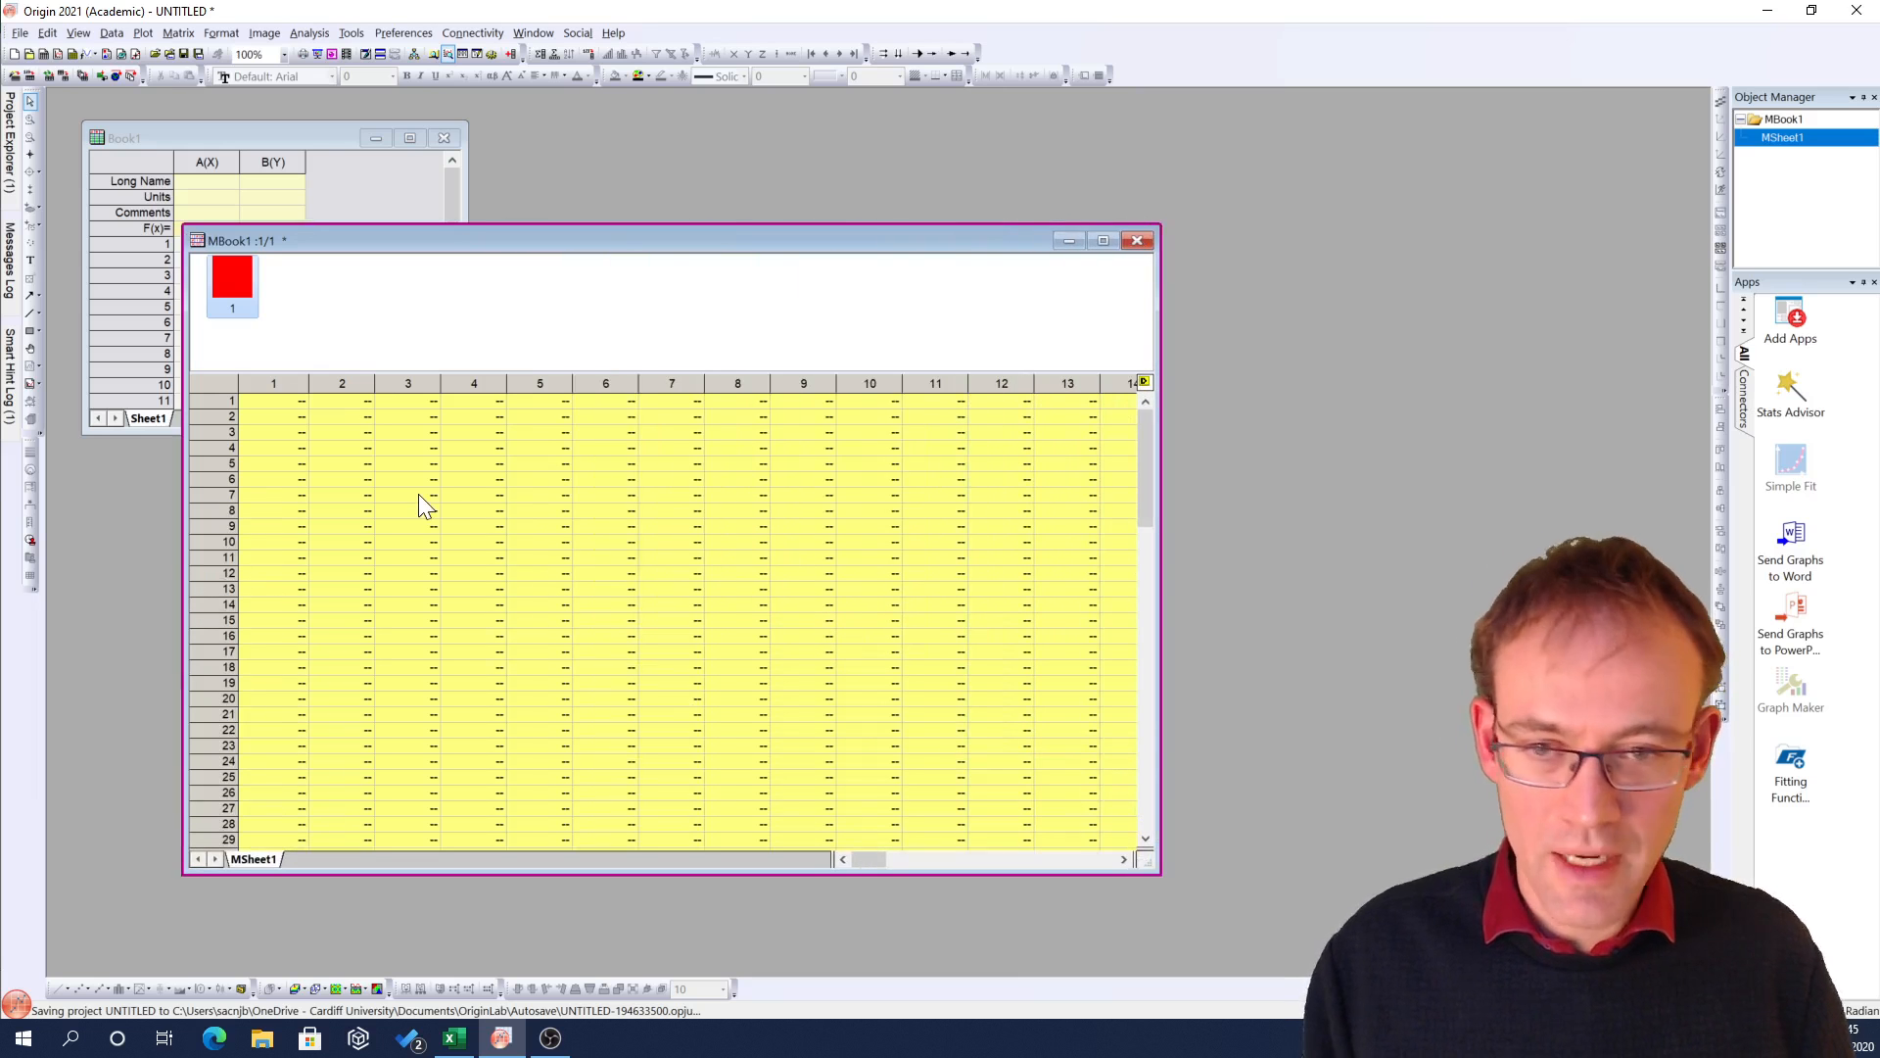
click(280, 402)
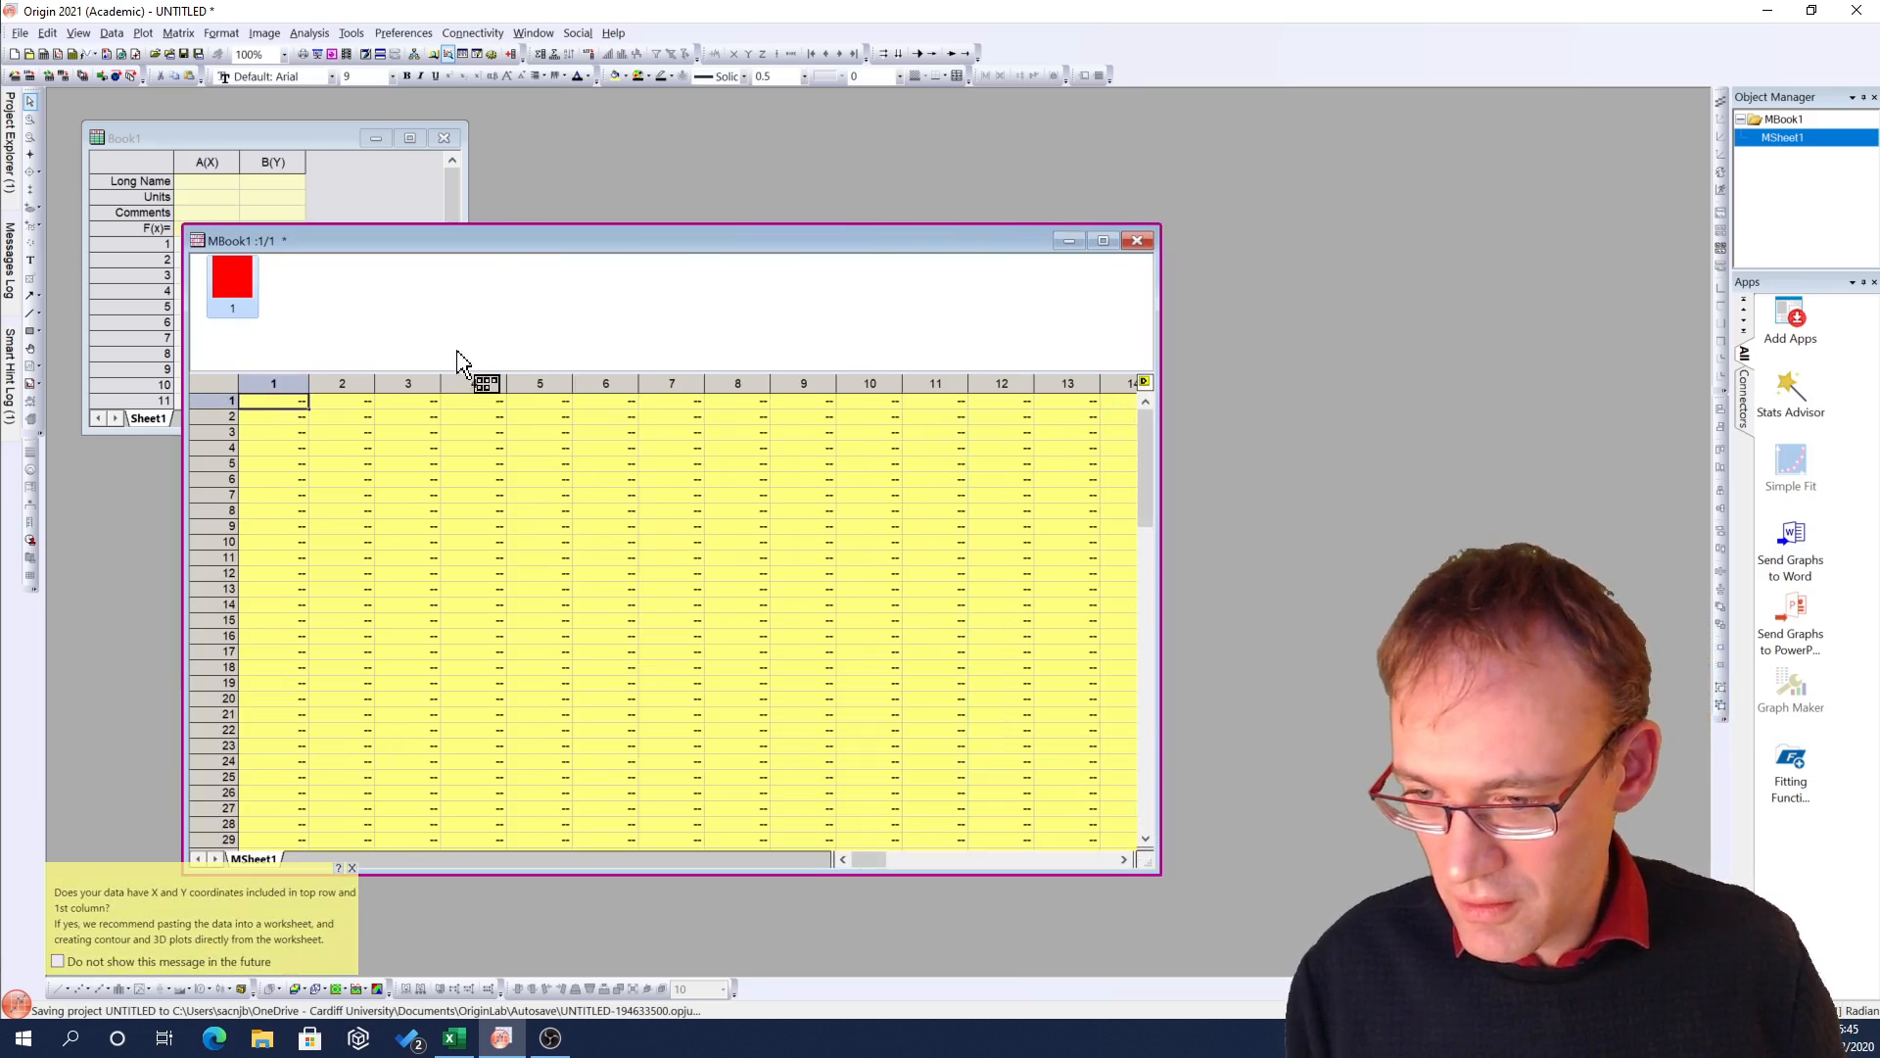
drag(471, 252, 564, 122)
click(382, 289)
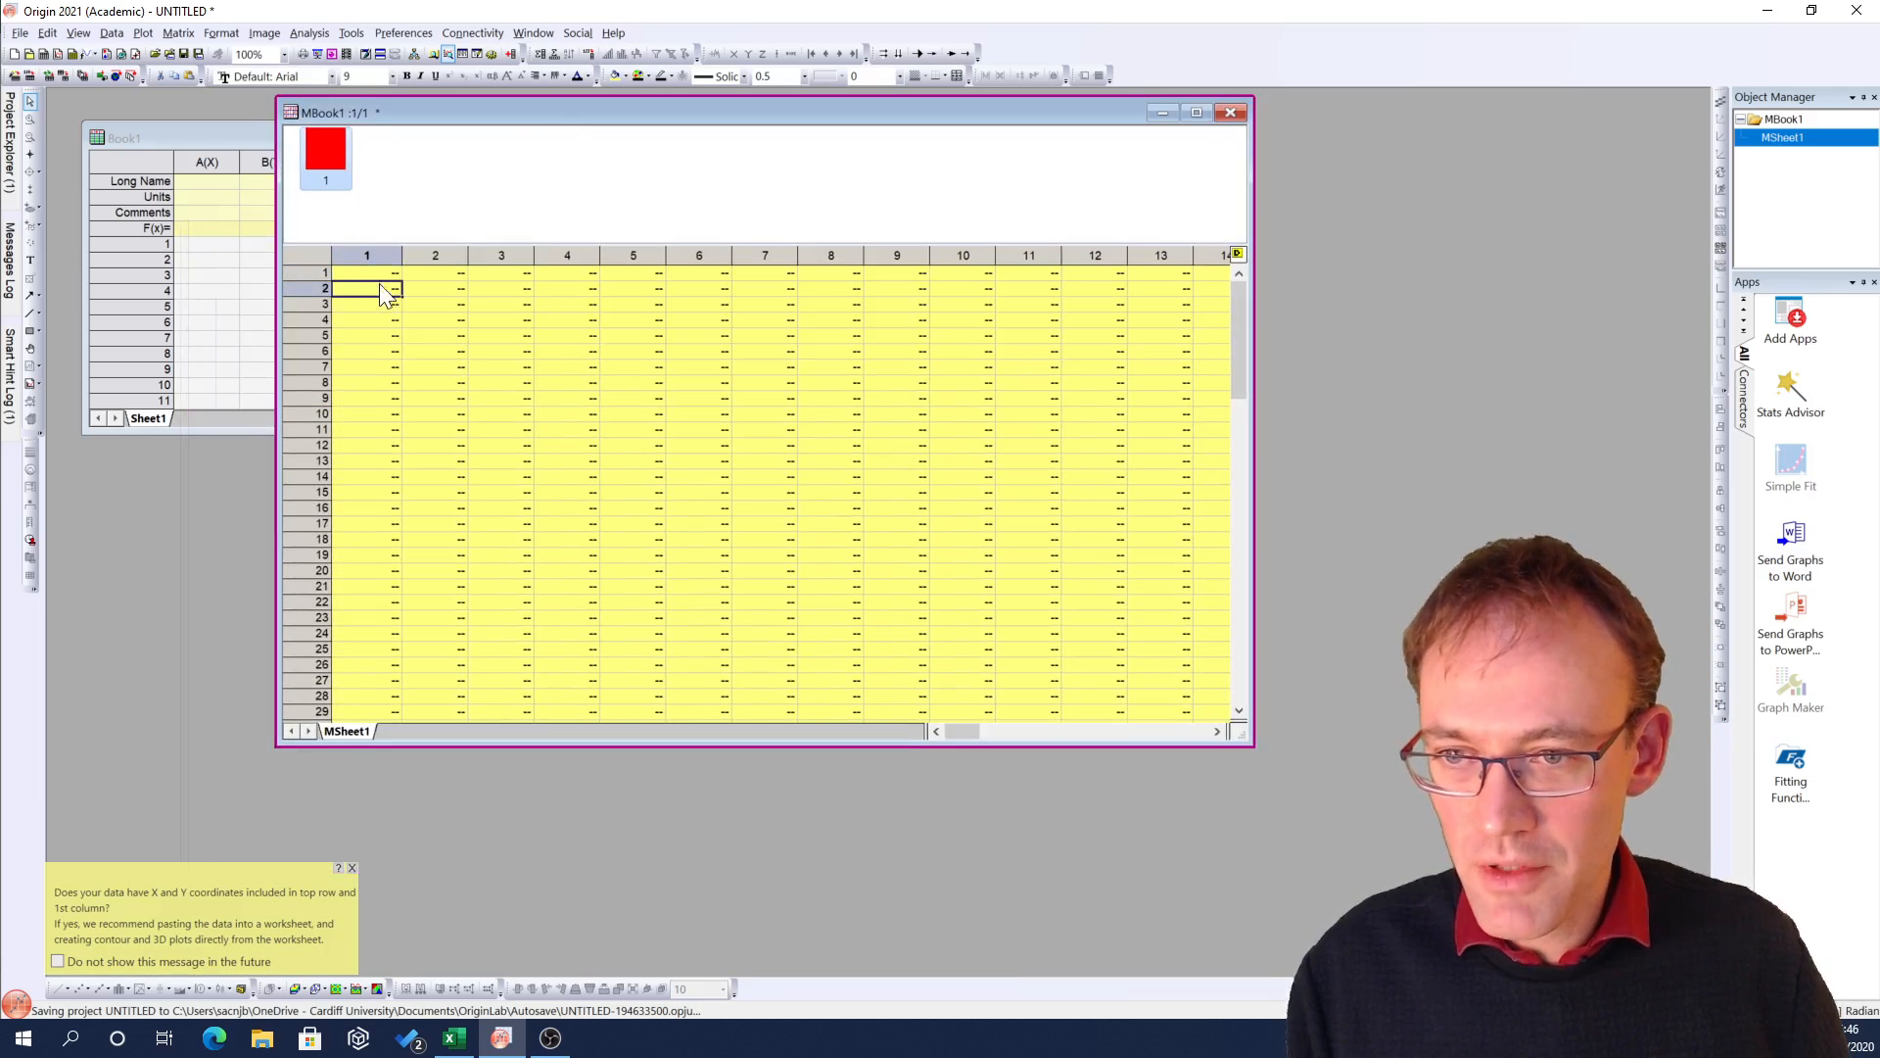
Copy the selected yield values in Excel and paste them into the Origin matrix starting at its first cell
click(453, 1039)
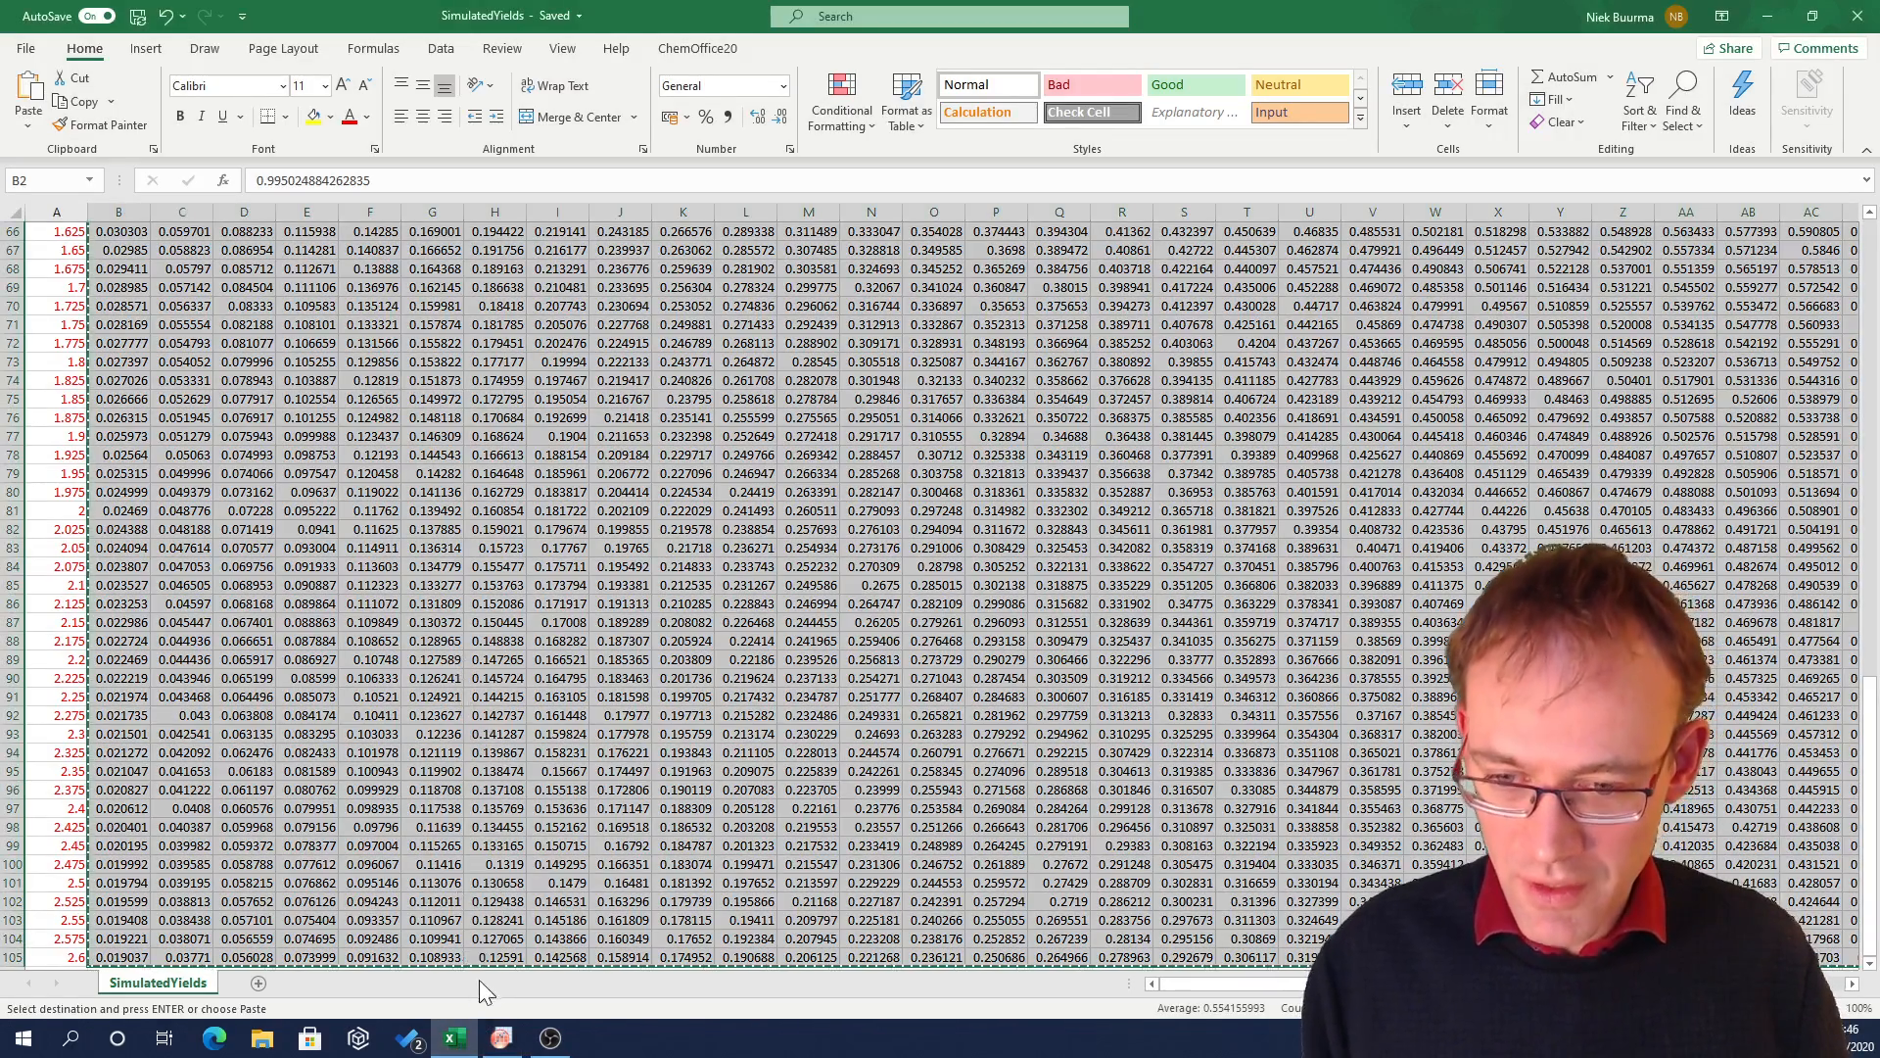
click(502, 1038)
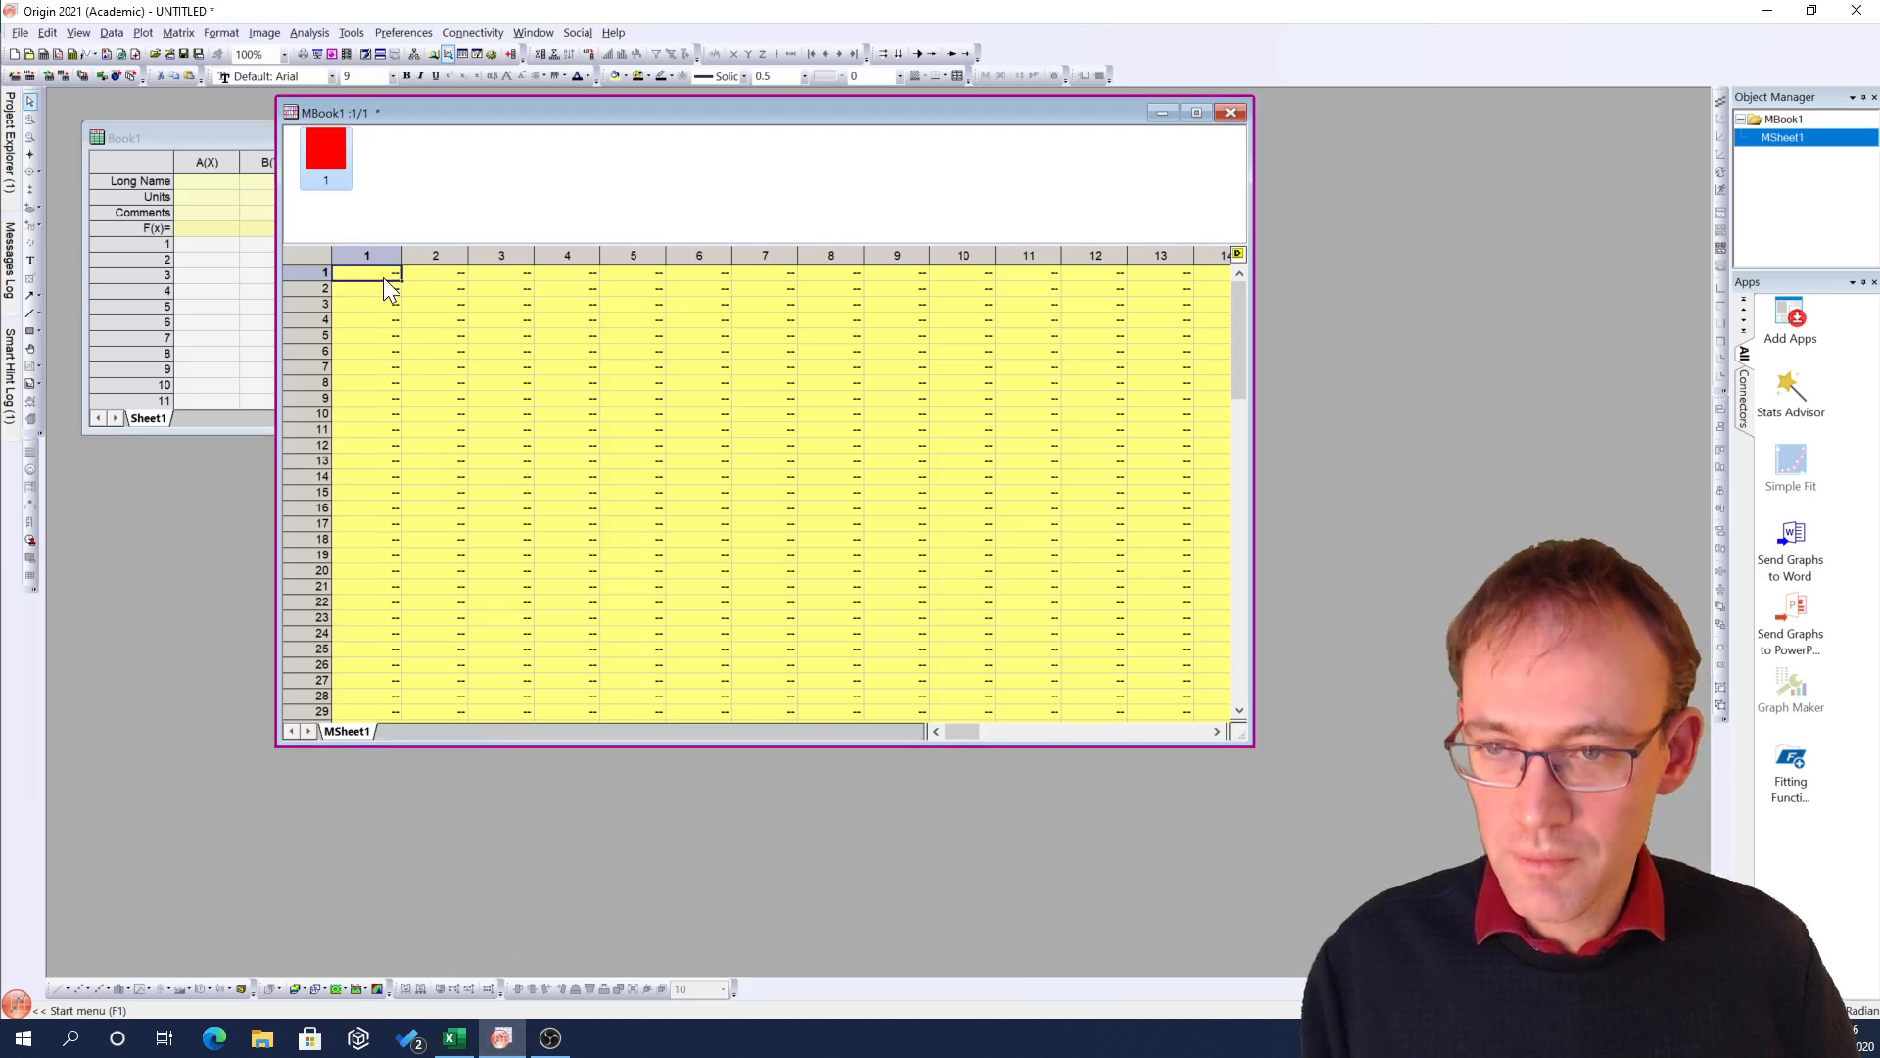
key(ctrl+v)
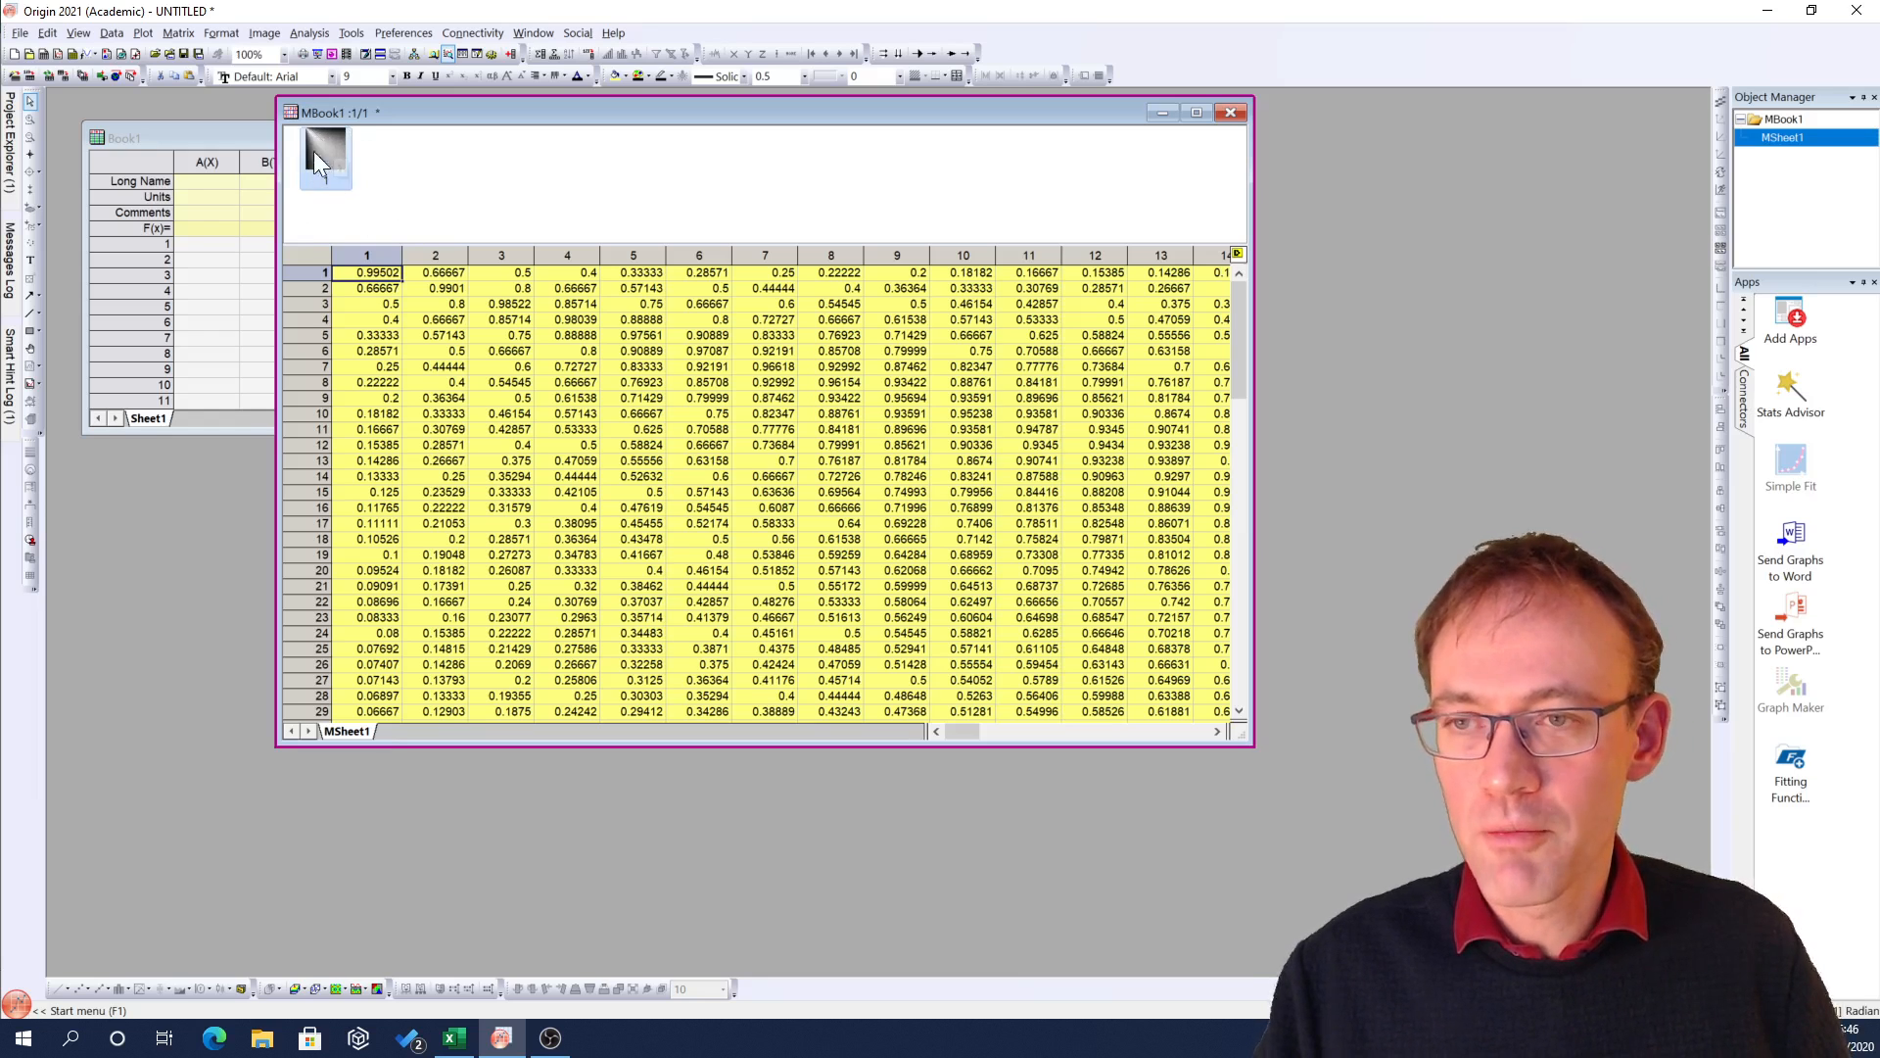
Reposition the matrix window and show the X/Y values as its headers instead of the column and row numbers
drag(313, 150, 579, 191)
drag(580, 121, 584, 196)
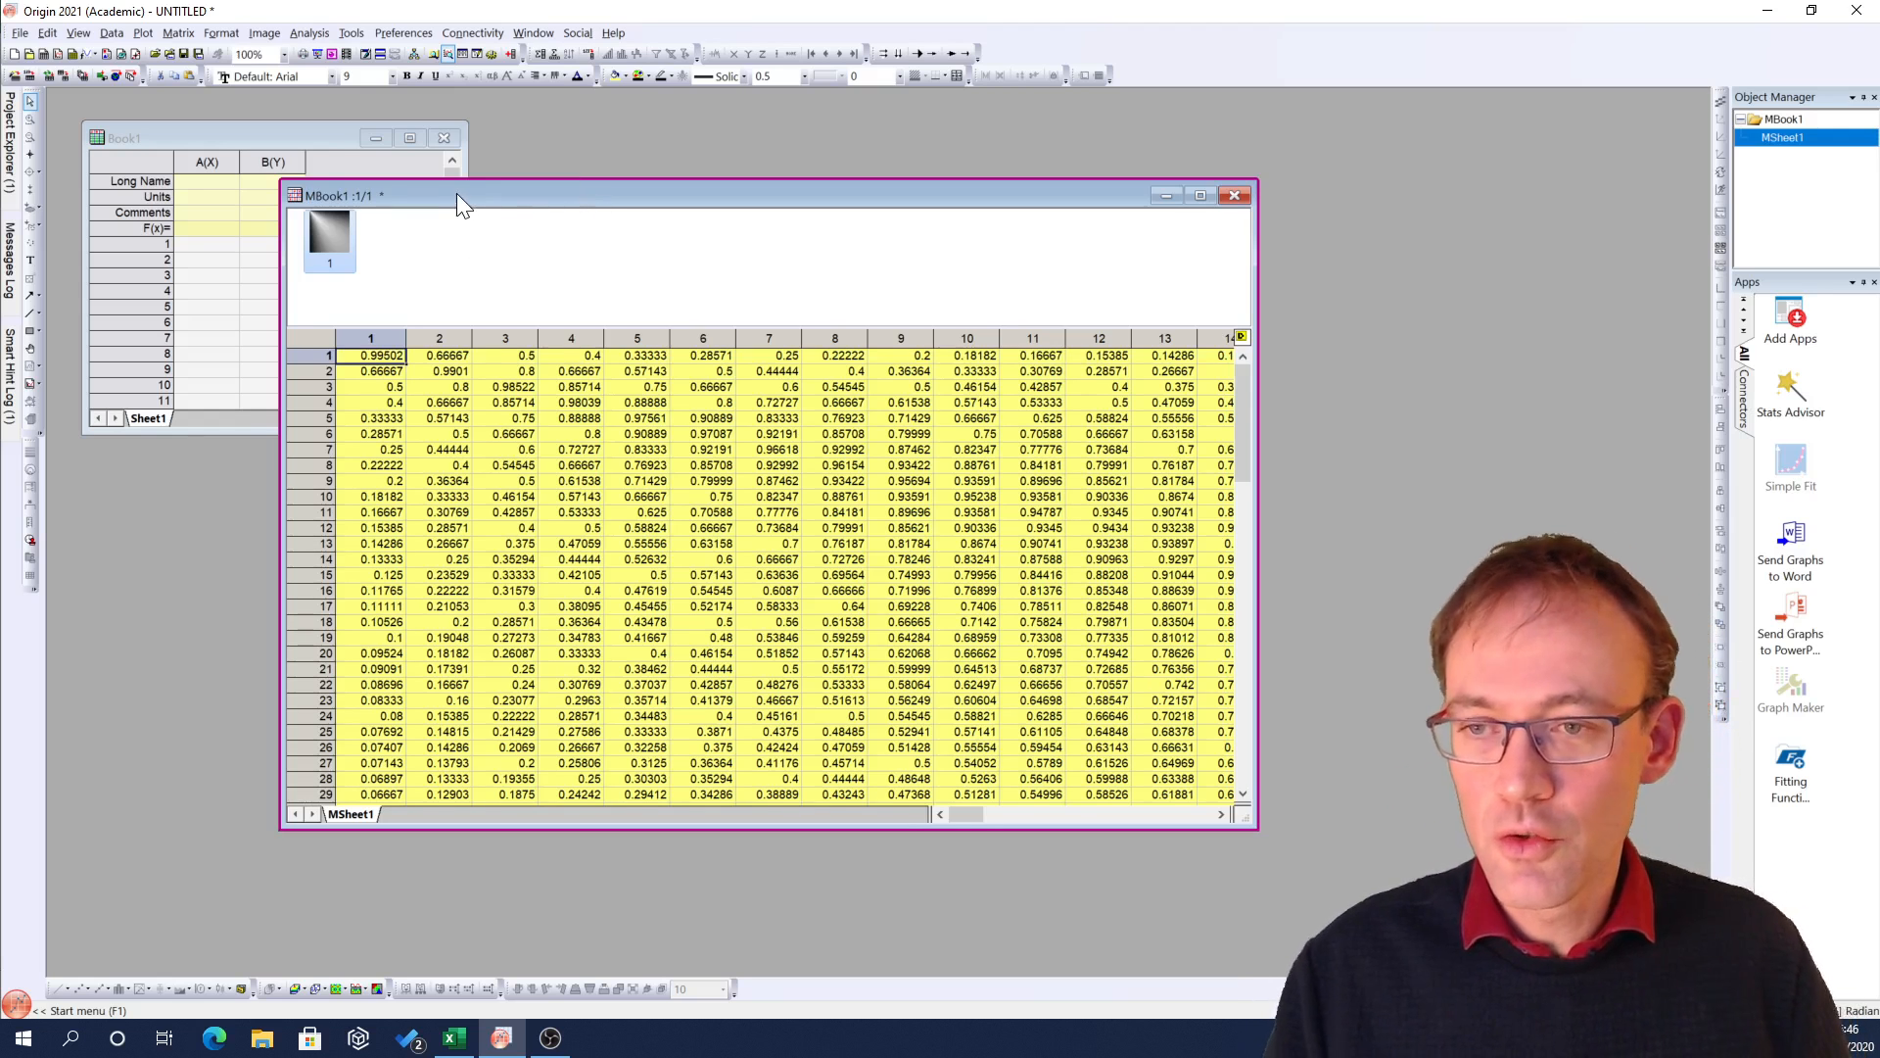
drag(457, 193, 444, 186)
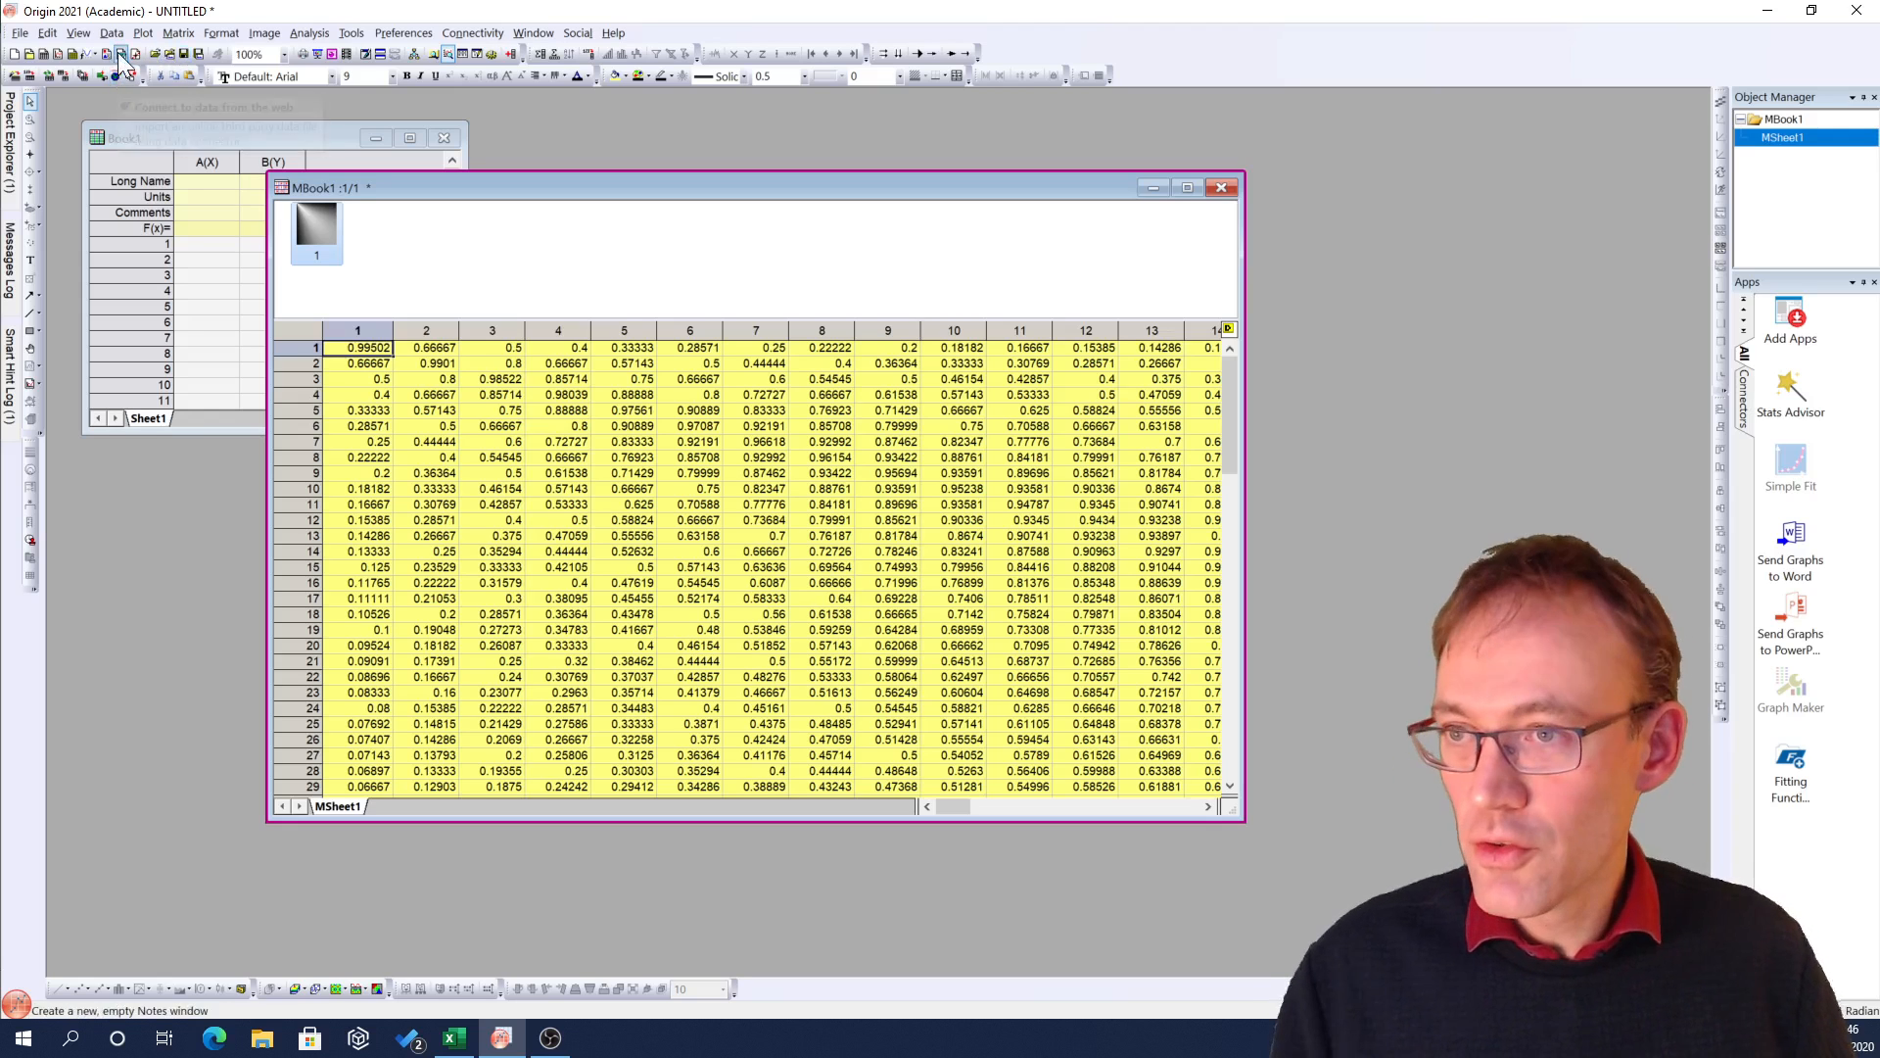
click(79, 34)
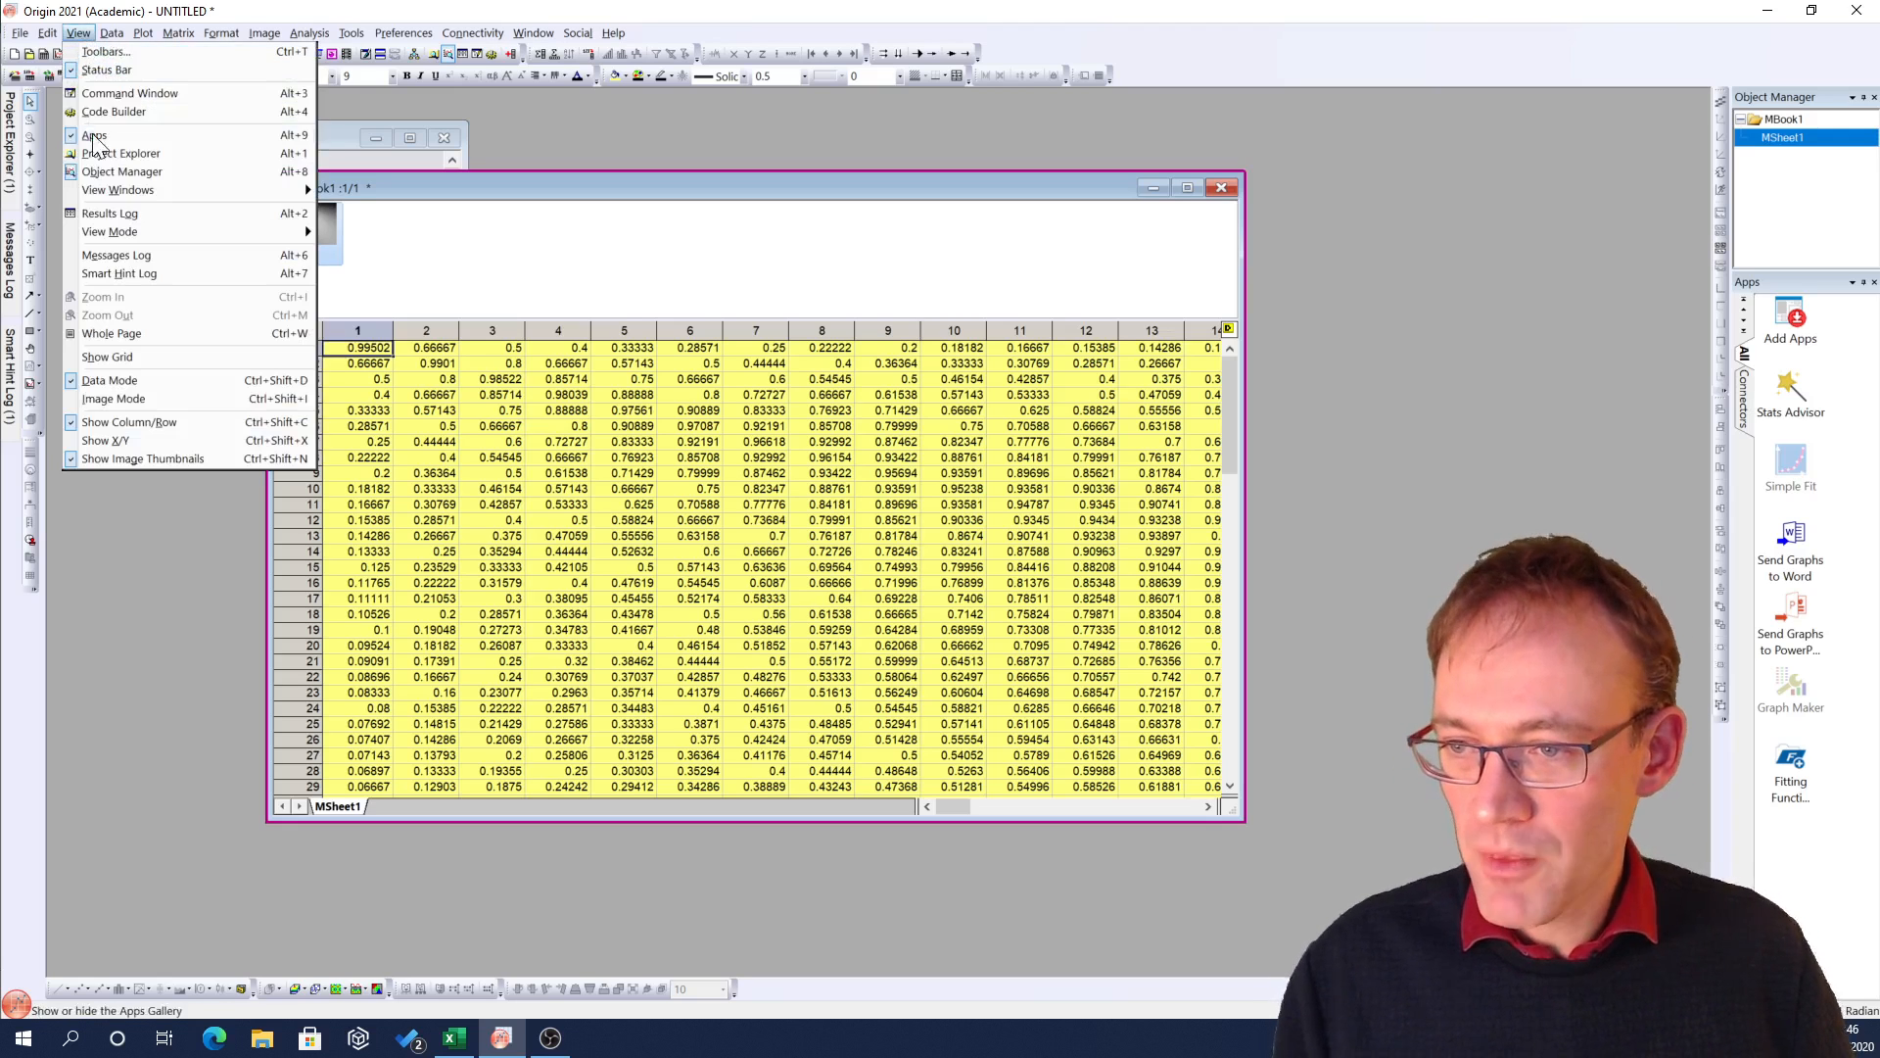
click(110, 443)
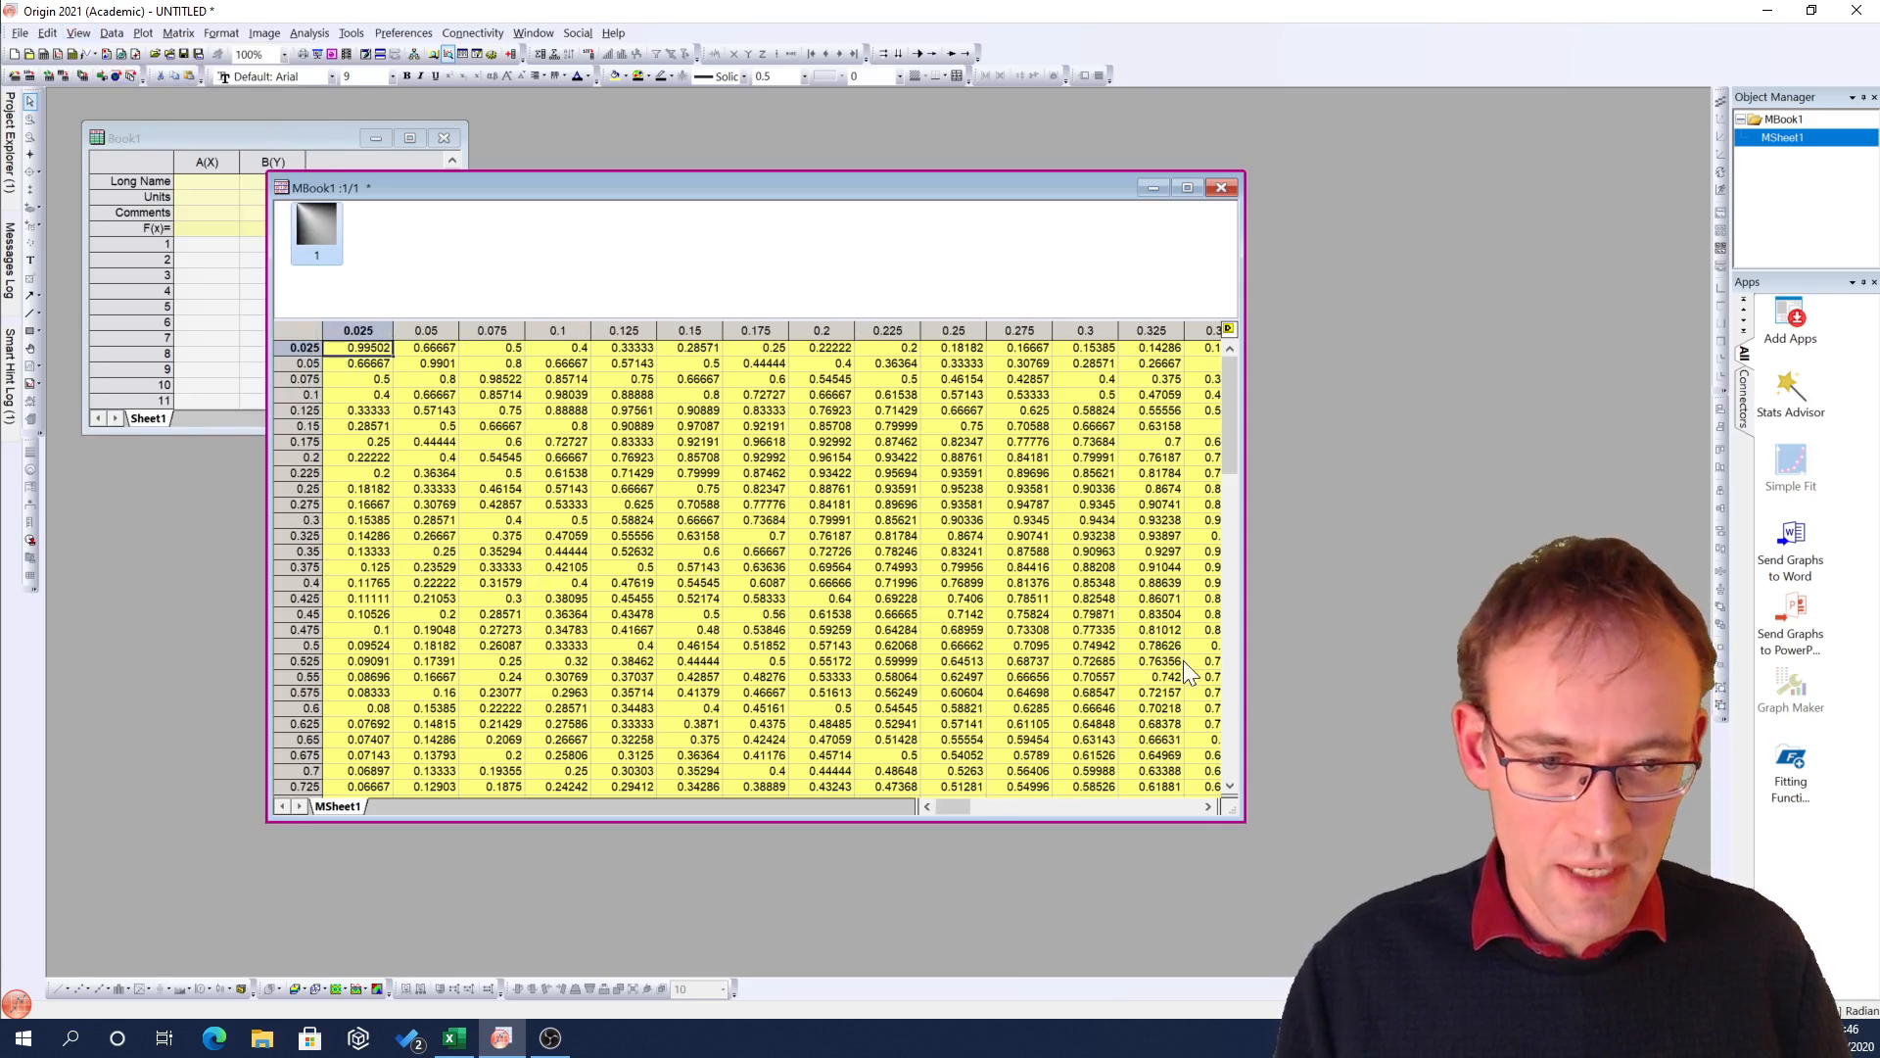
Widen the matrix window and check the first and last X and Y header values against the Excel axes
drag(1245, 648, 1488, 600)
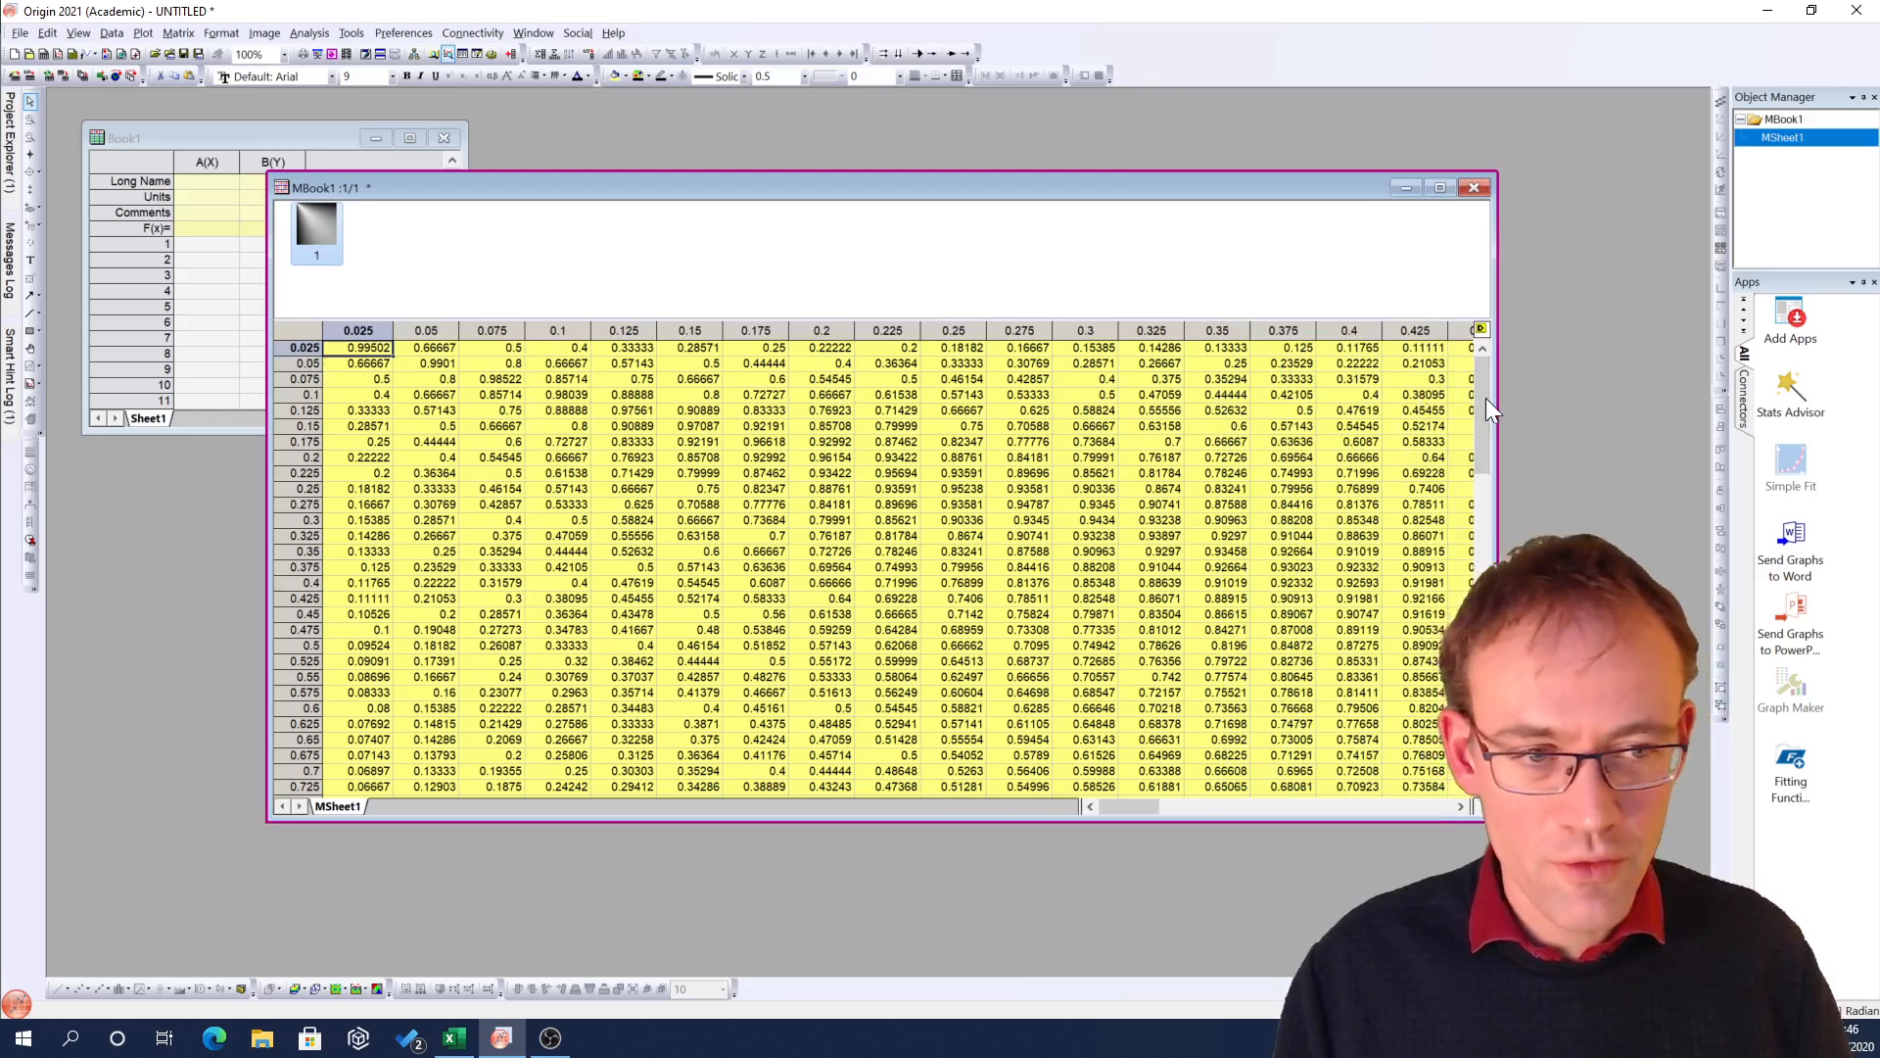
scroll(524, 764, down, 20)
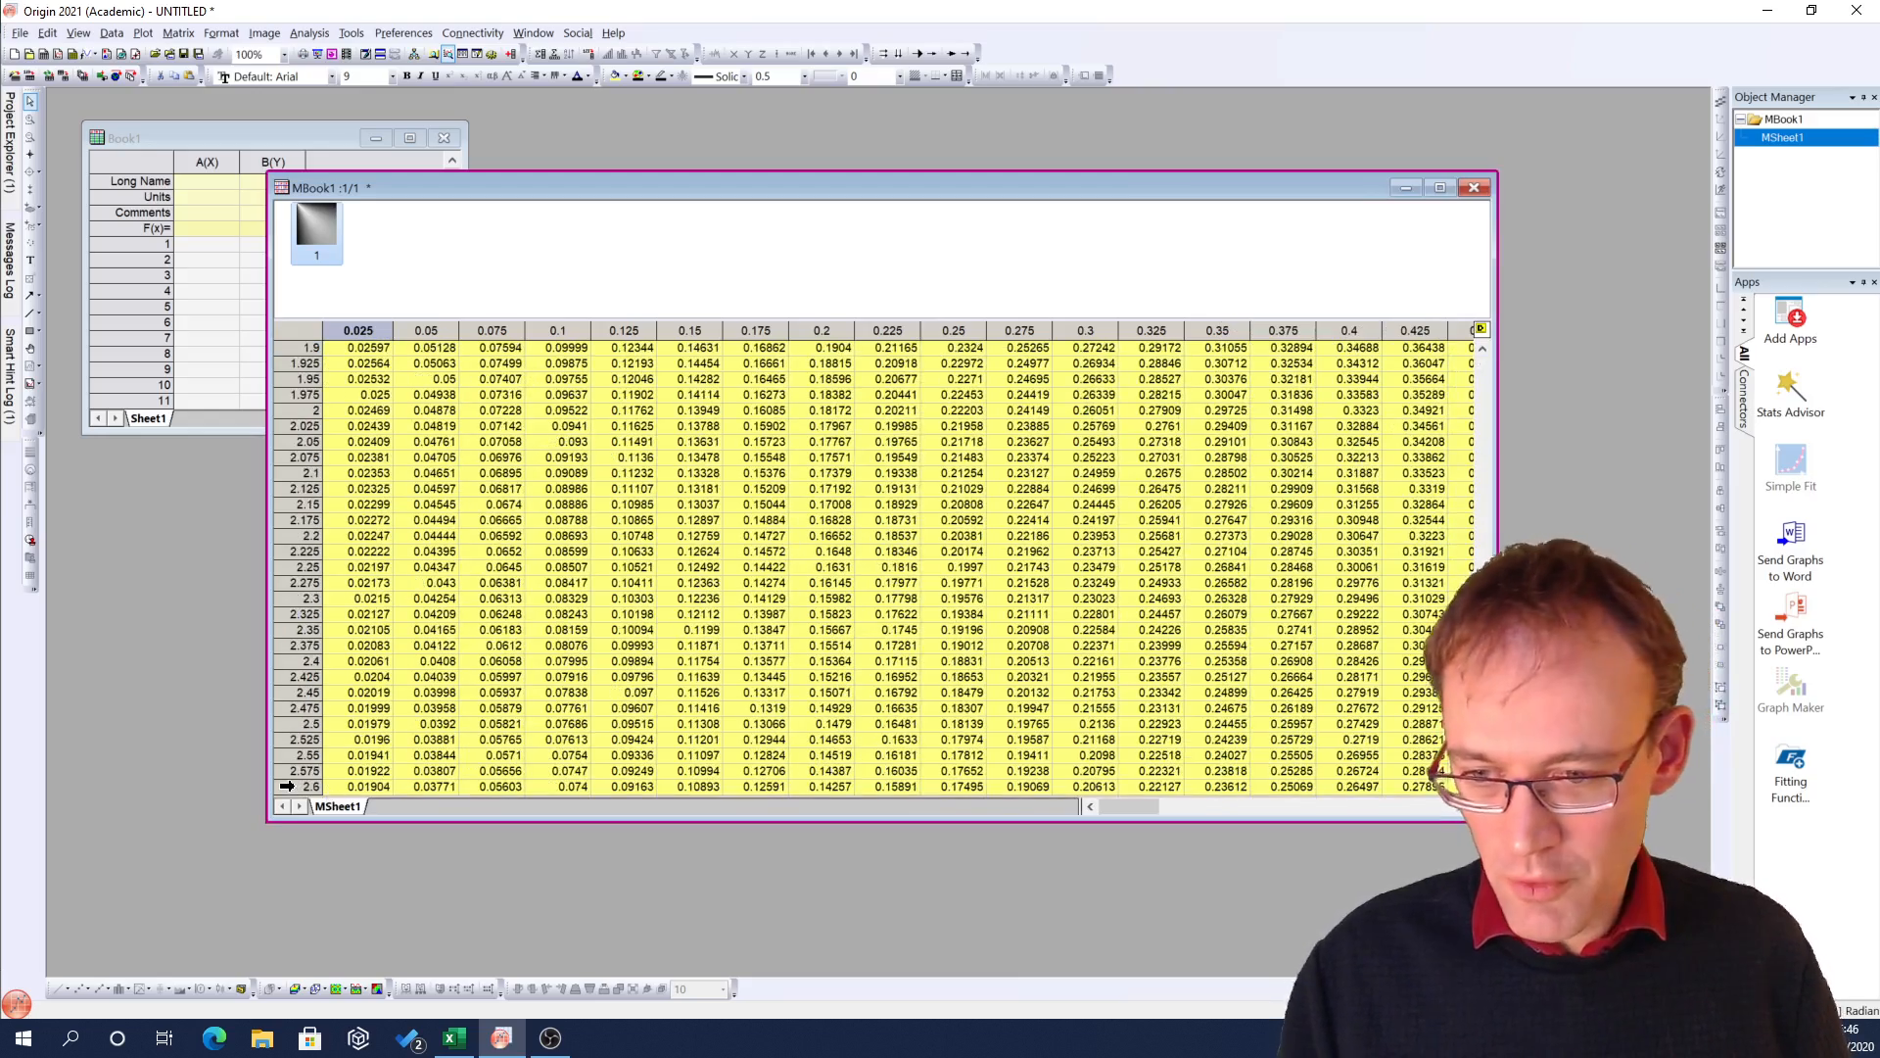
scroll(524, 764, up, 1)
drag(1483, 684, 1495, 378)
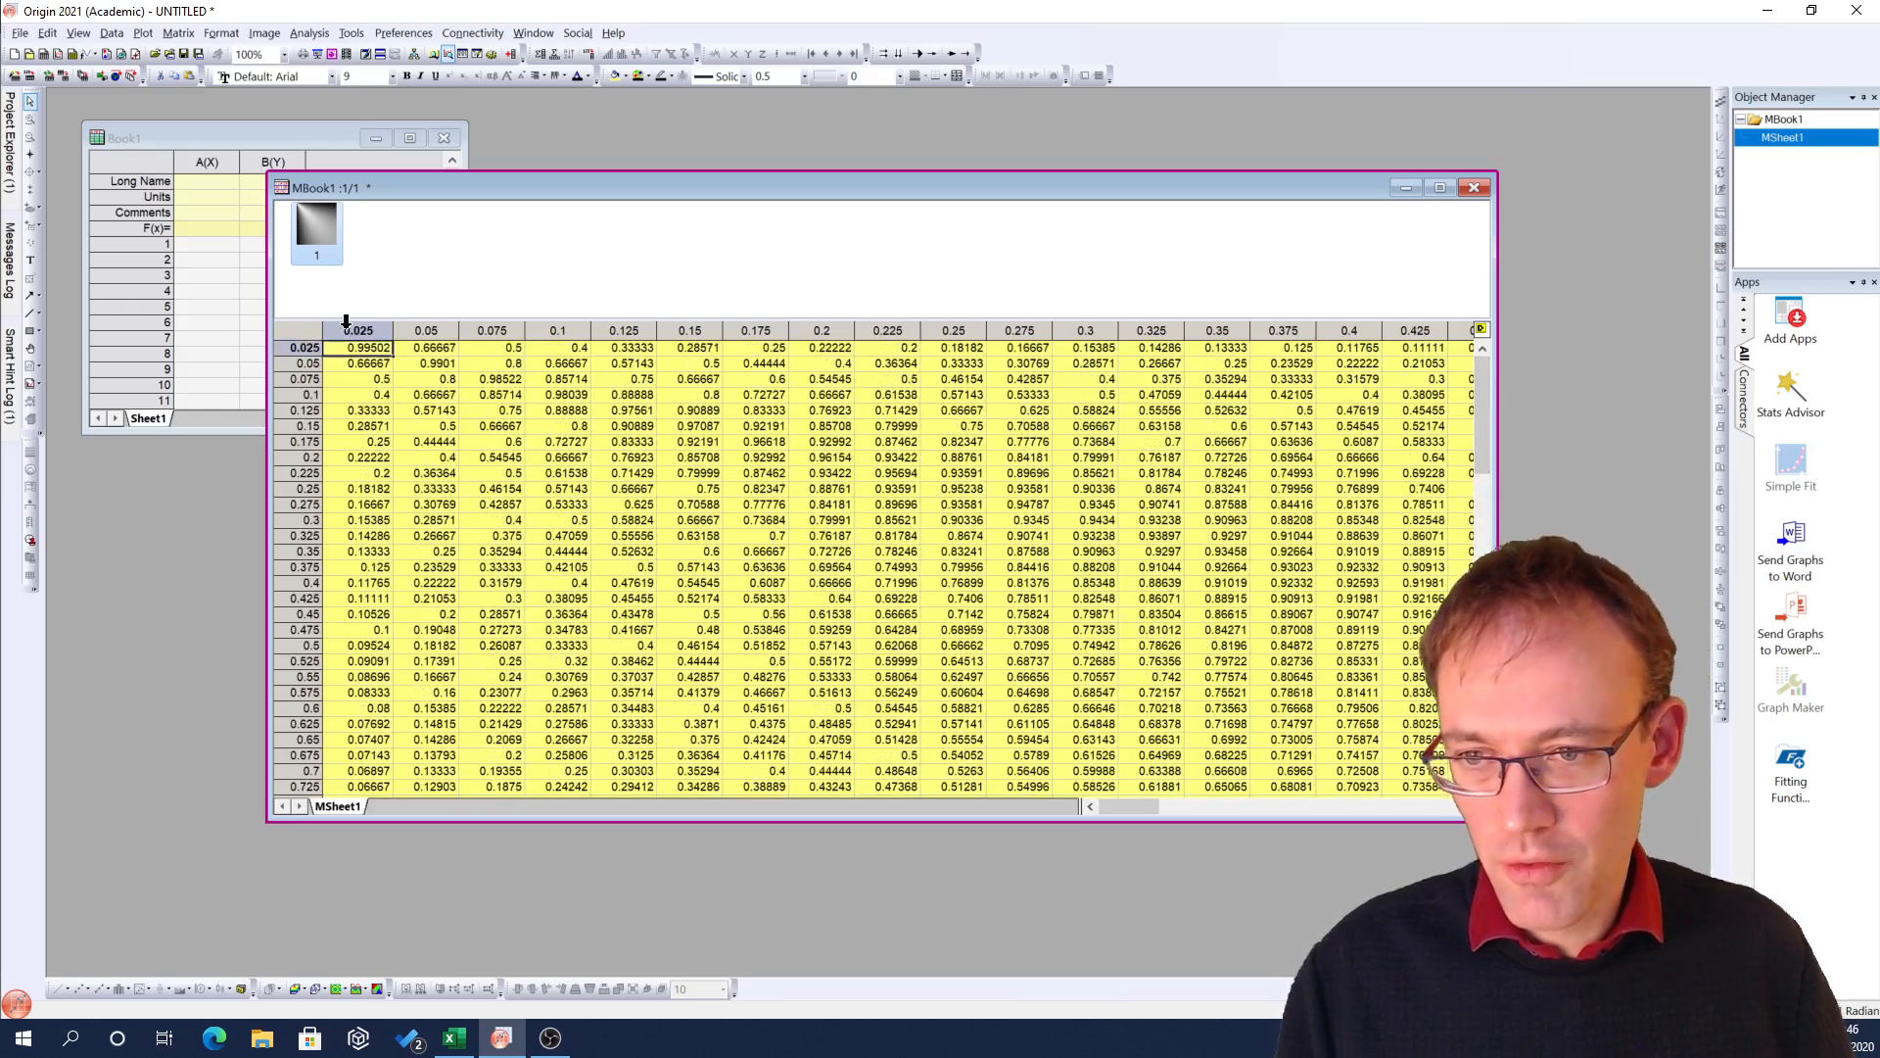
drag(1132, 802, 1471, 815)
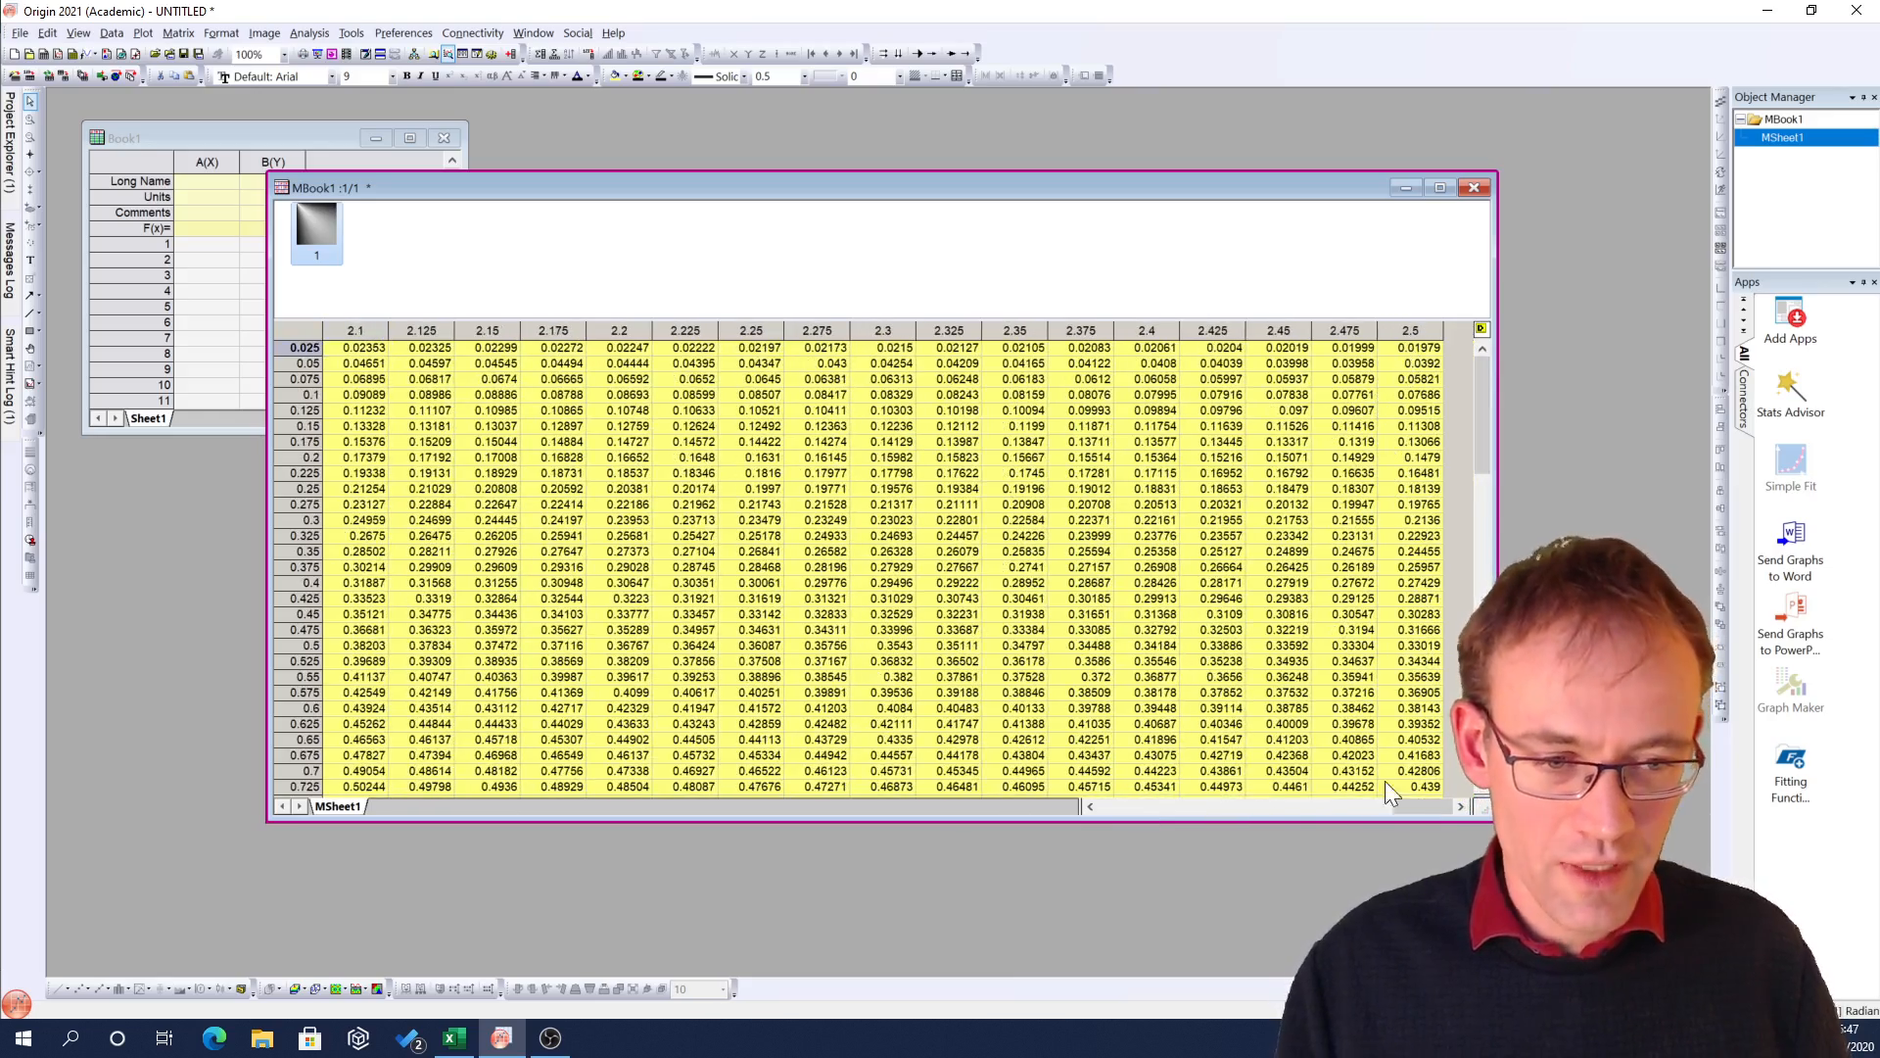
drag(1410, 803, 1101, 808)
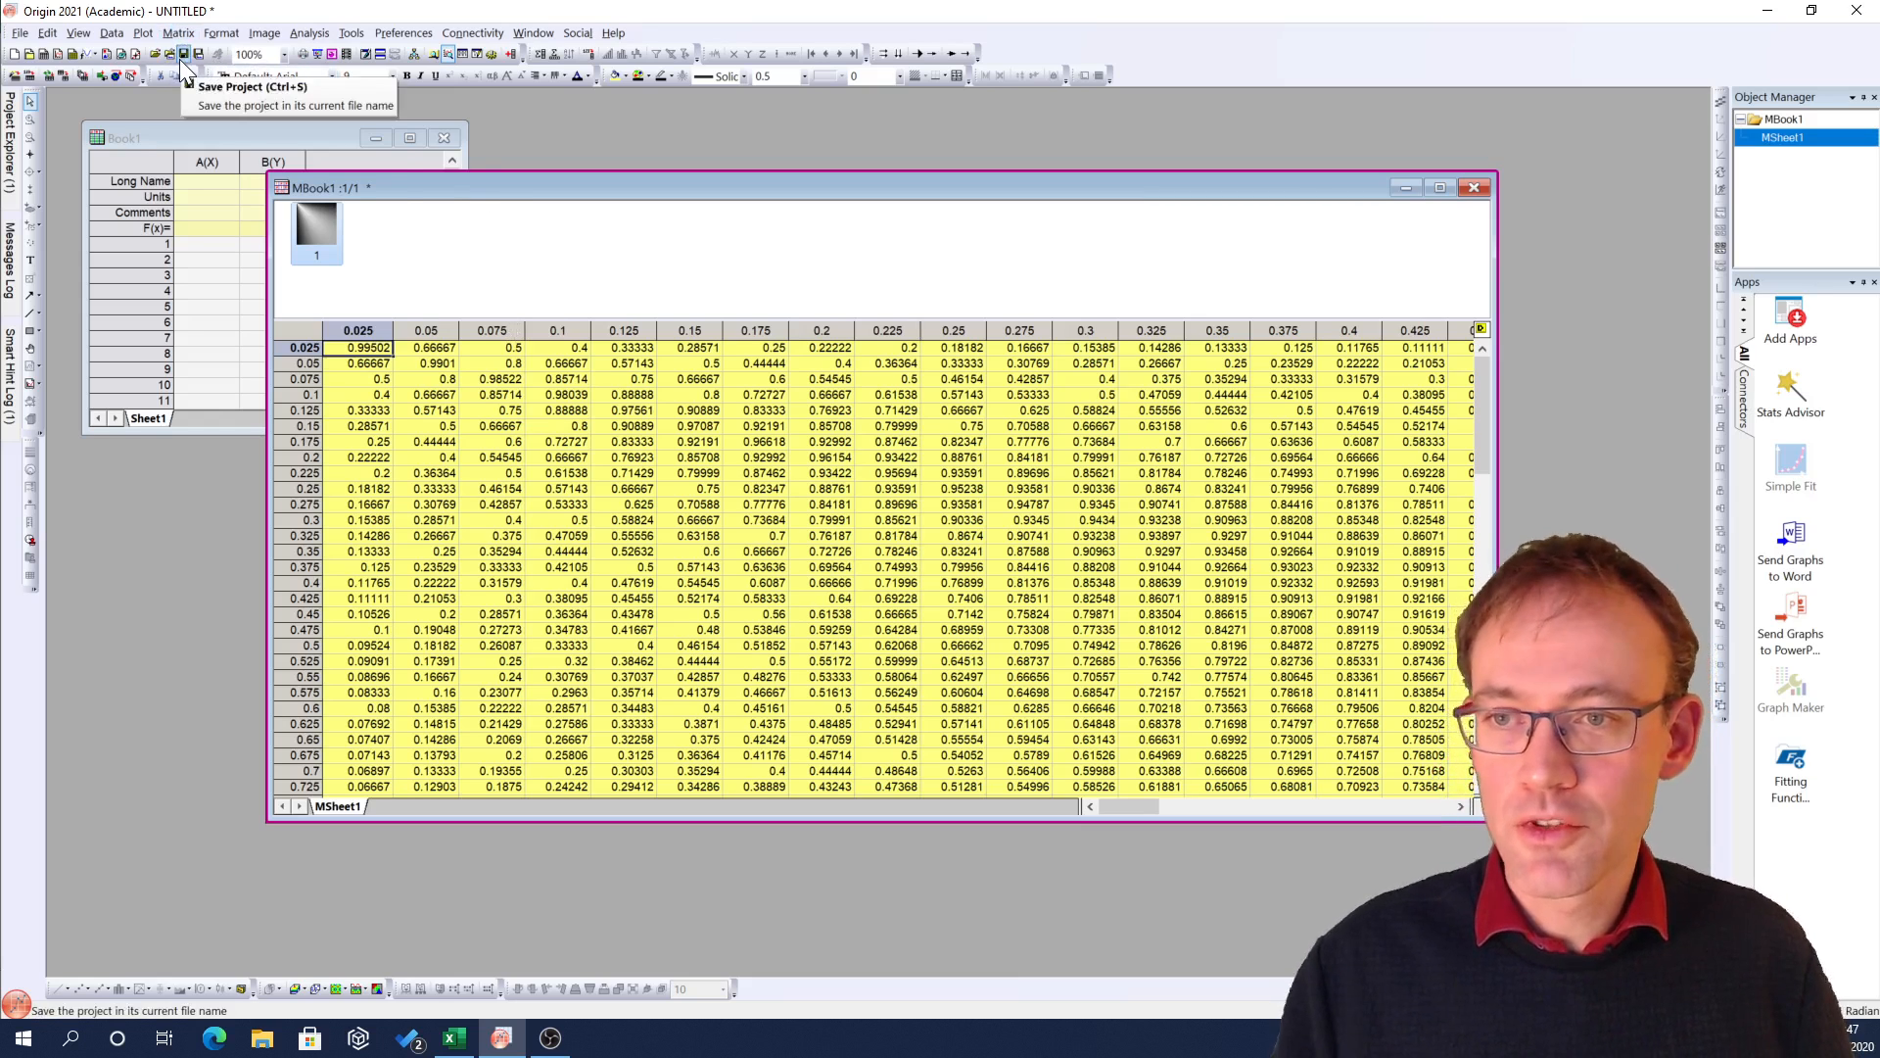
Plot the matrix as a Contour - Color Fill graph, dismiss the speed mode reminder and maximize the graph window
click(143, 33)
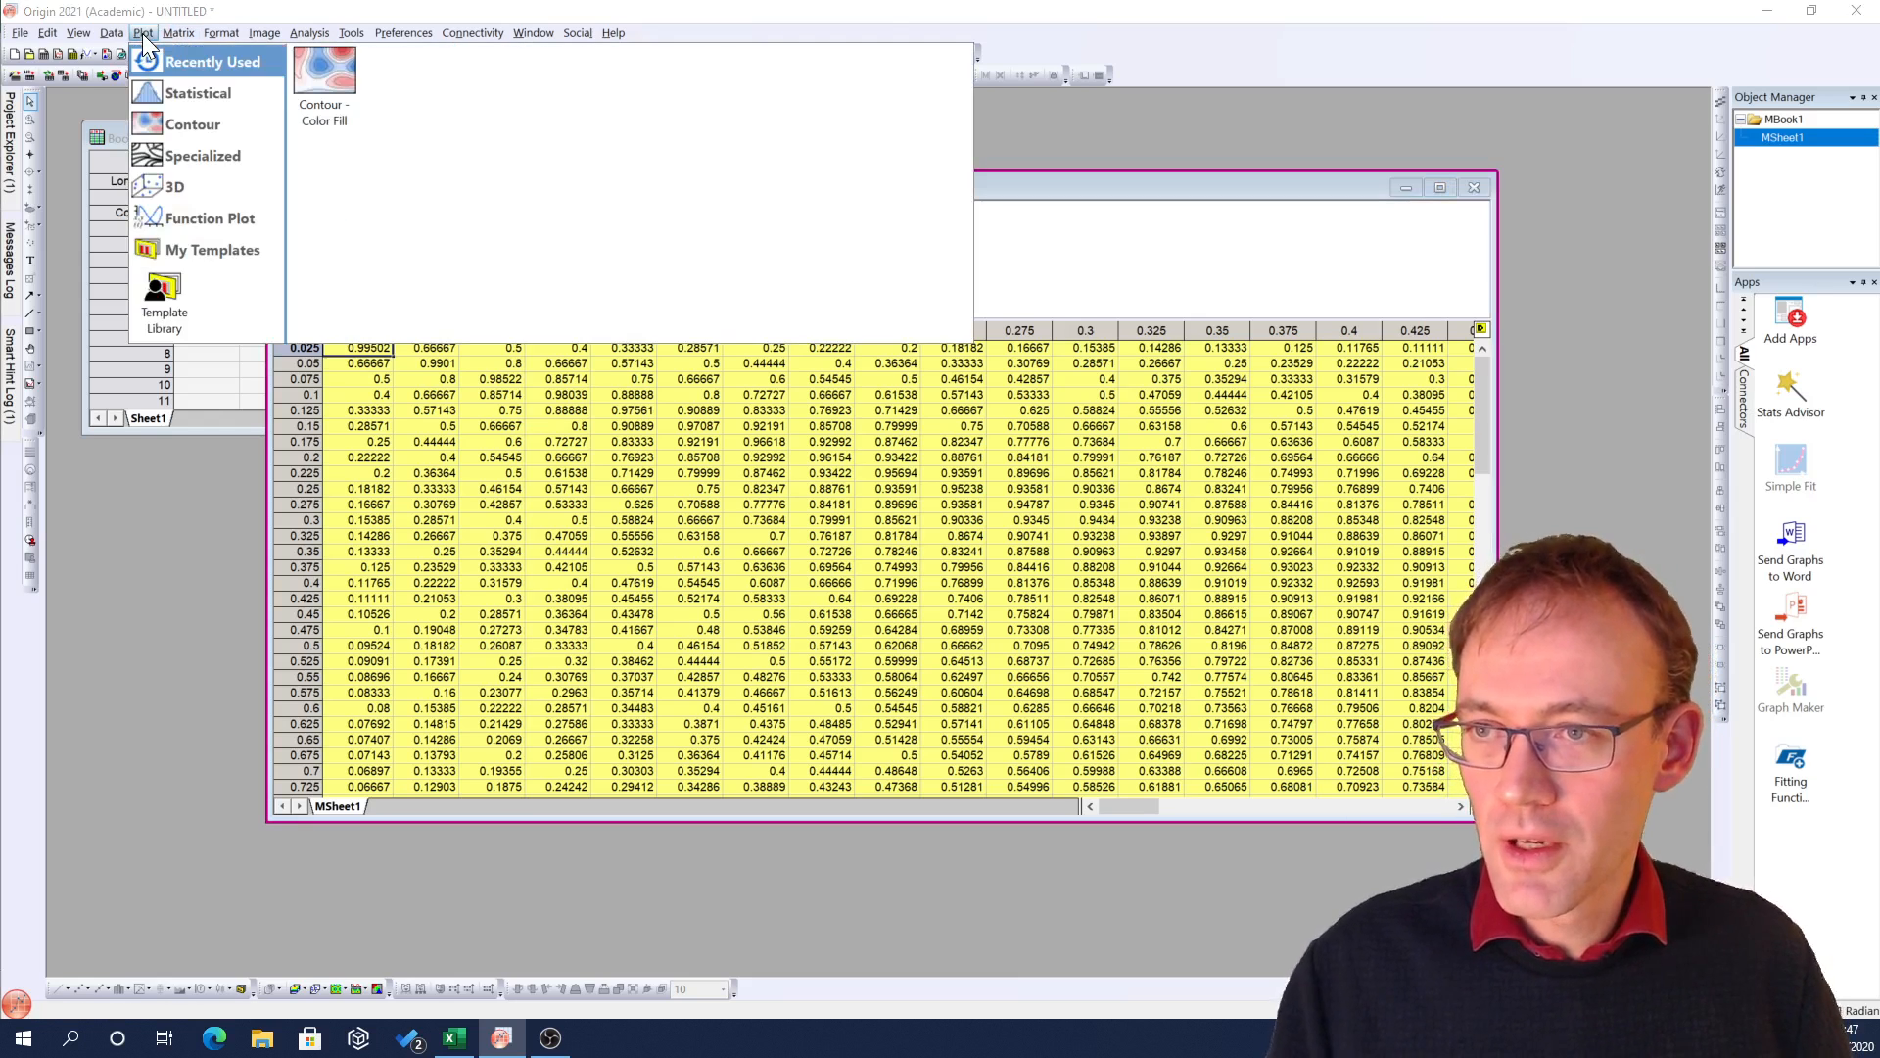
mouse_move(192, 125)
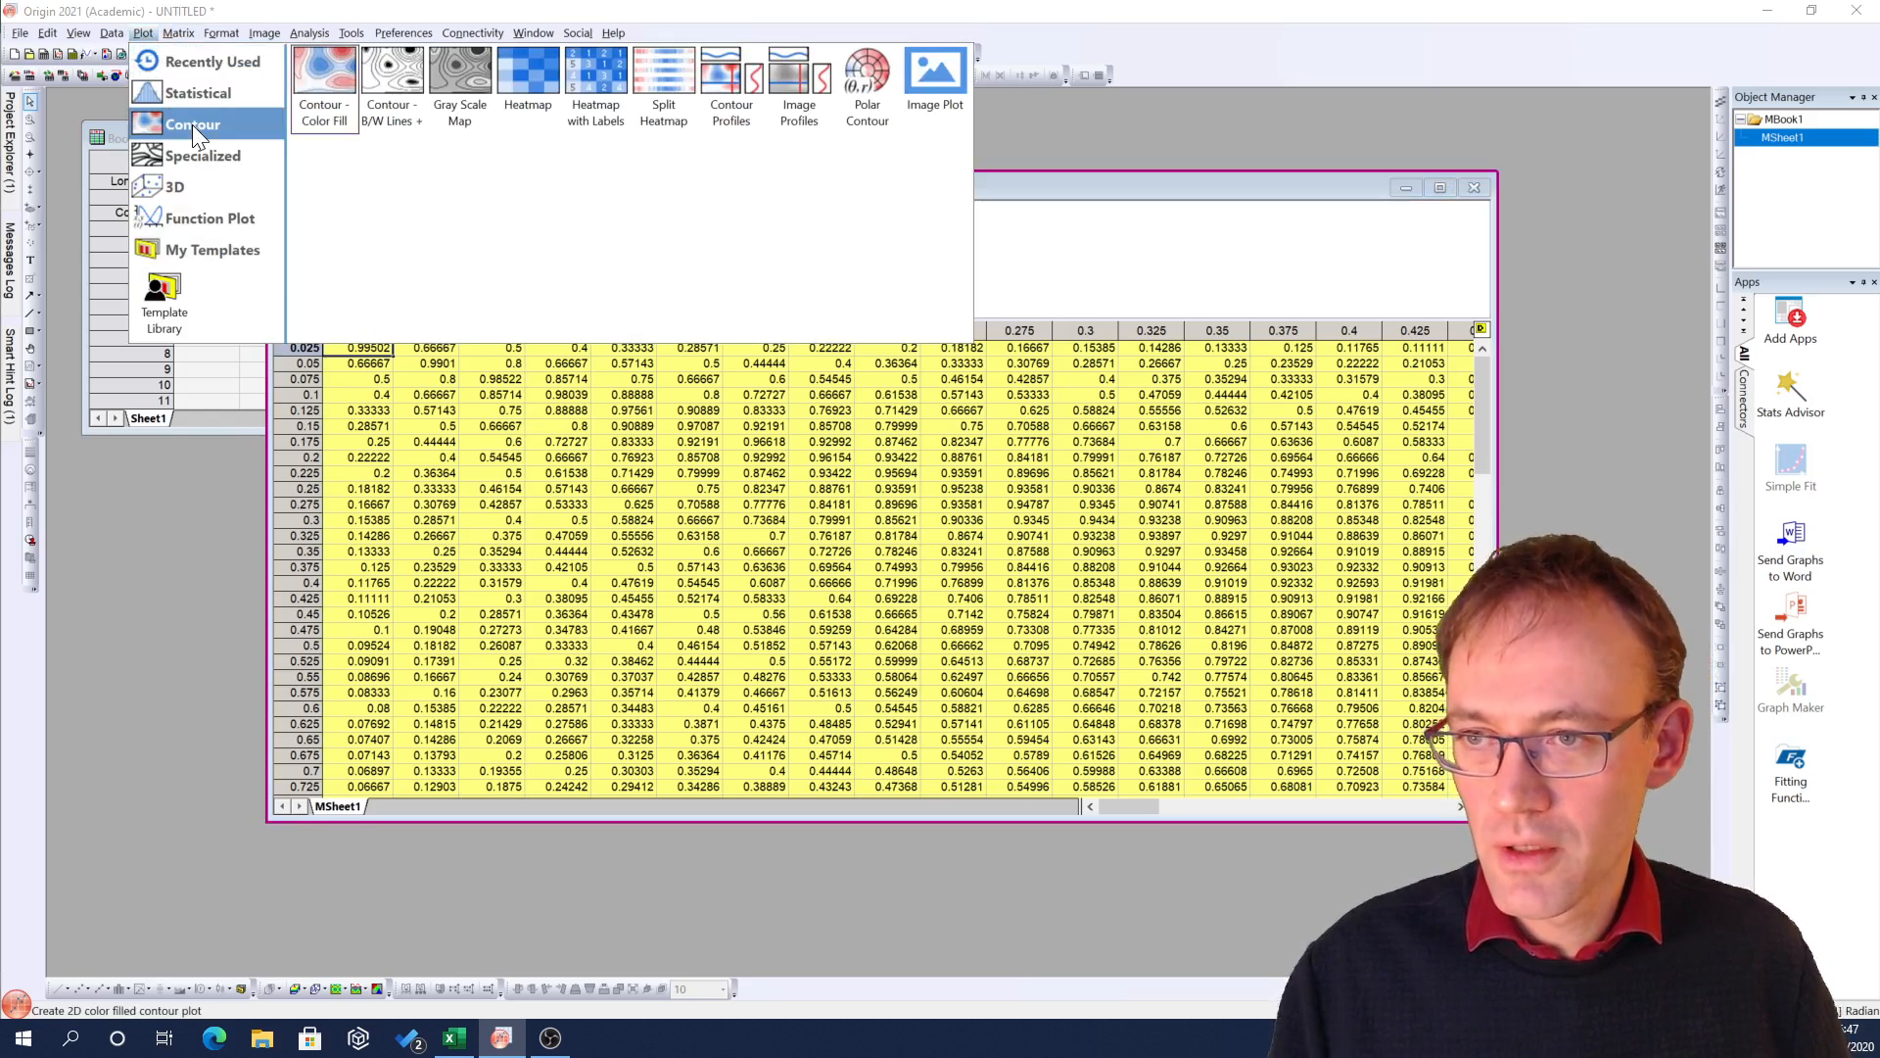
click(326, 69)
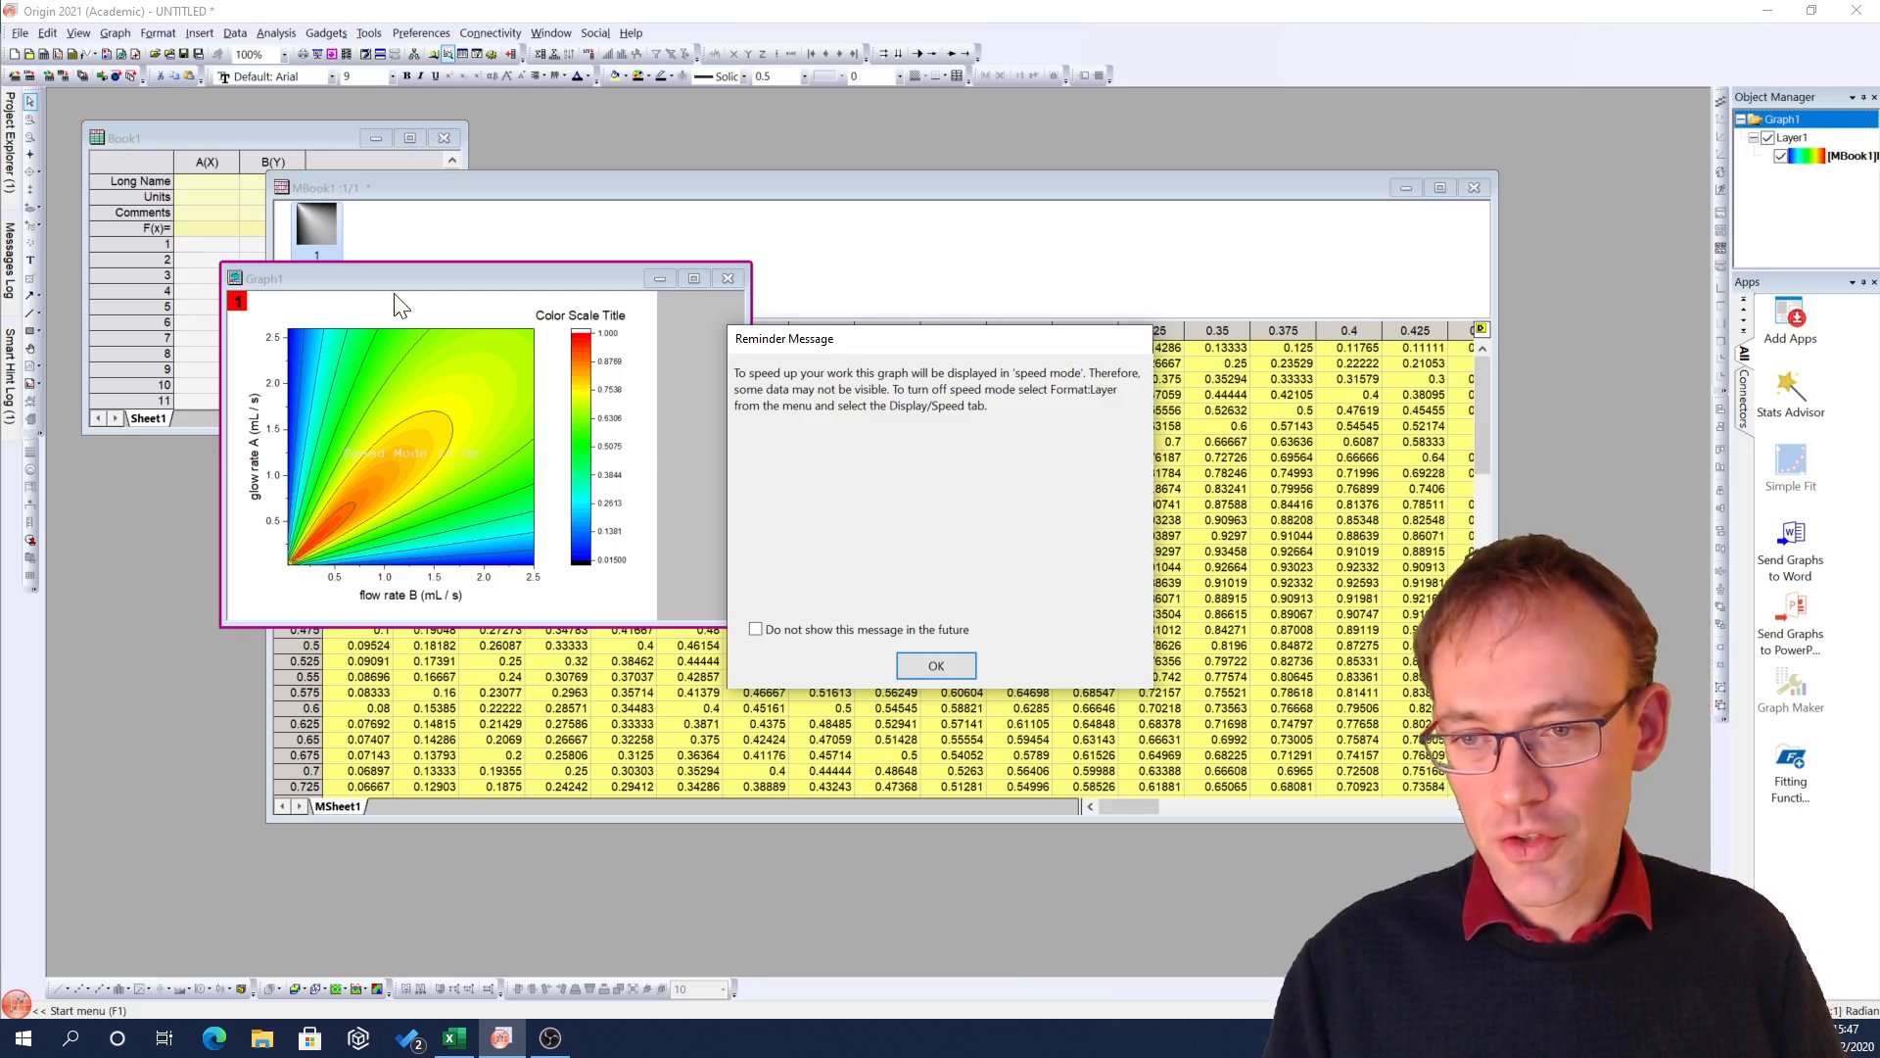
click(938, 666)
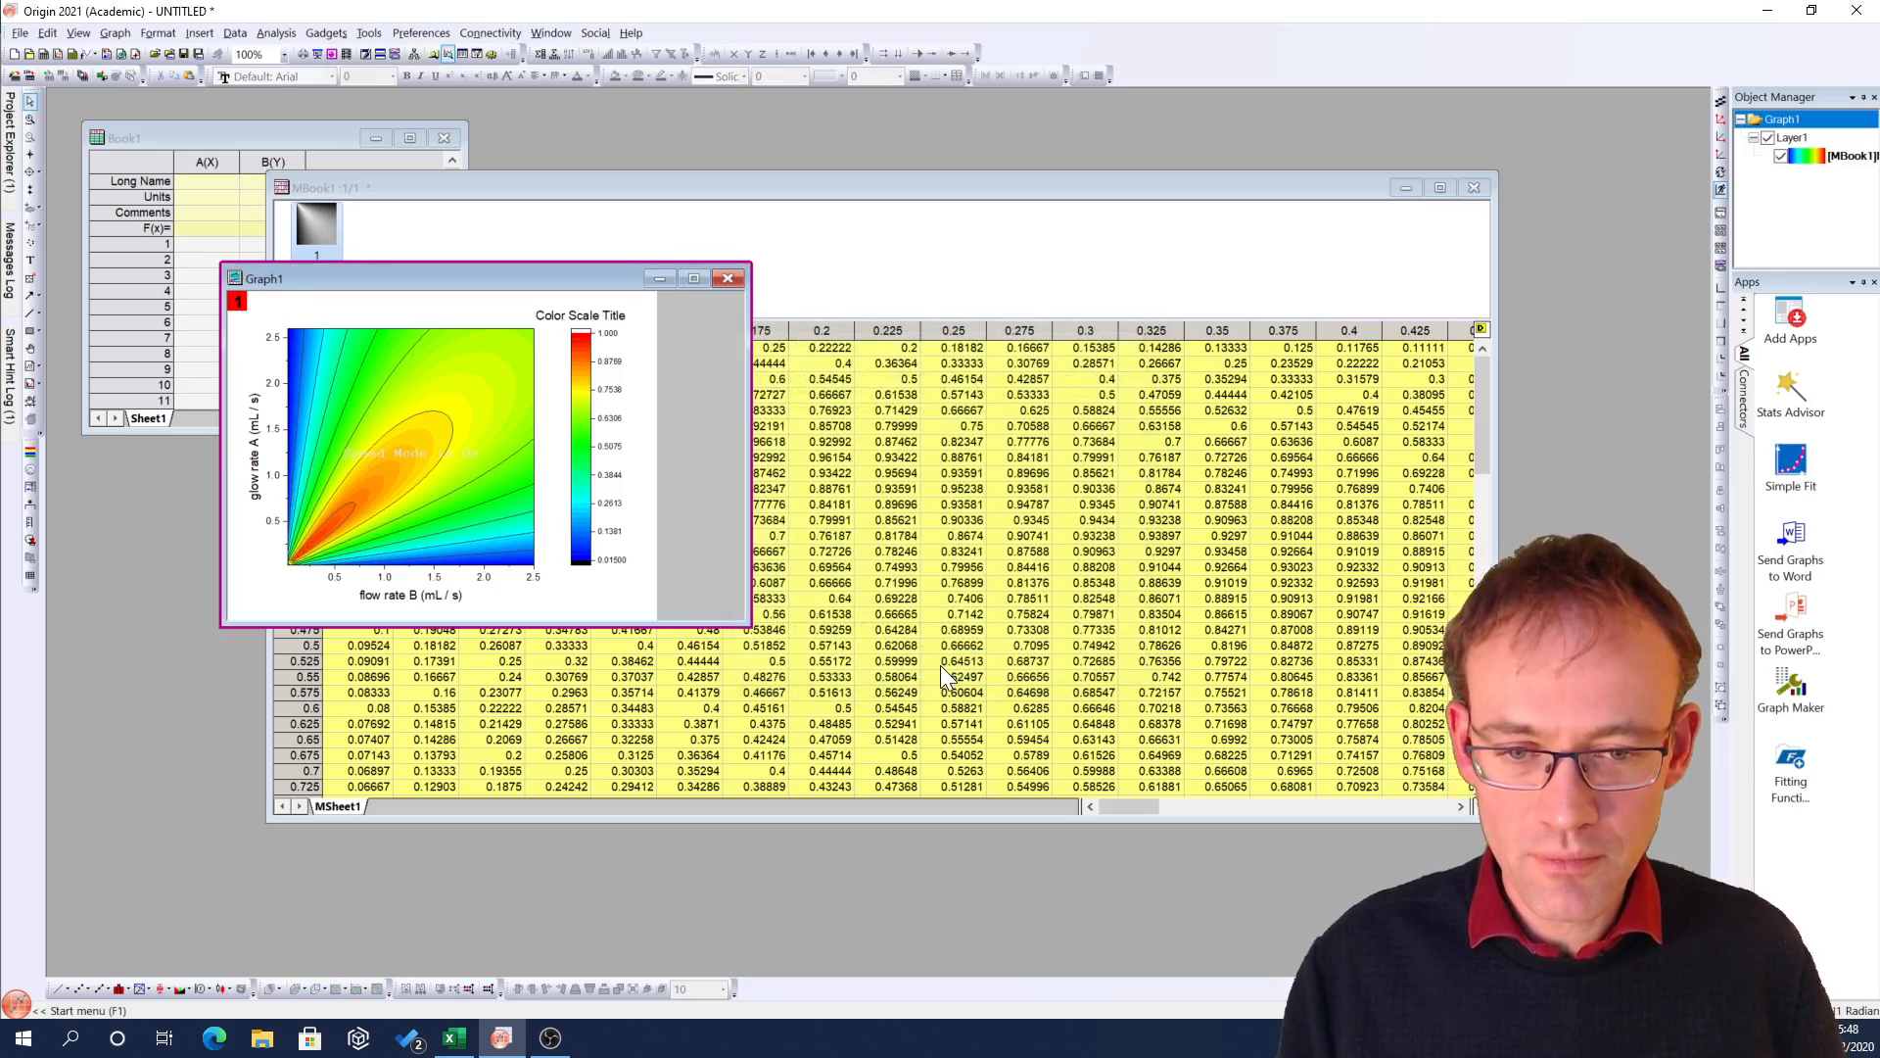
click(693, 279)
Read X, Y and Z values at points on the contour plot and inspect the Y-axis title's text
mouse_move(591, 349)
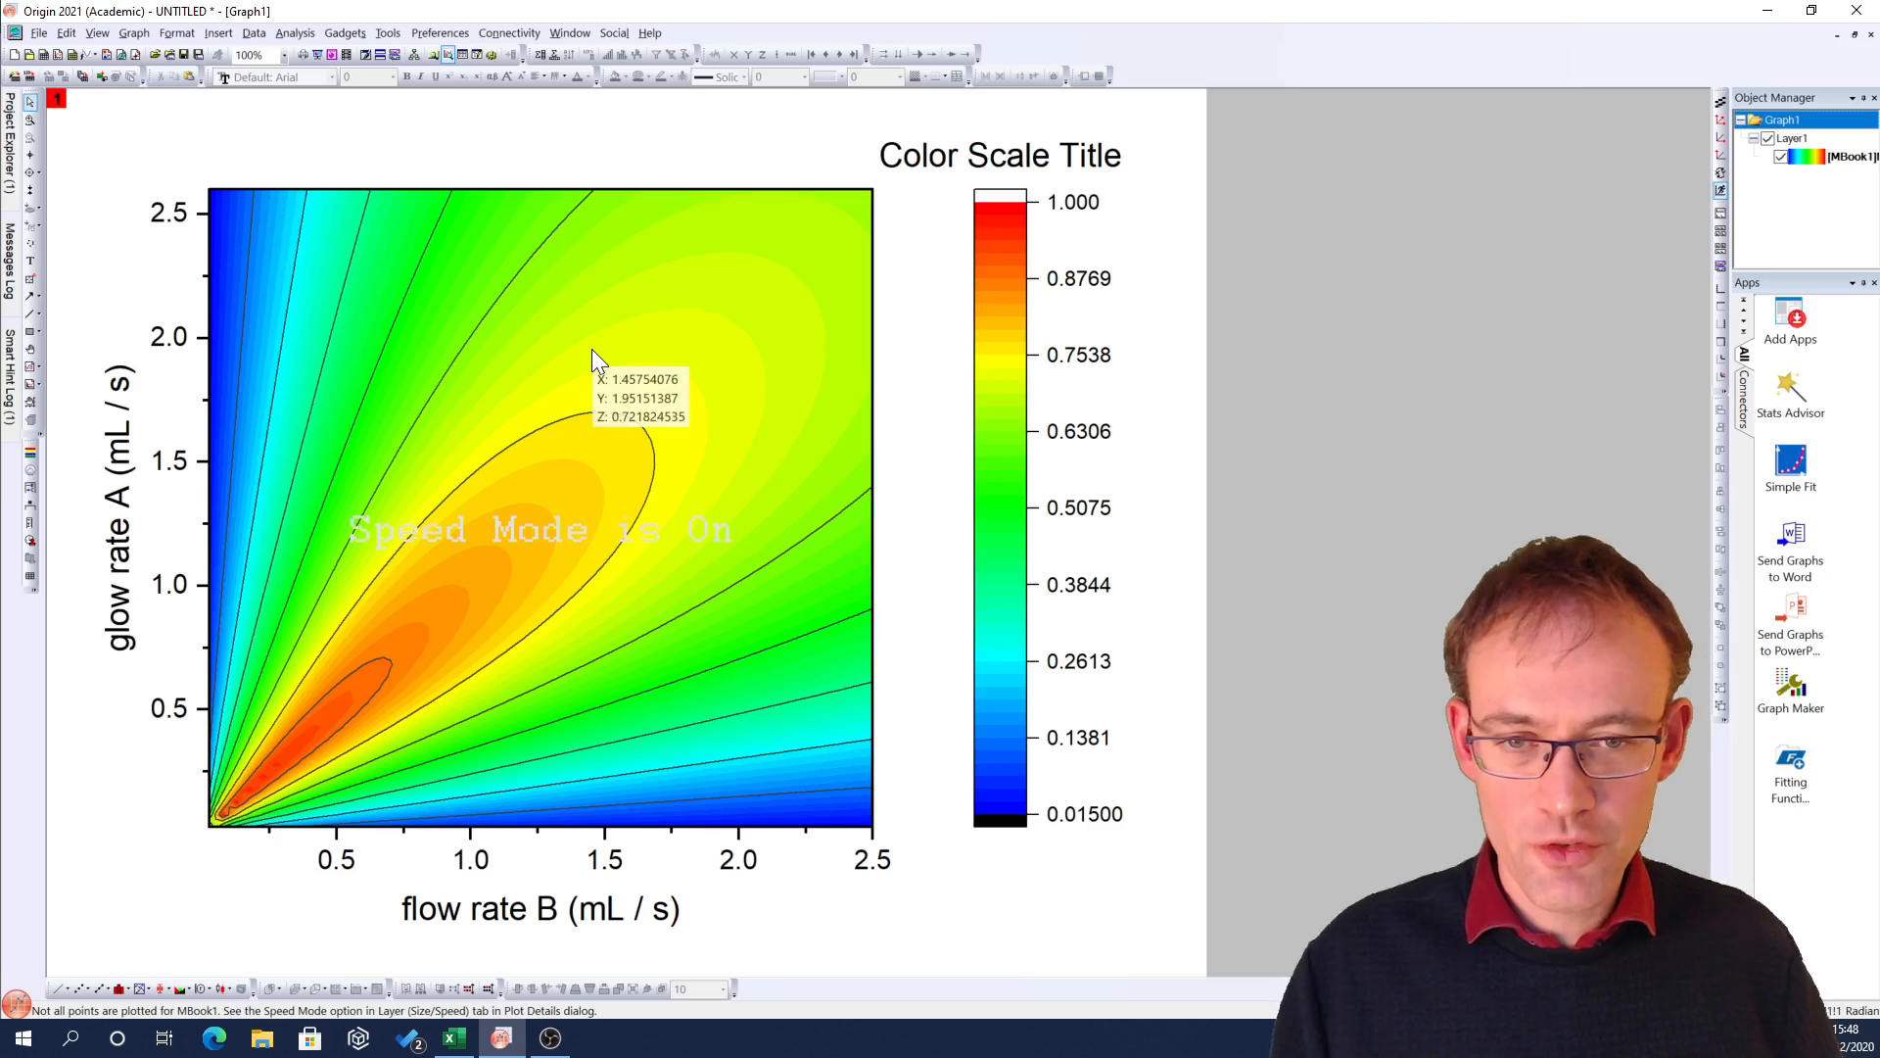
mouse_move(855, 421)
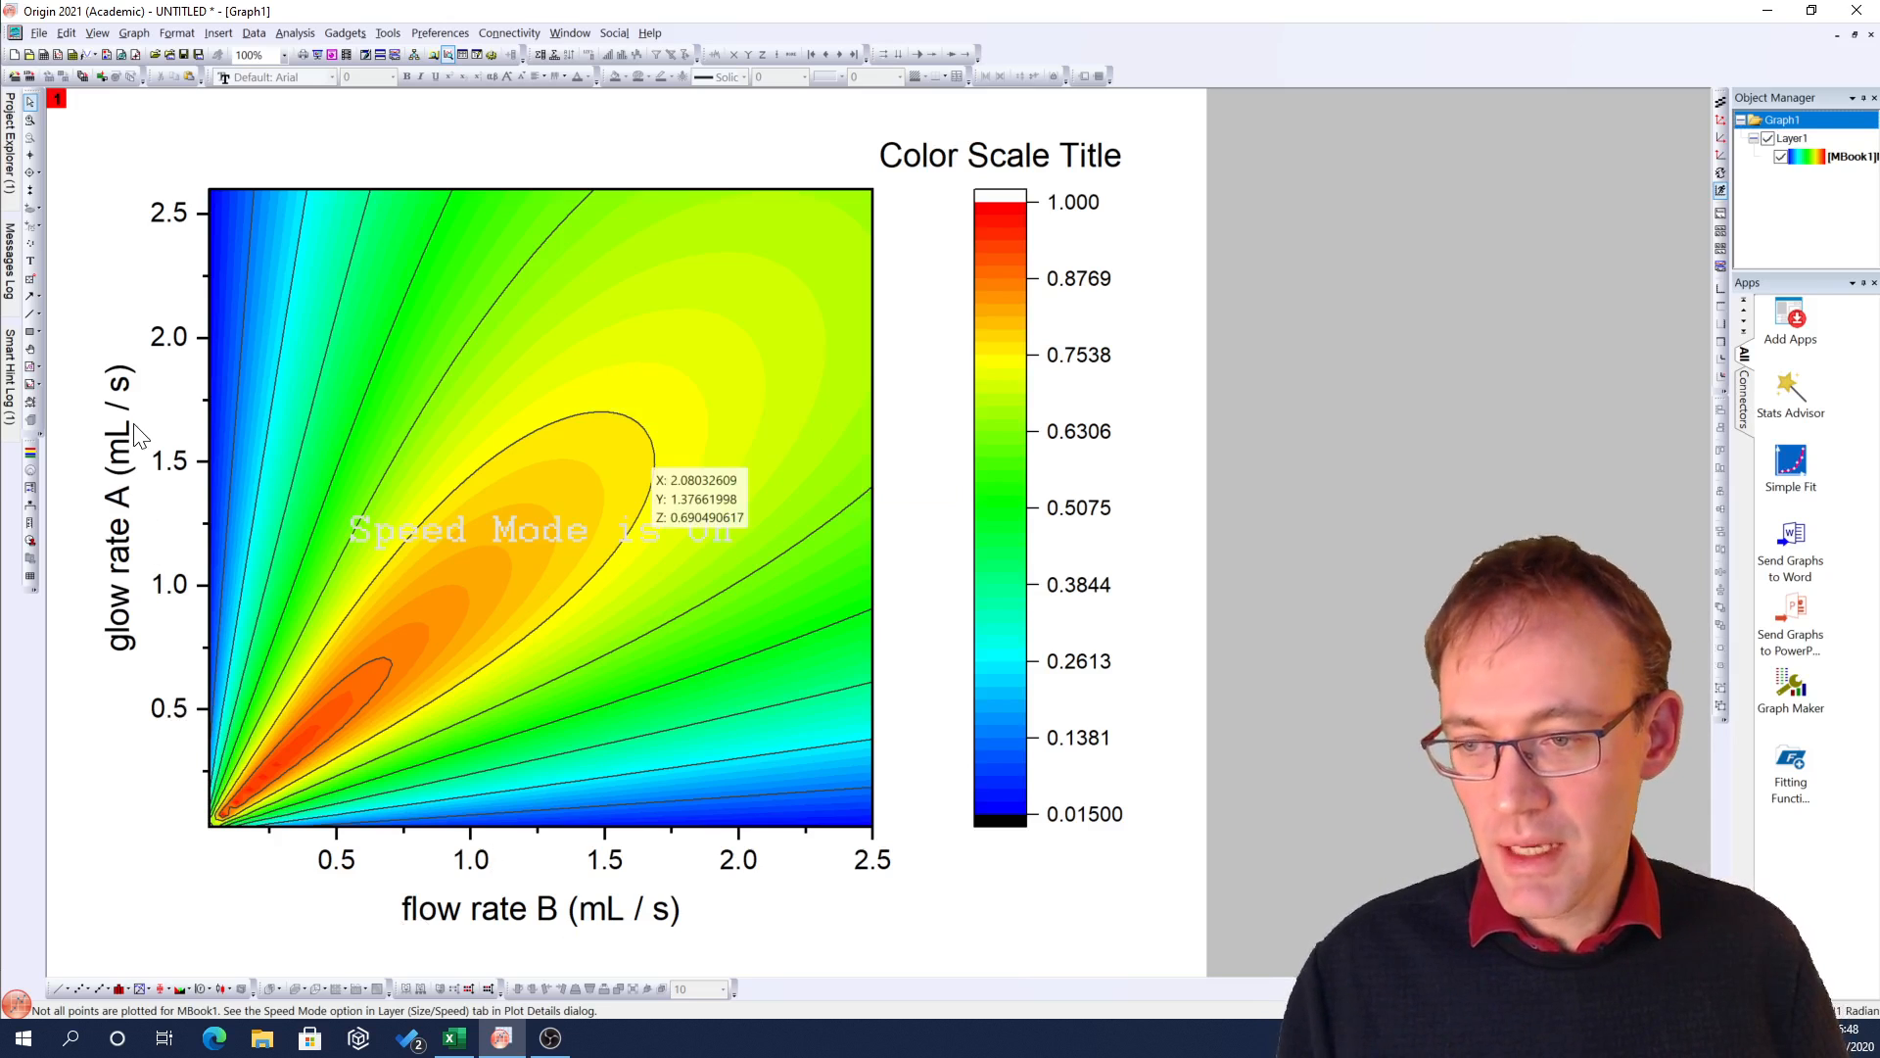
double_click(123, 621)
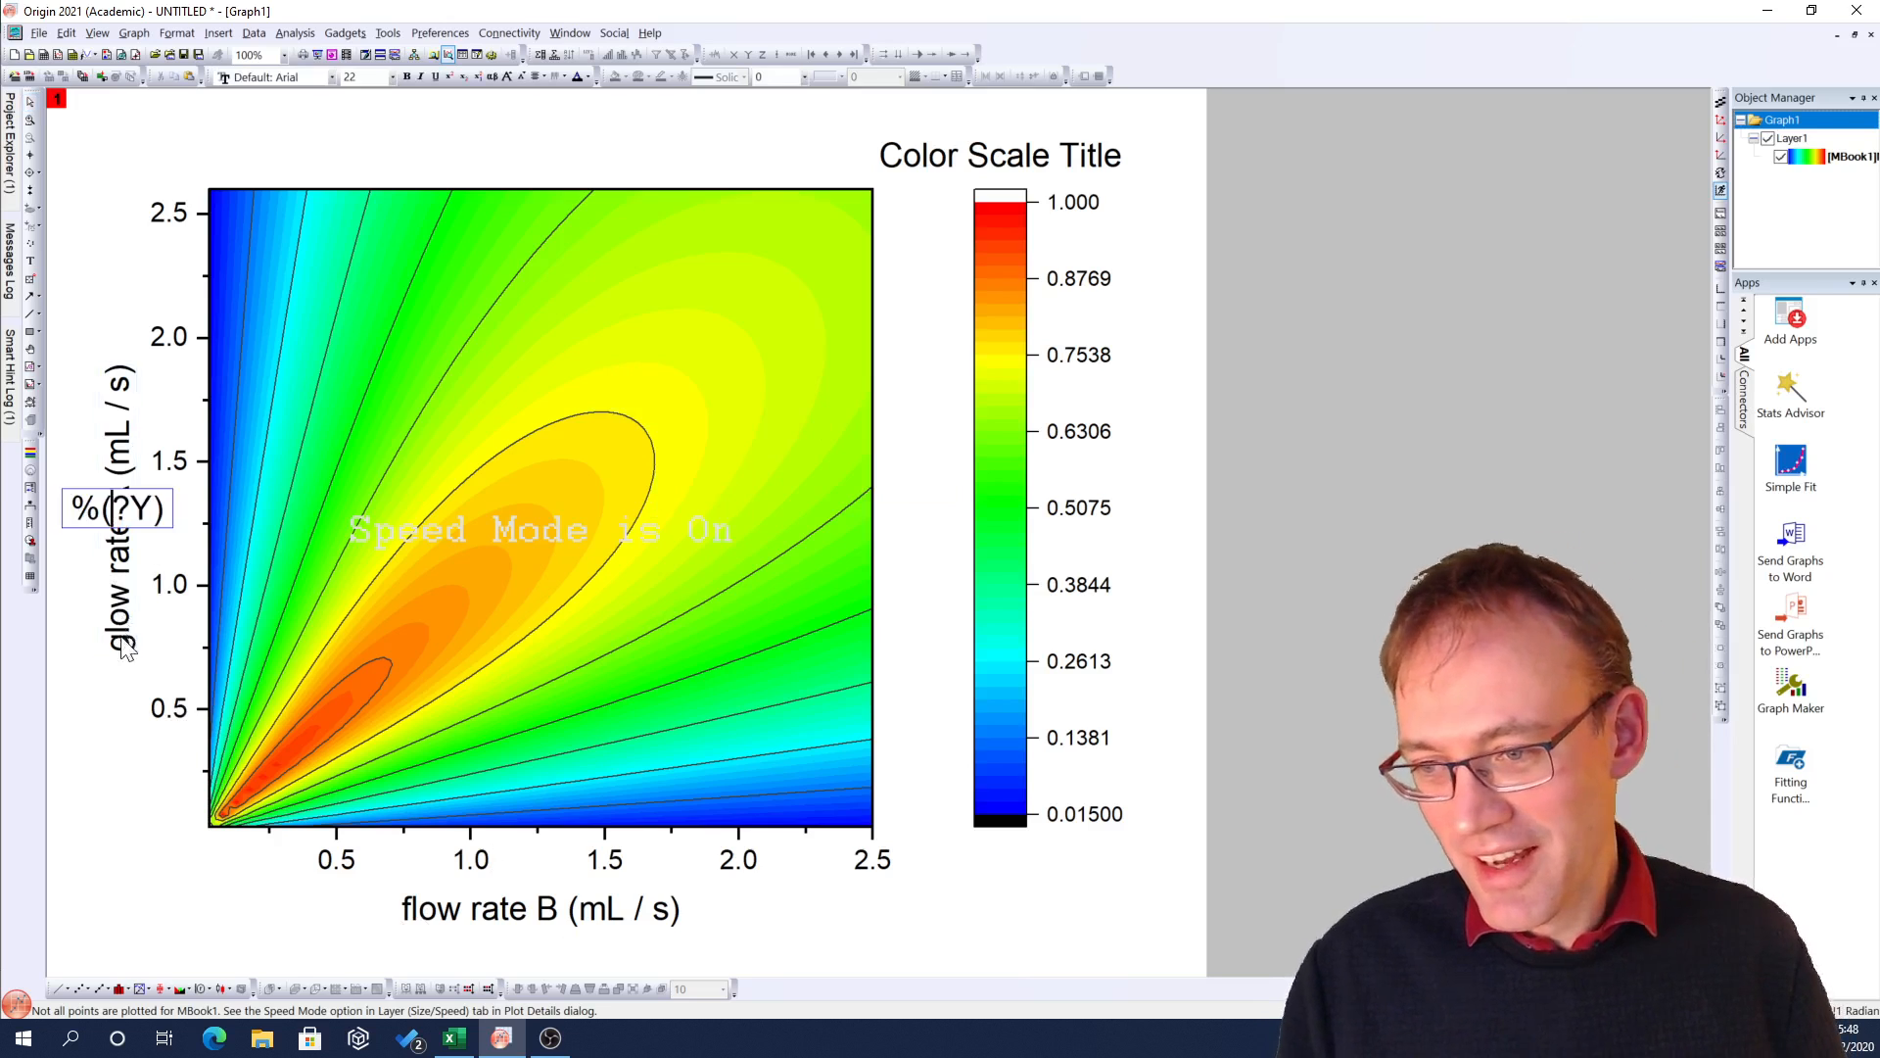
click(97, 696)
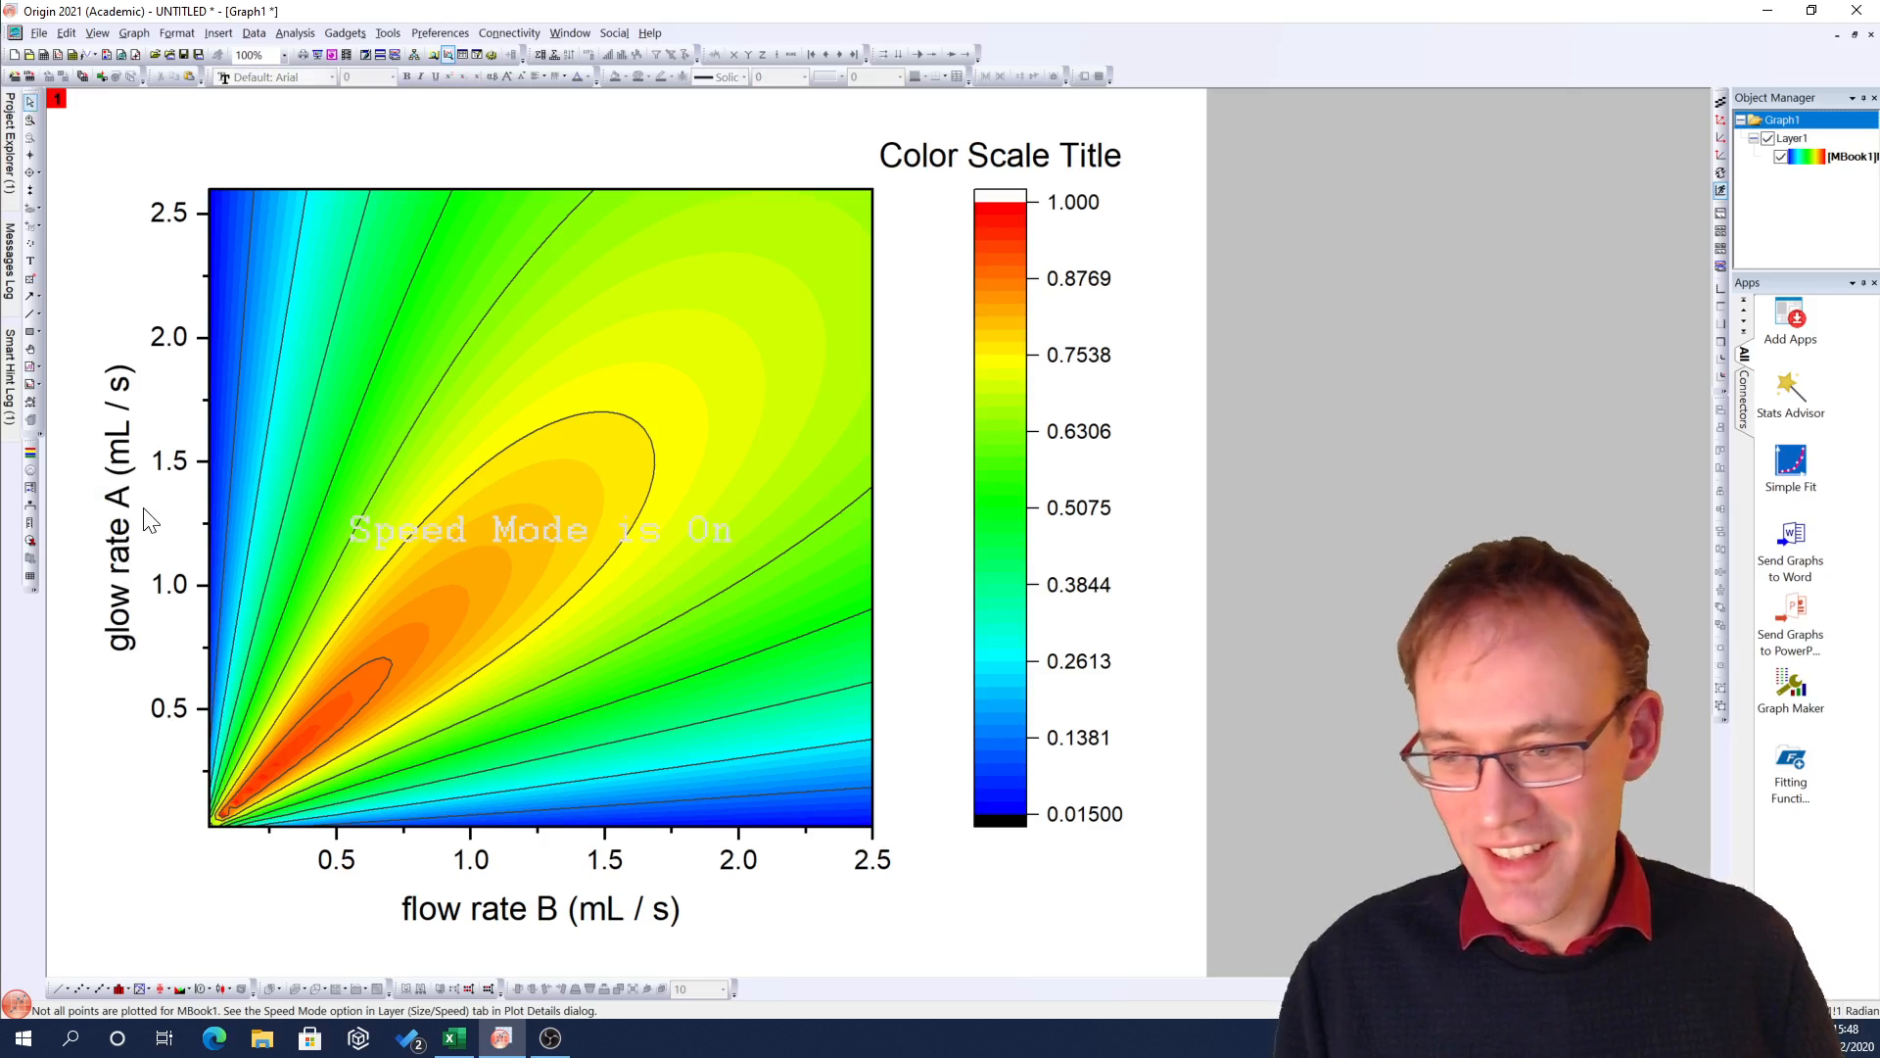